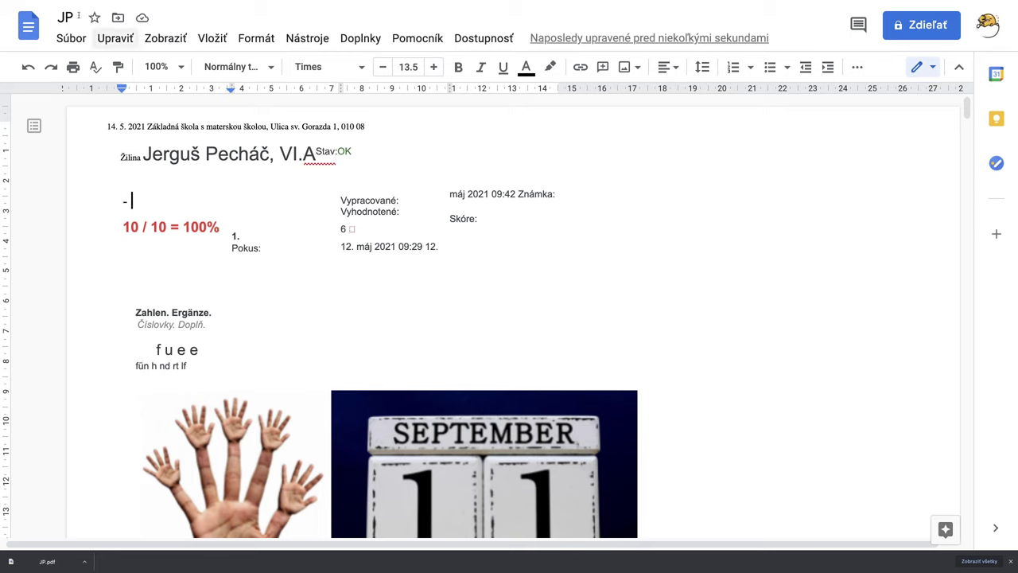
- Examine the converted JP document and the JP.pdf preview, and return to the file list of the Drive folder
mouse_move(49, 6)
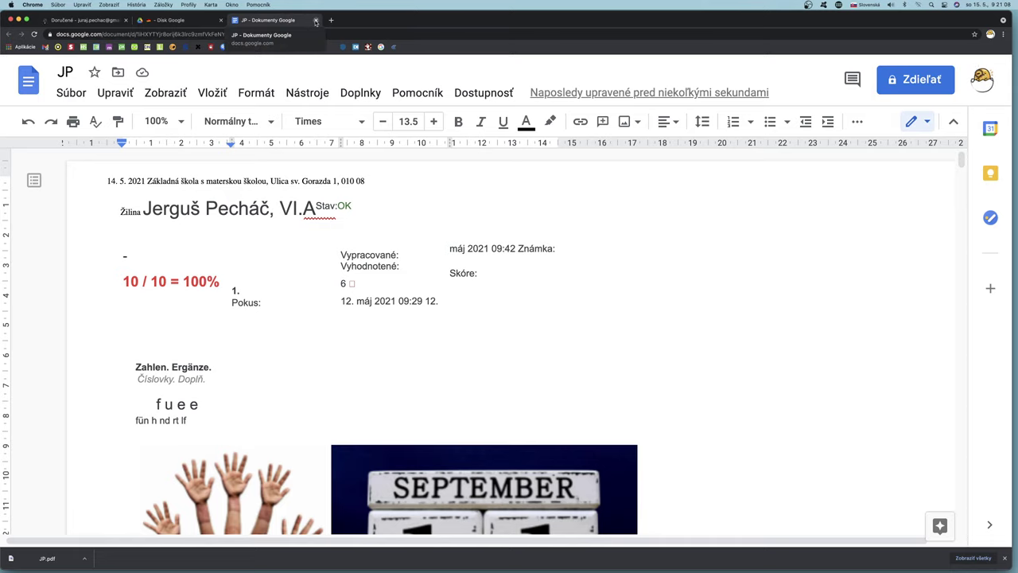
scroll(406, 304, down, 2)
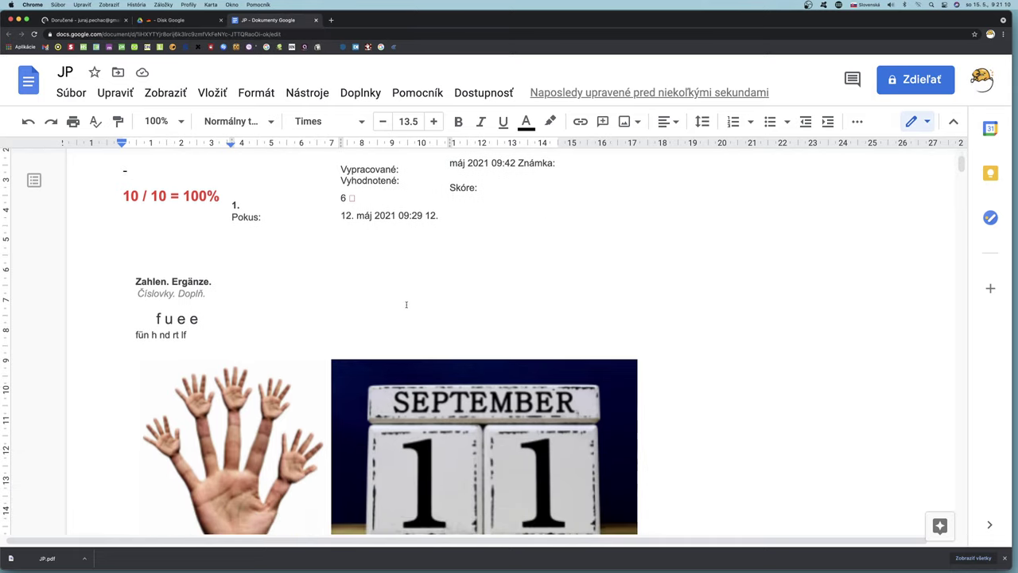
click(173, 23)
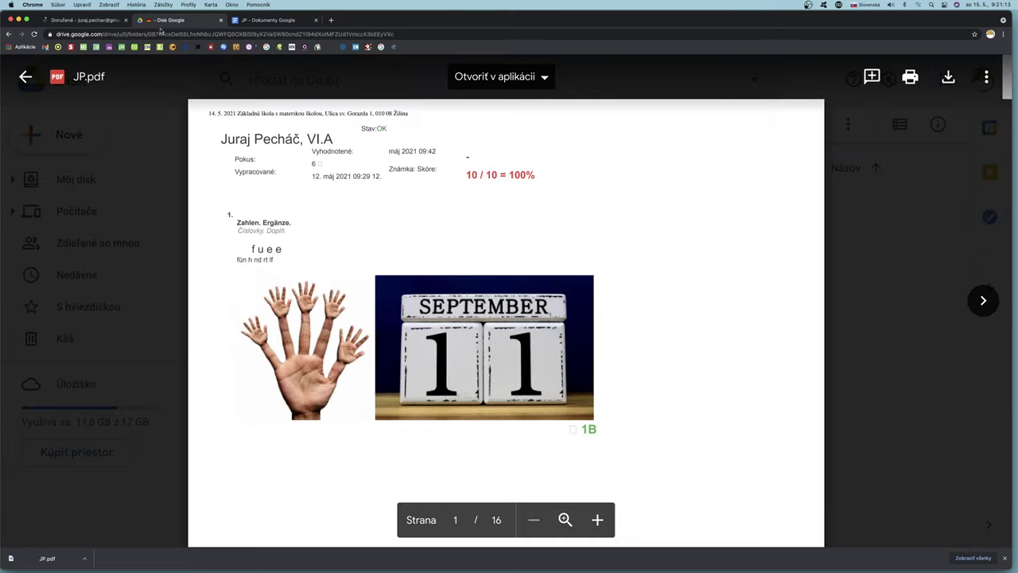
click(25, 78)
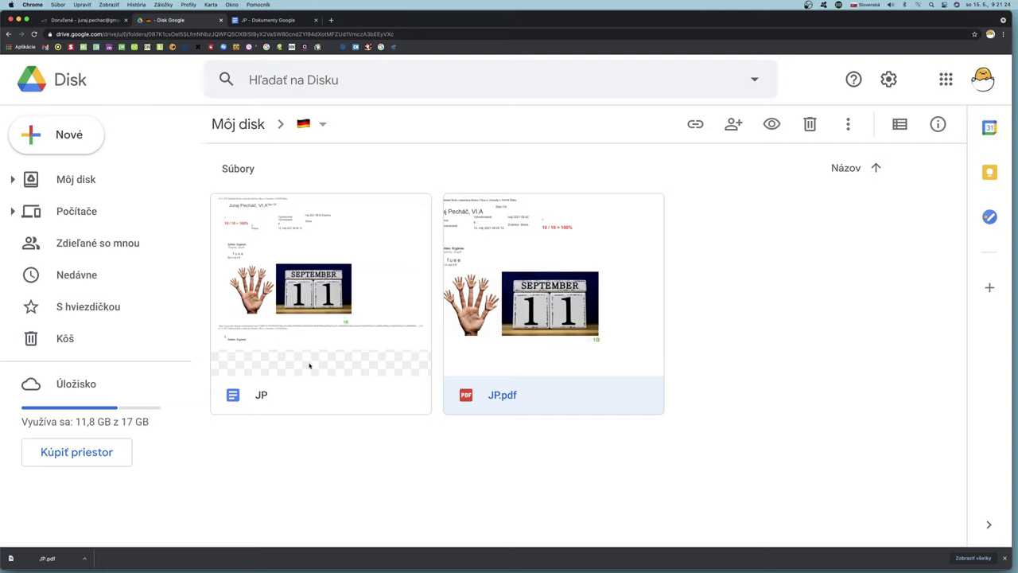
- Reopen the JP document, close both of its tabs, and view the original JP.pdf from the Drive folder
double_click(362, 259)
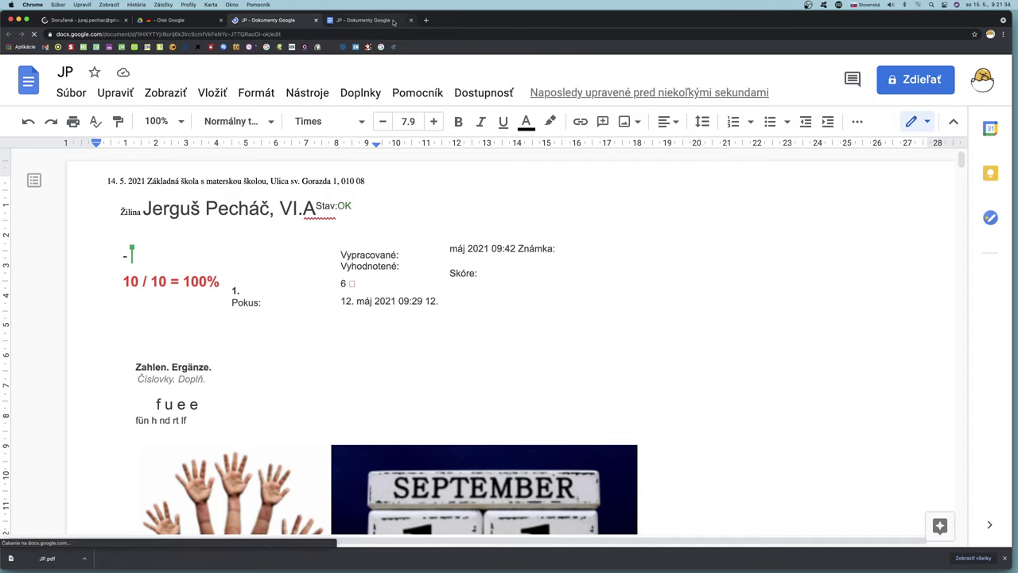
middle_click(362, 21)
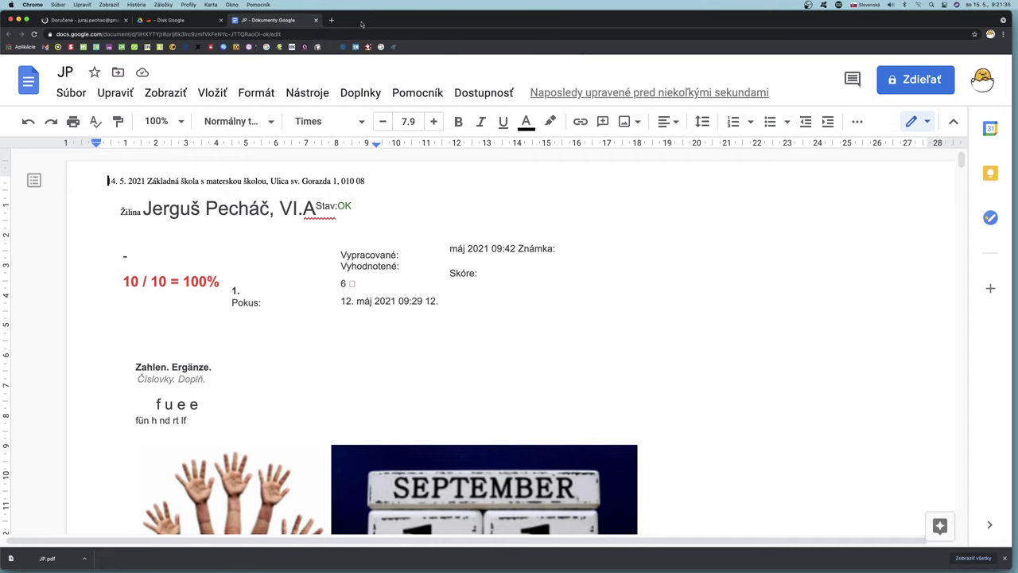
click(315, 20)
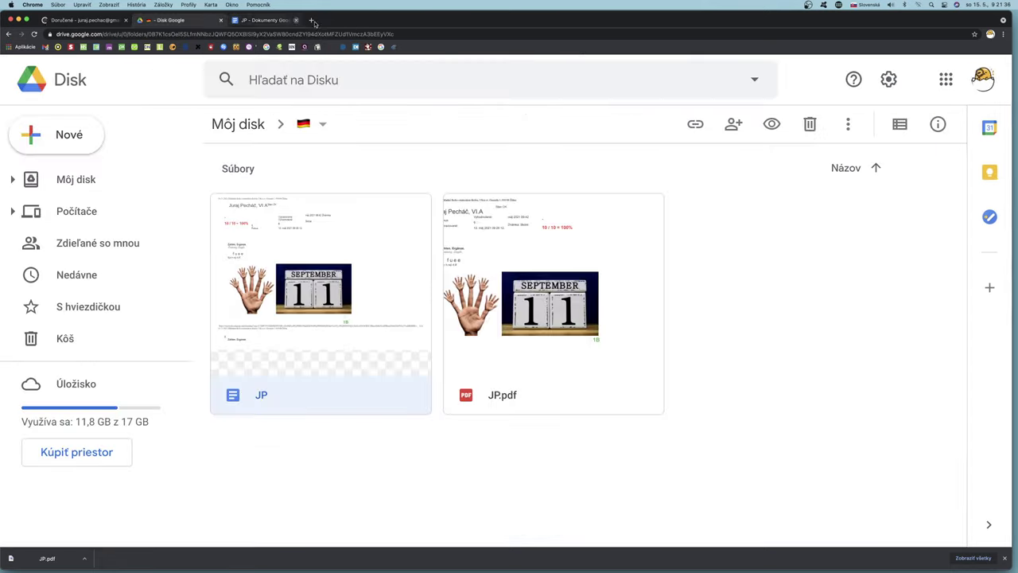
double_click(511, 260)
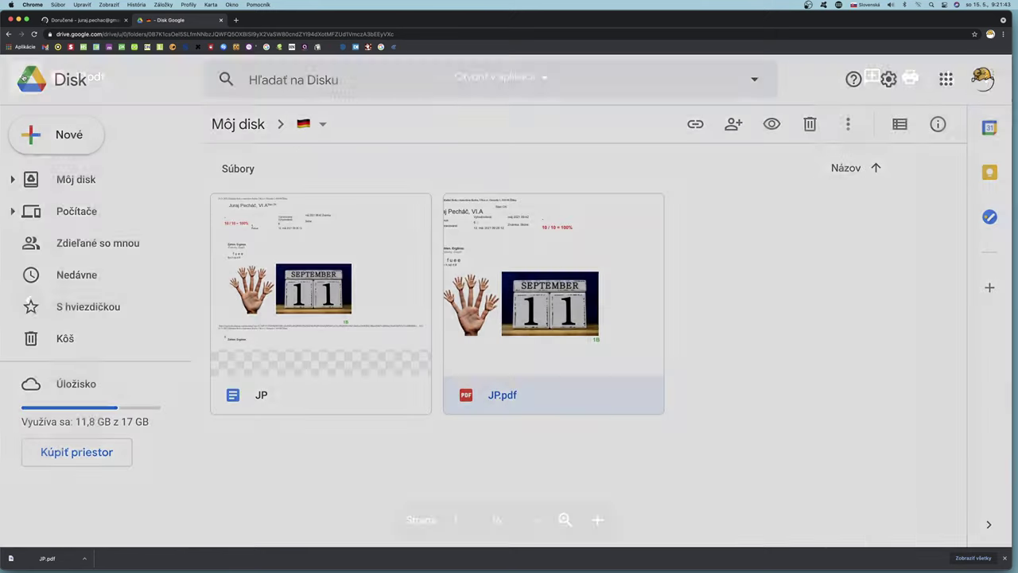
click(25, 77)
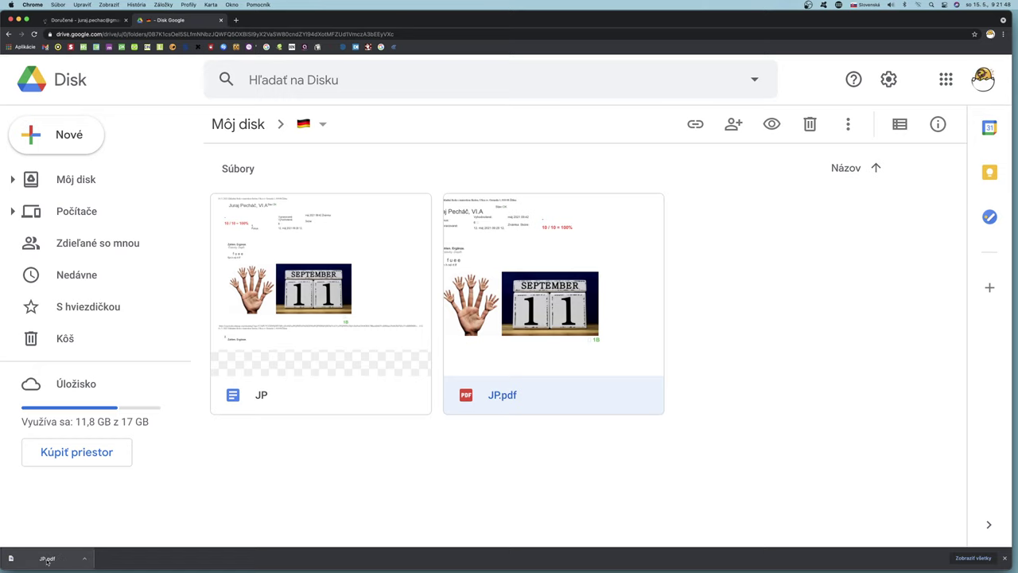
- Upload the downloaded JP.pdf to the Drive folder, keep it as a separate file, and move that copy to the trash
drag(47, 560, 733, 346)
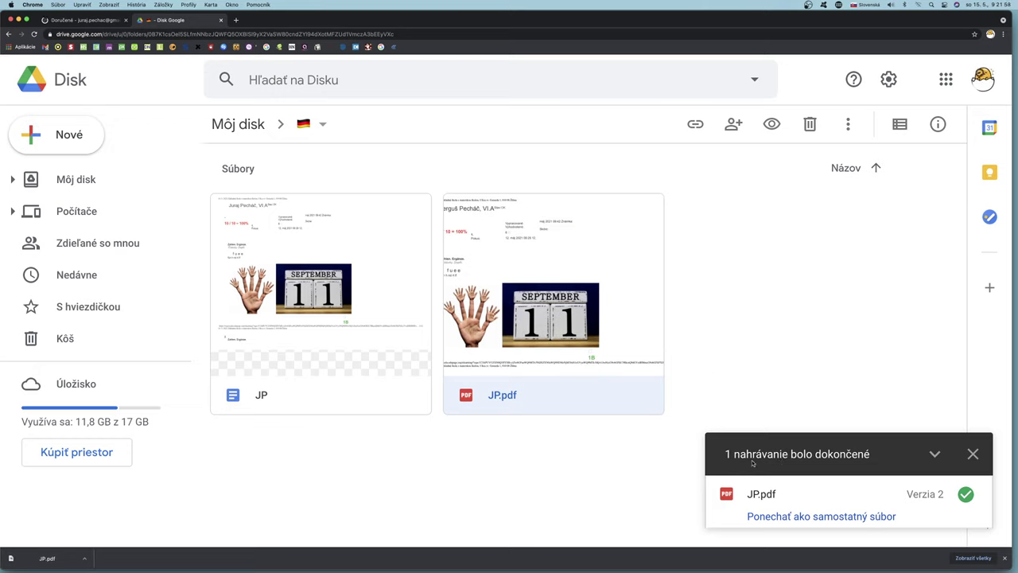
click(778, 516)
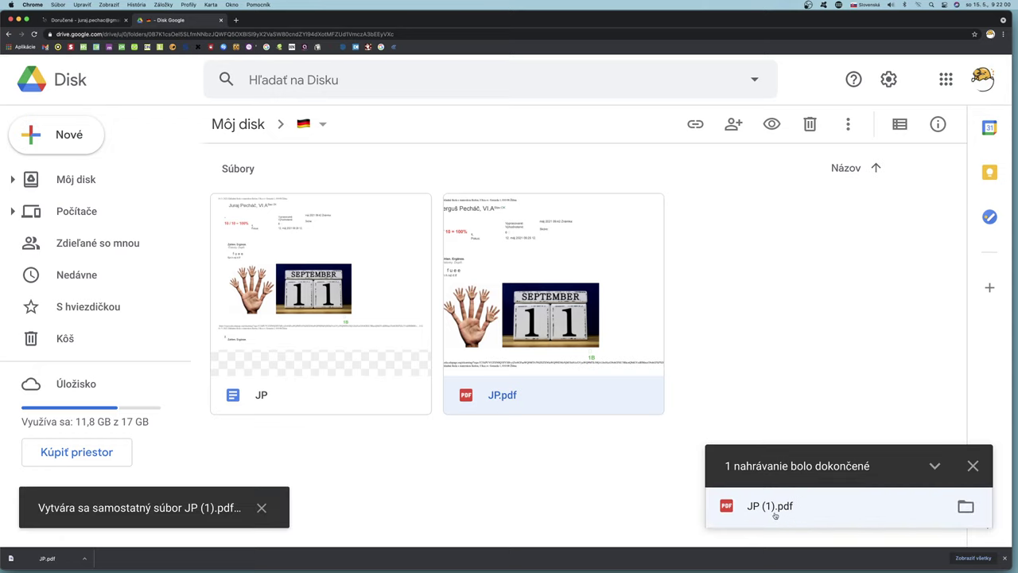
click(972, 467)
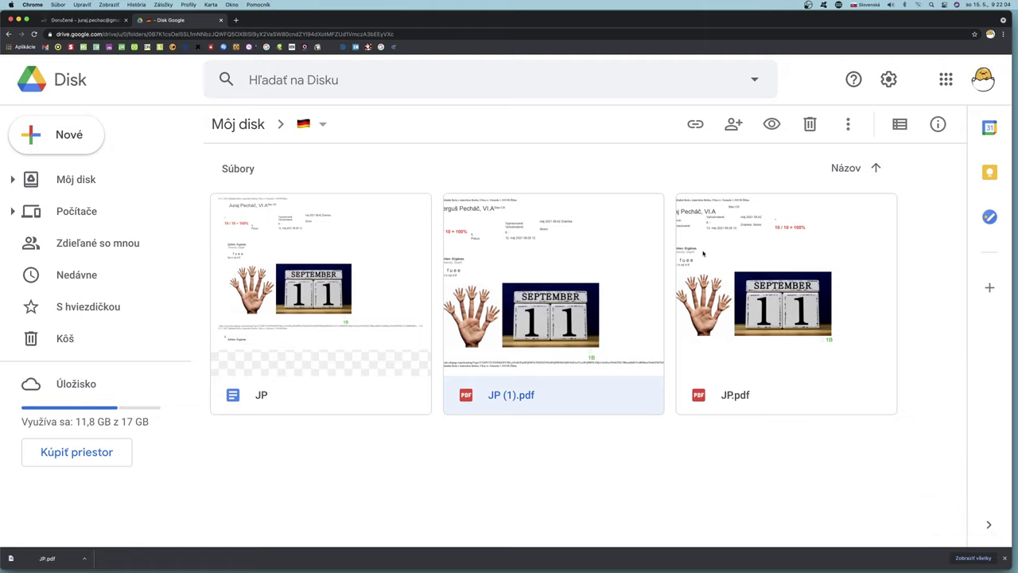
right_click(613, 397)
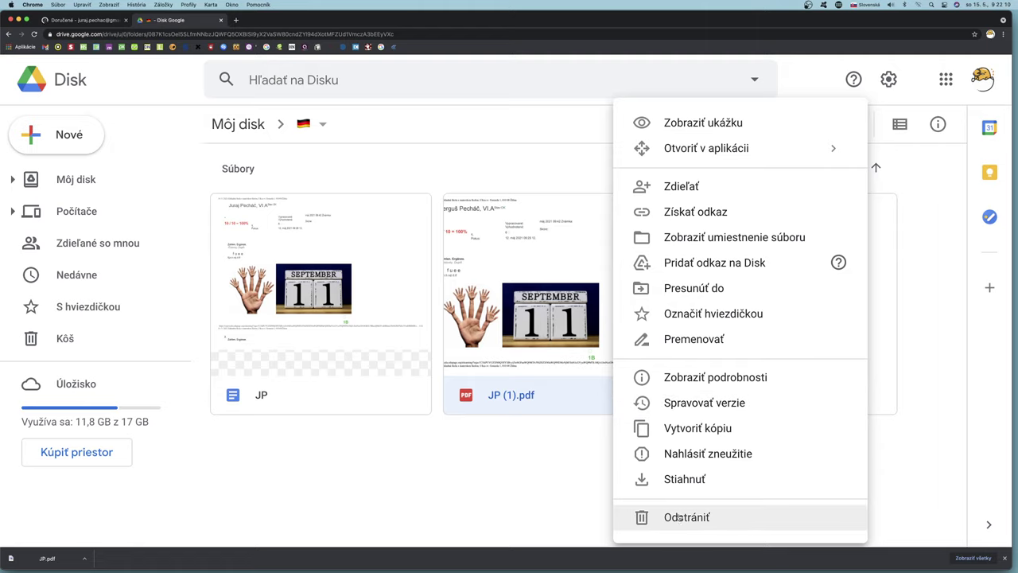
click(678, 518)
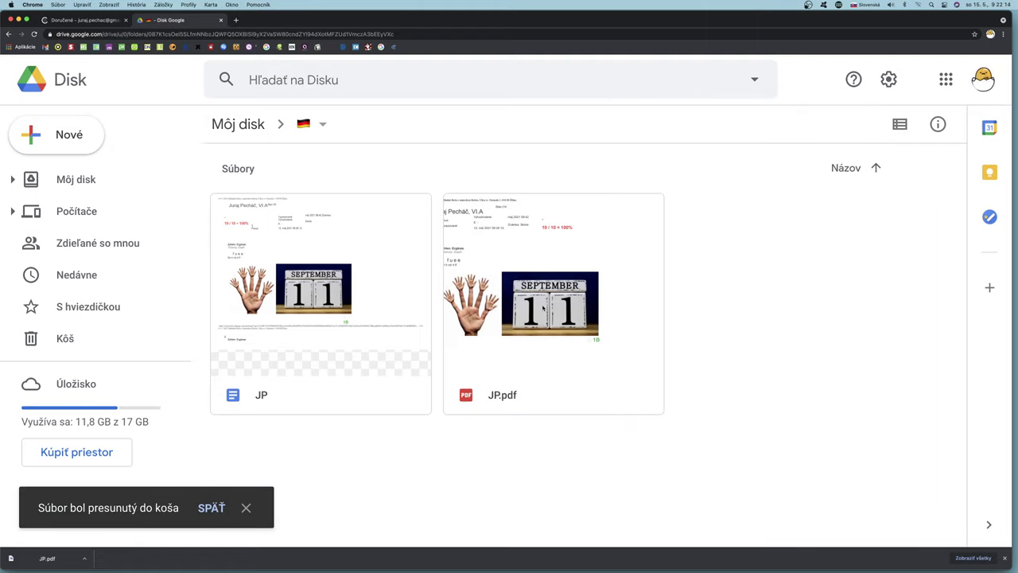
- Capture a screenshot of the September 11 calendar photo on the first page of JP.pdf and close the preview
double_click(543, 308)
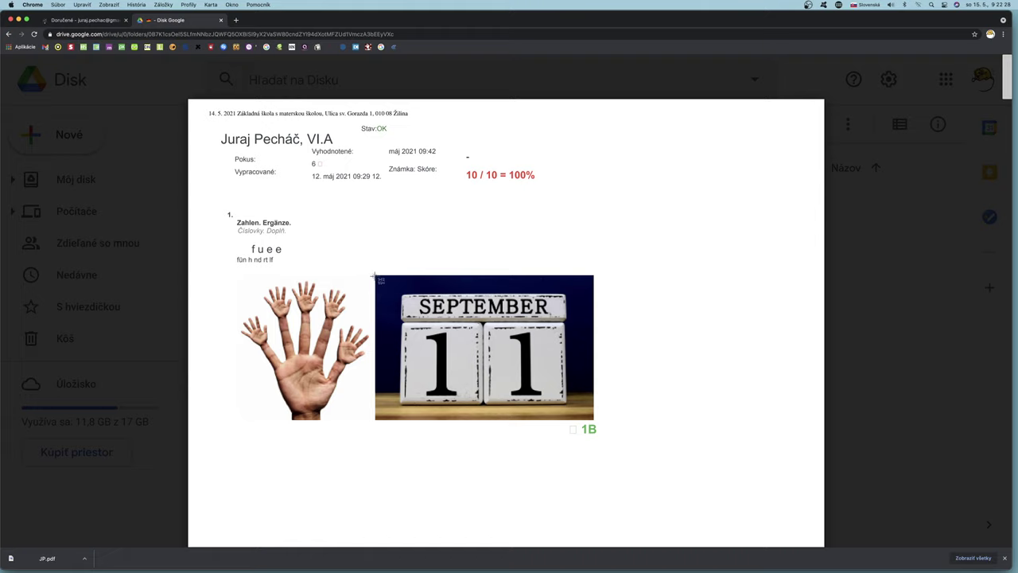
drag(373, 276, 594, 422)
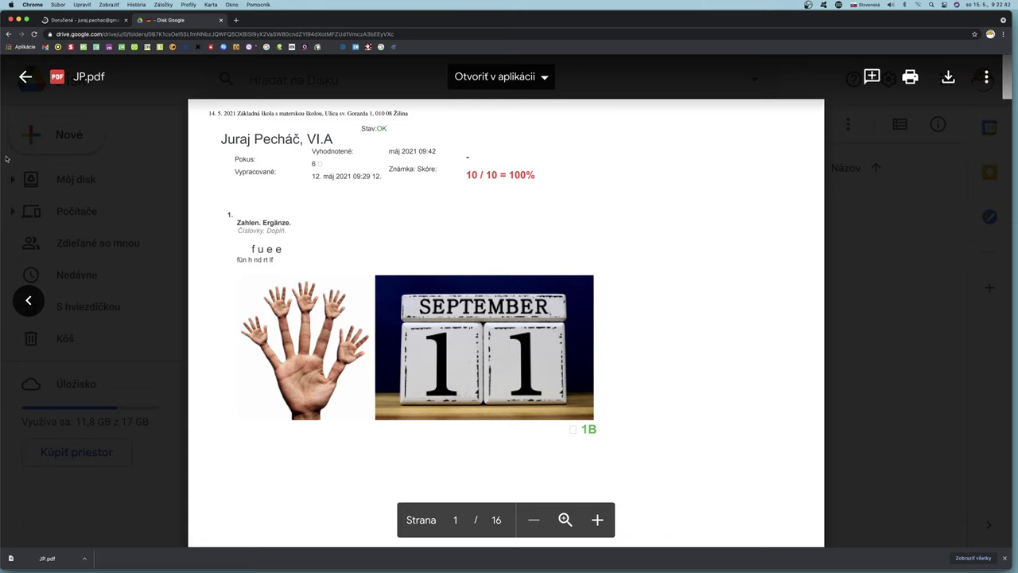
click(25, 76)
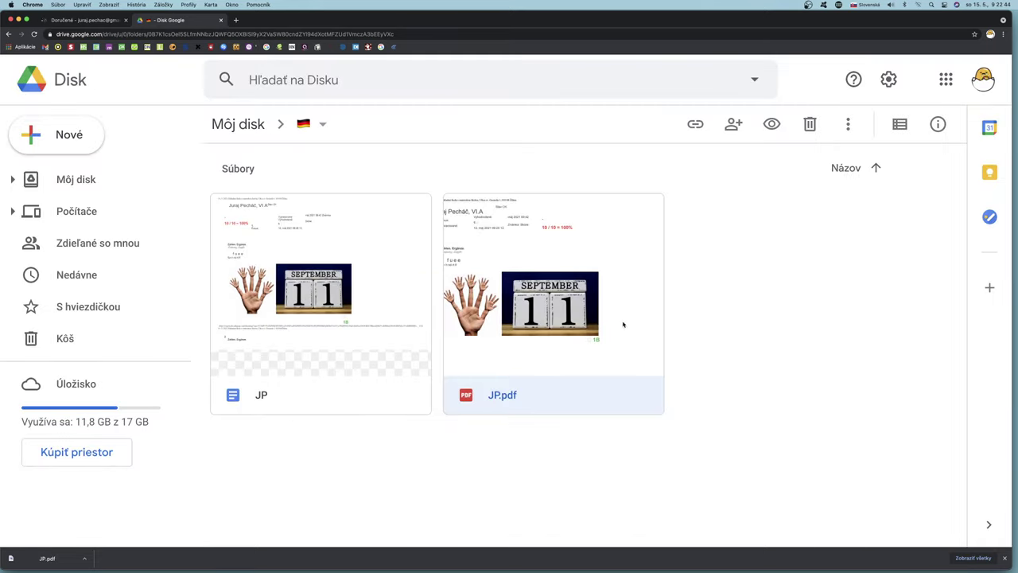
click(1004, 558)
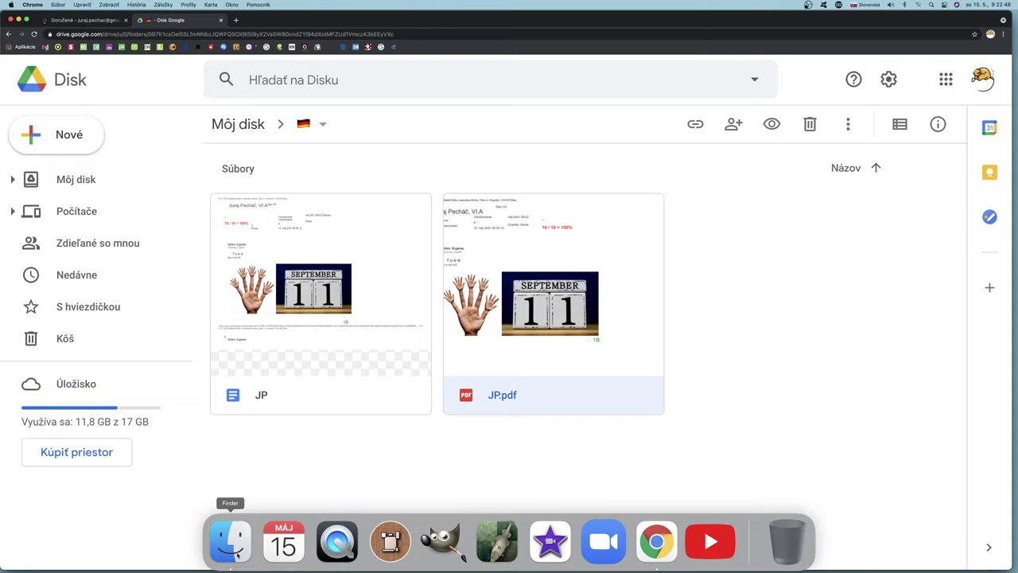
- Rename the new screenshot in Finder's downloads folder (Stiahnuté) as datum
click(228, 541)
click(643, 267)
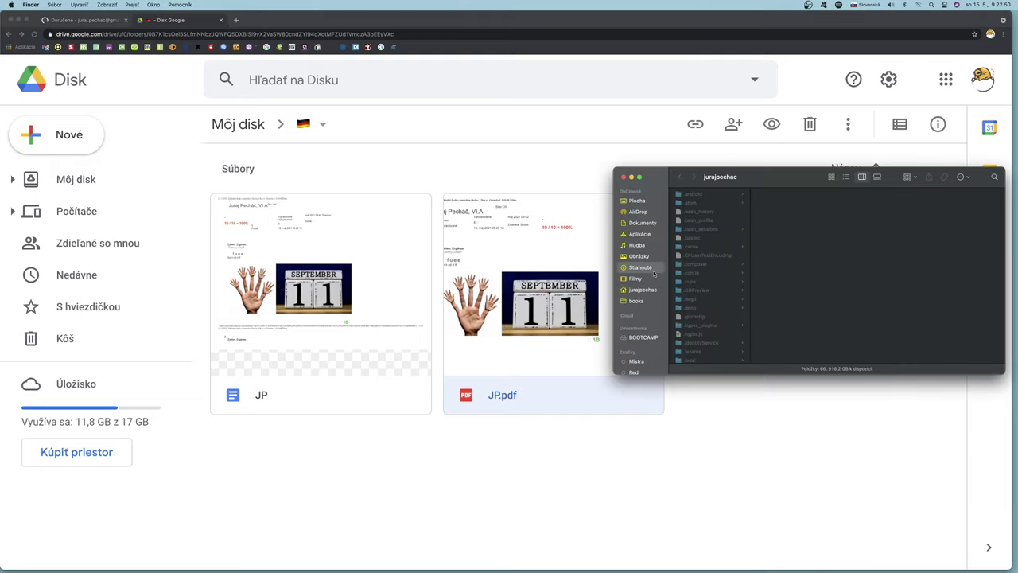
click(711, 206)
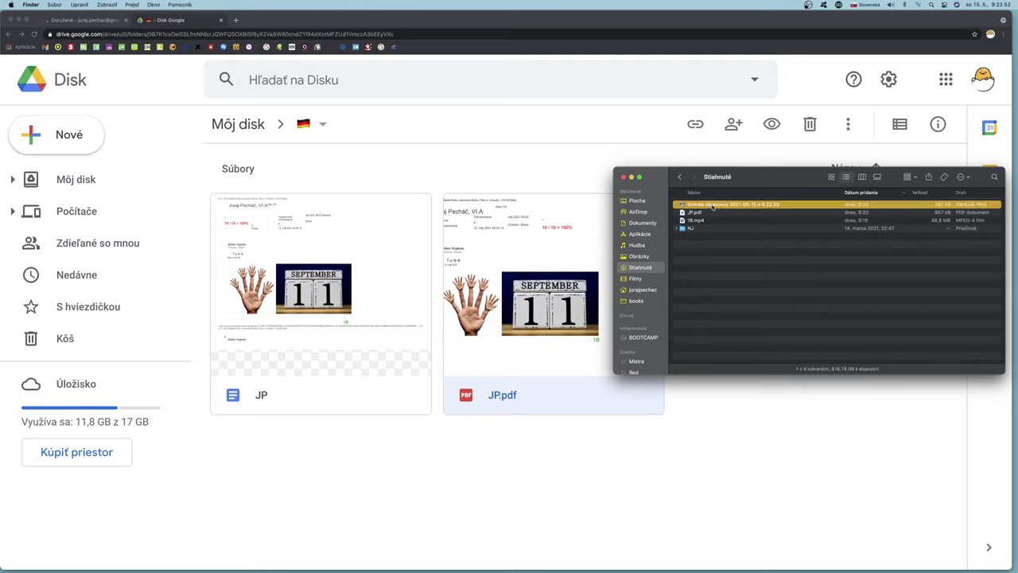
right_click(713, 206)
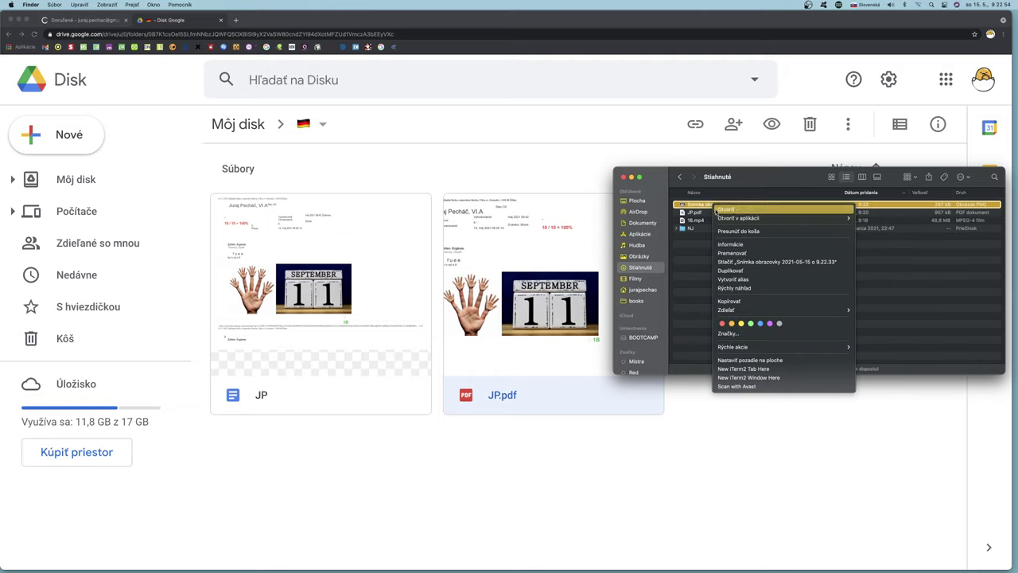
click(732, 253)
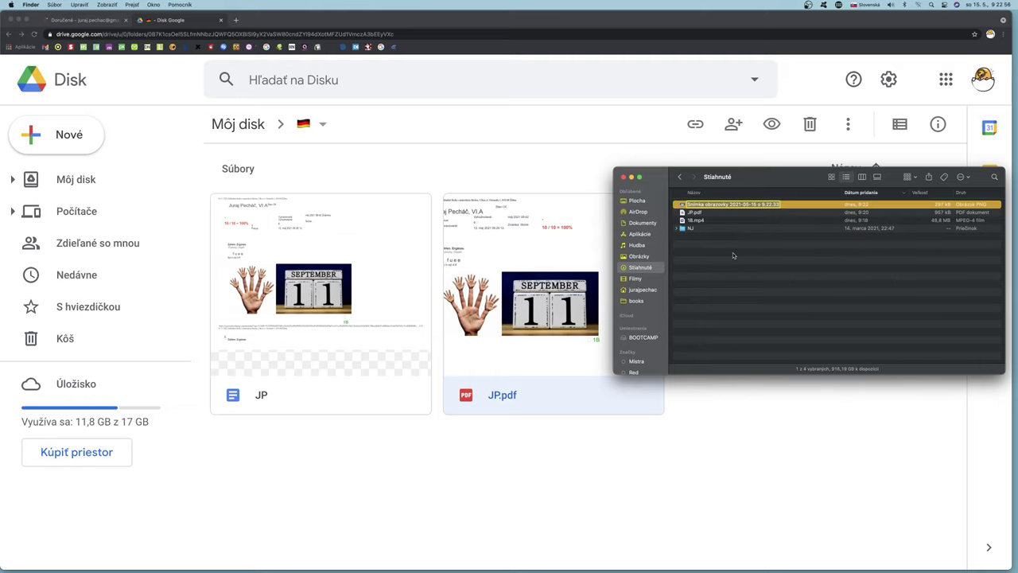
text(datum)
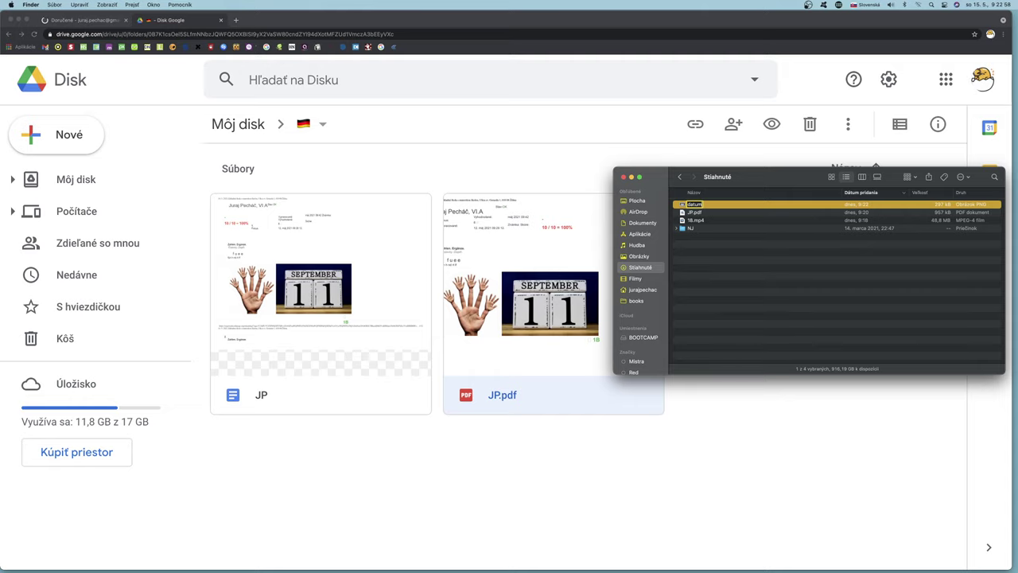
key(Return)
- Upload datum.png to the Drive folder and open it with Google Docs
drag(694, 205, 646, 470)
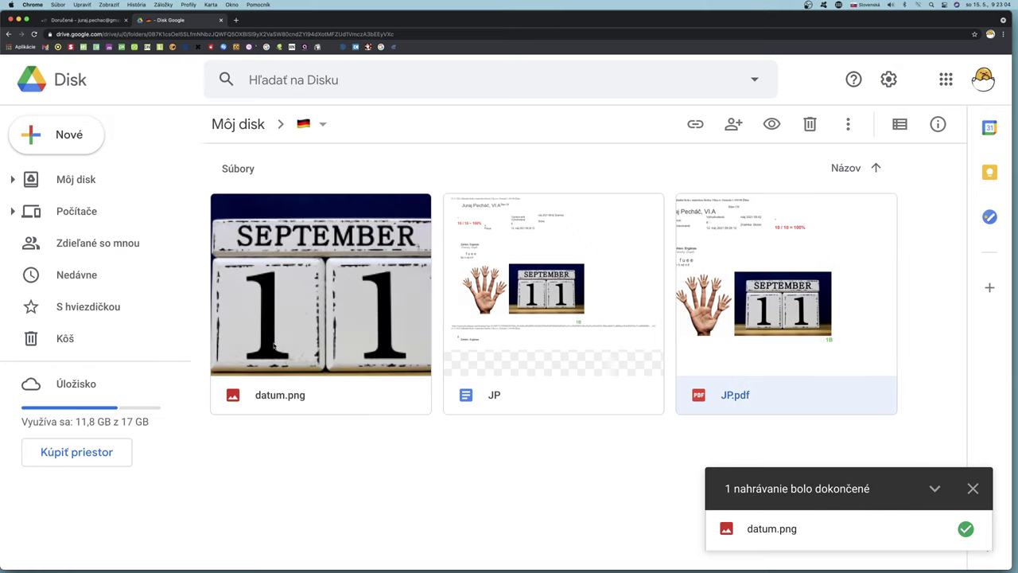
click(973, 489)
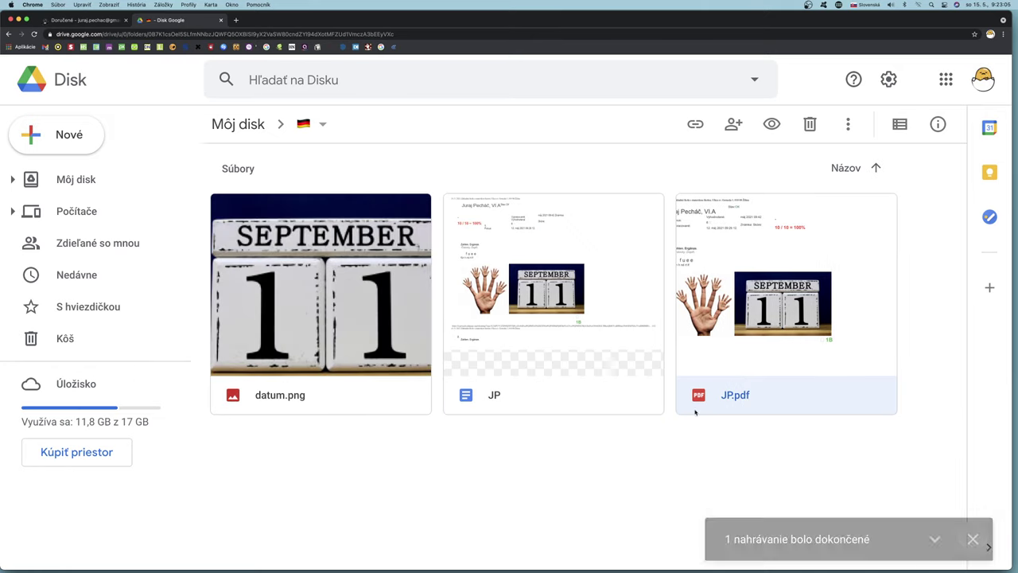
right_click(354, 331)
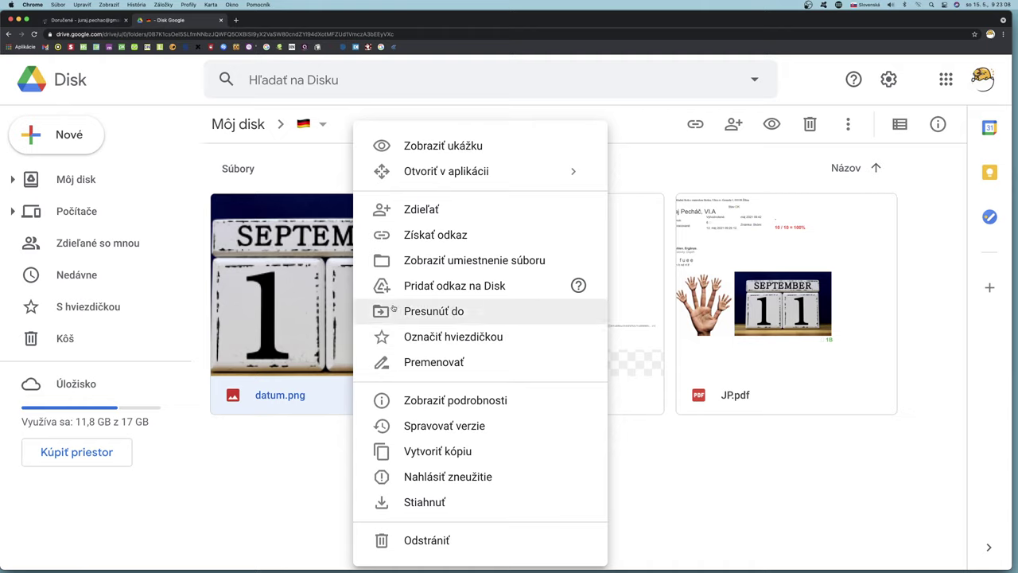
mouse_move(467, 175)
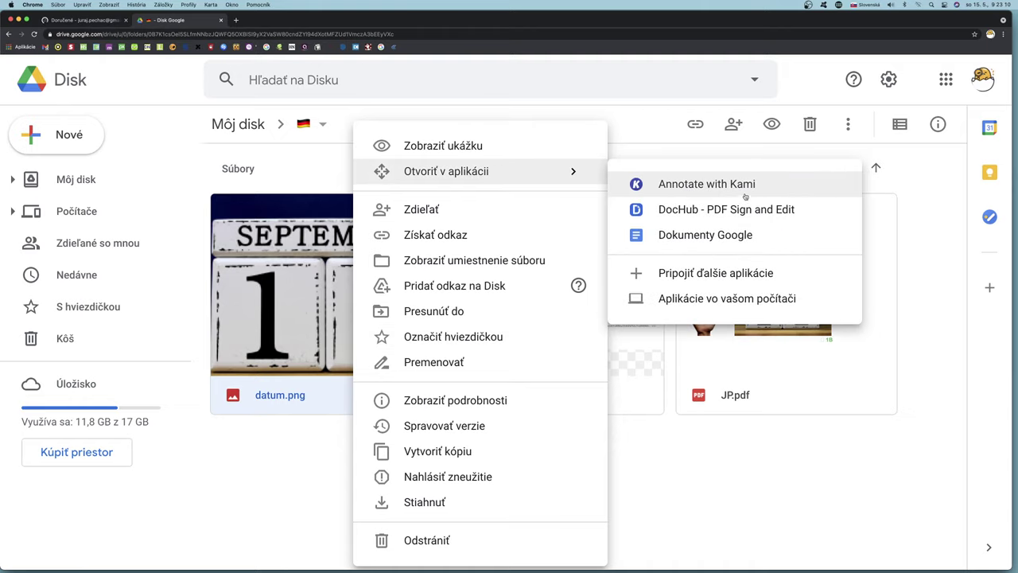
click(720, 236)
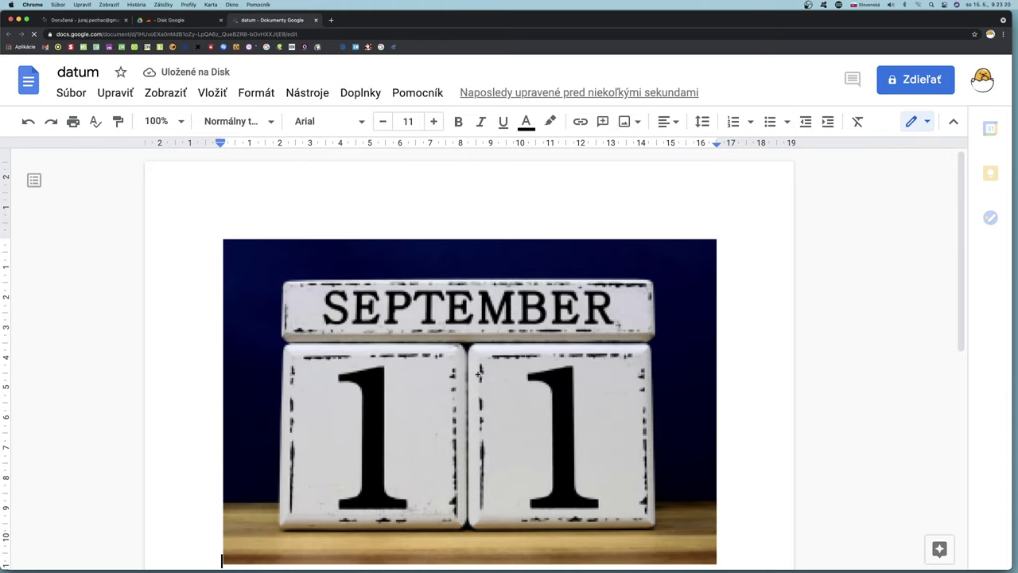
- Correct the recognized number under SEPTEMBER, below the calendar image, to 11
scroll(518, 344, down, 3)
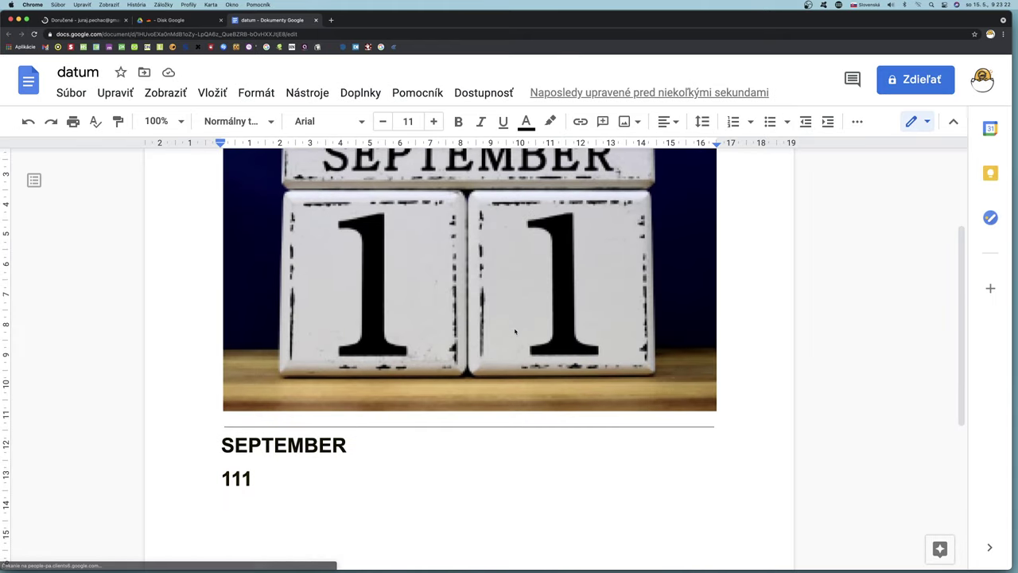
click(518, 345)
scroll(518, 342, down, 3)
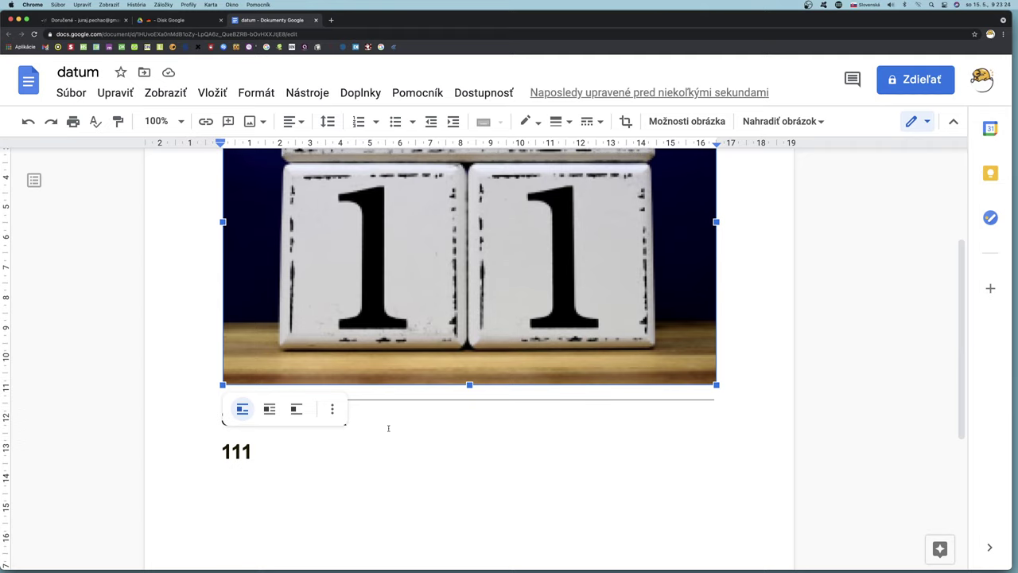
click(378, 422)
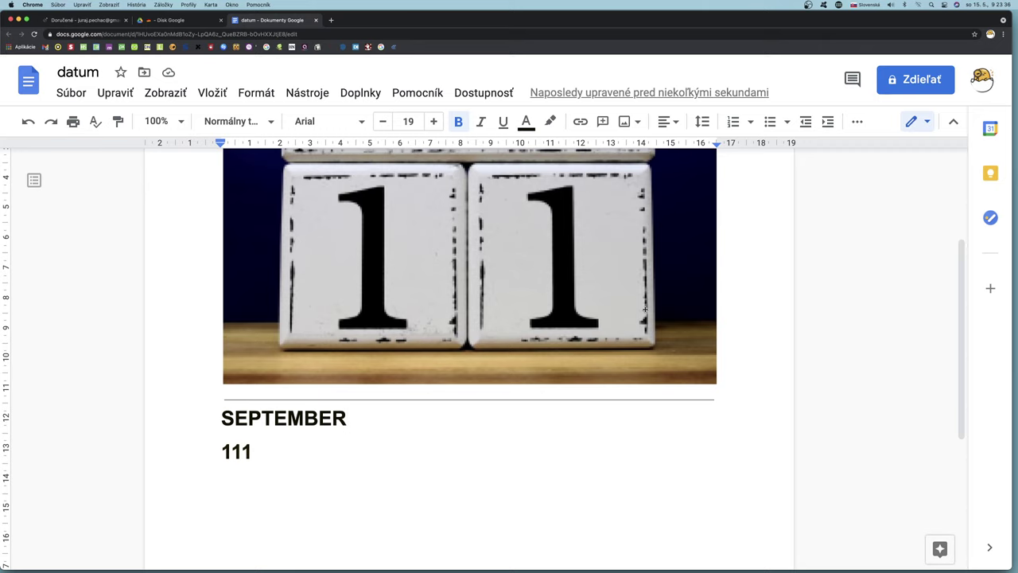
scroll(645, 310, up, 1)
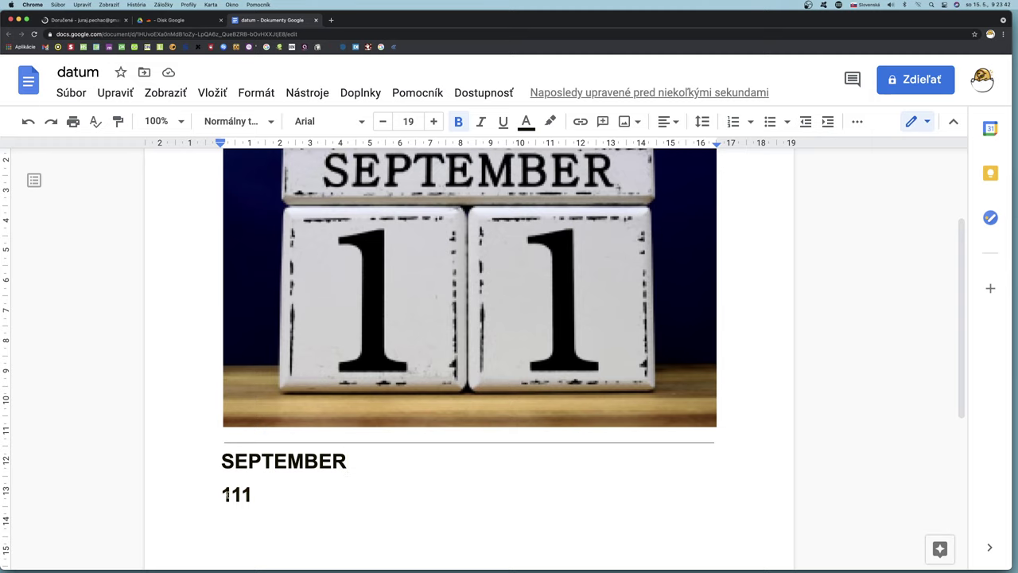
drag(222, 494, 253, 494)
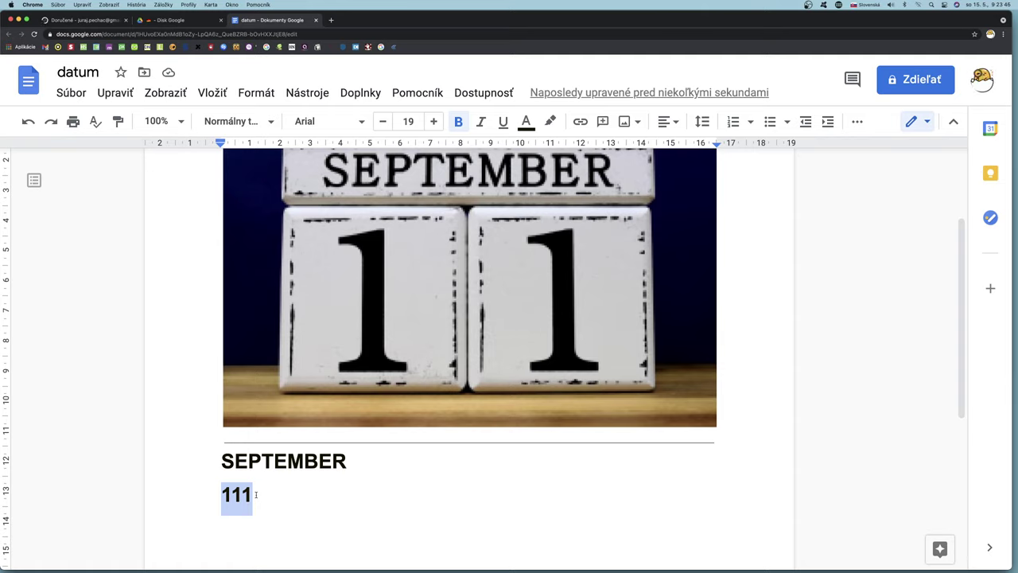
click(255, 495)
key(BackSpace)
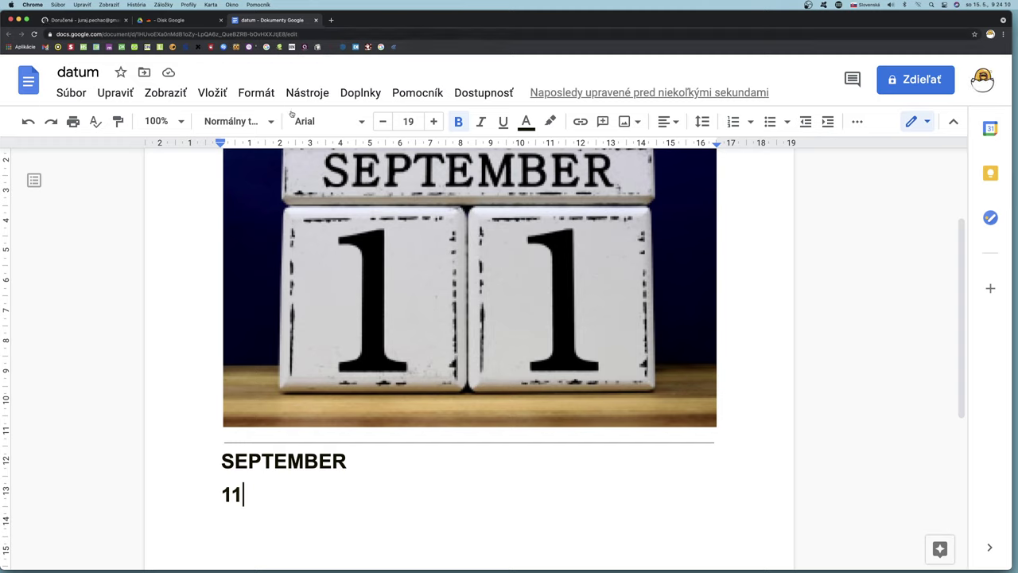
- Make a copy of the datum document by replacing edit with copy at the end of its web address
click(303, 34)
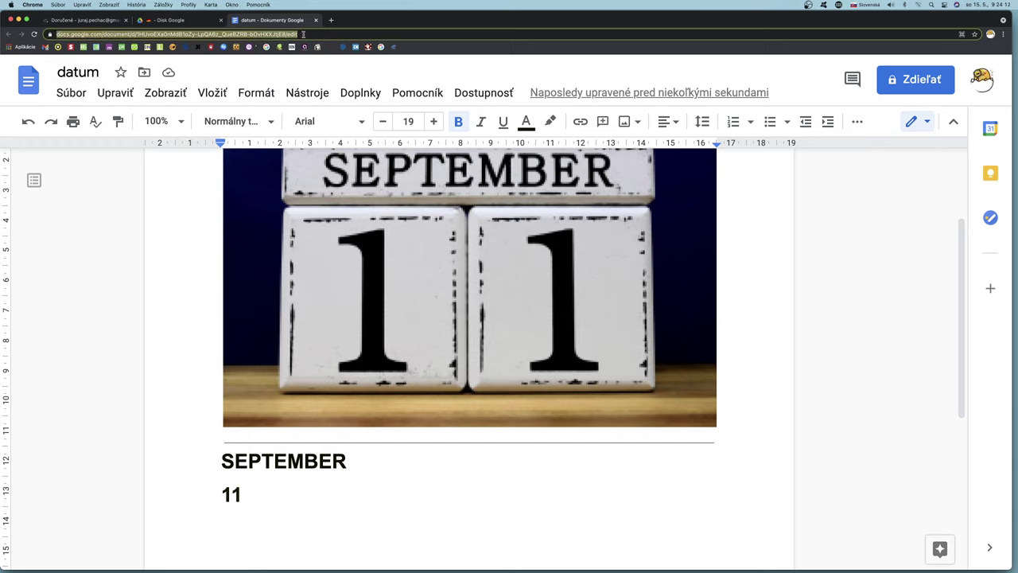
click(304, 34)
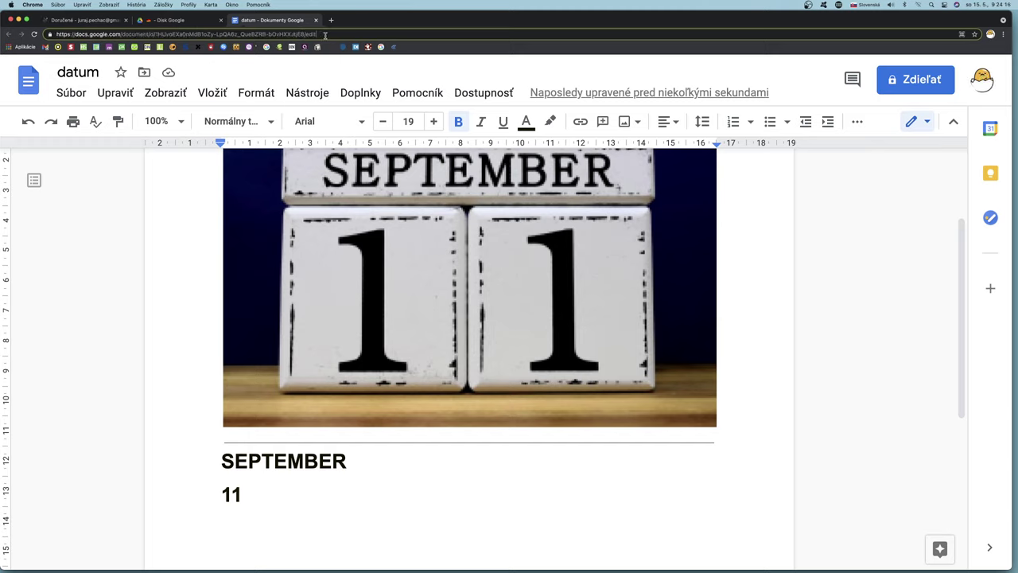
scroll(325, 34, up, 5)
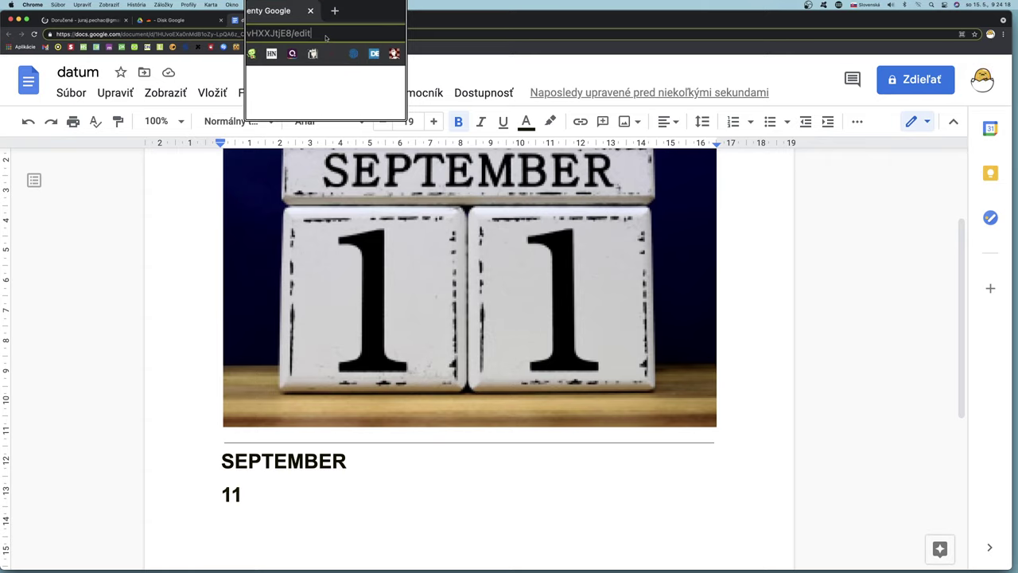
scroll(326, 37, up, 2)
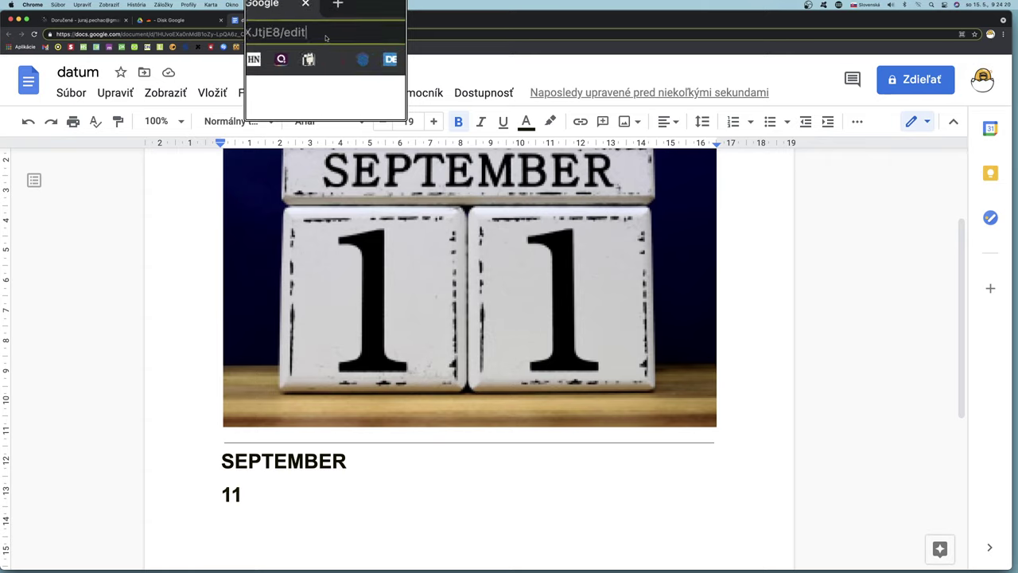
click(325, 37)
key(BackSpace)
key(BackSpace)
key(BackSpace)
key(BackSpace)
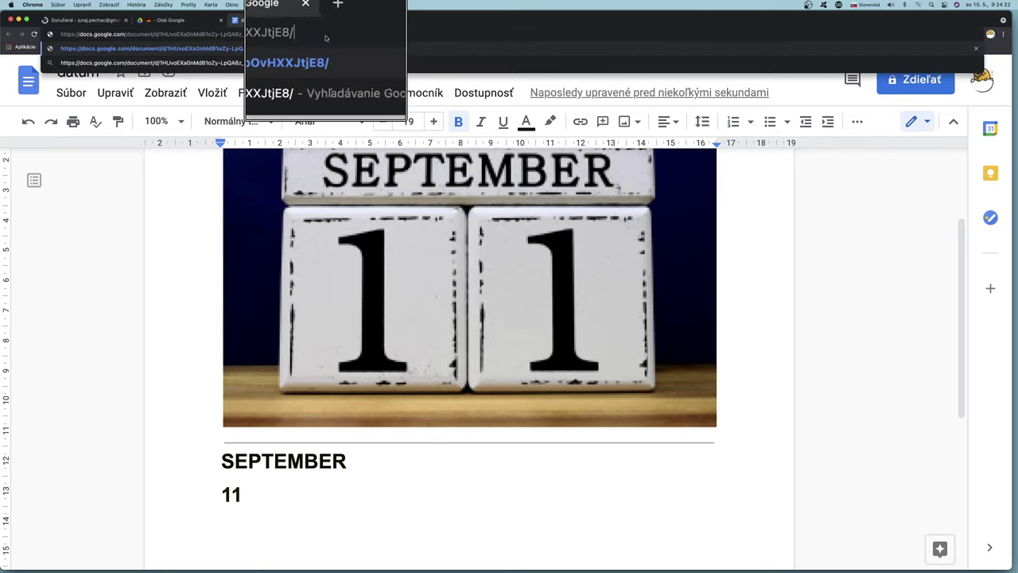
text(copy)
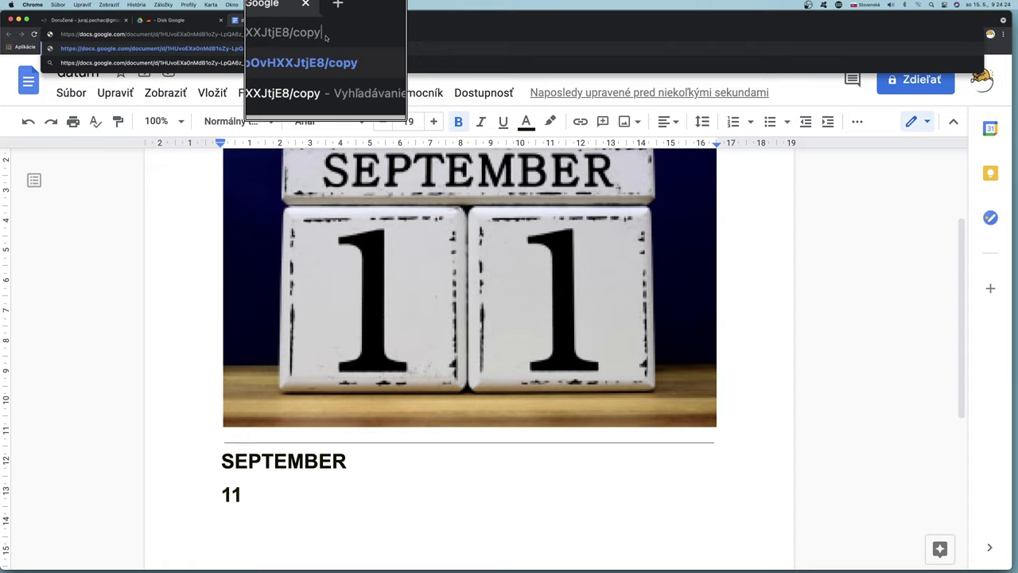
key(Return)
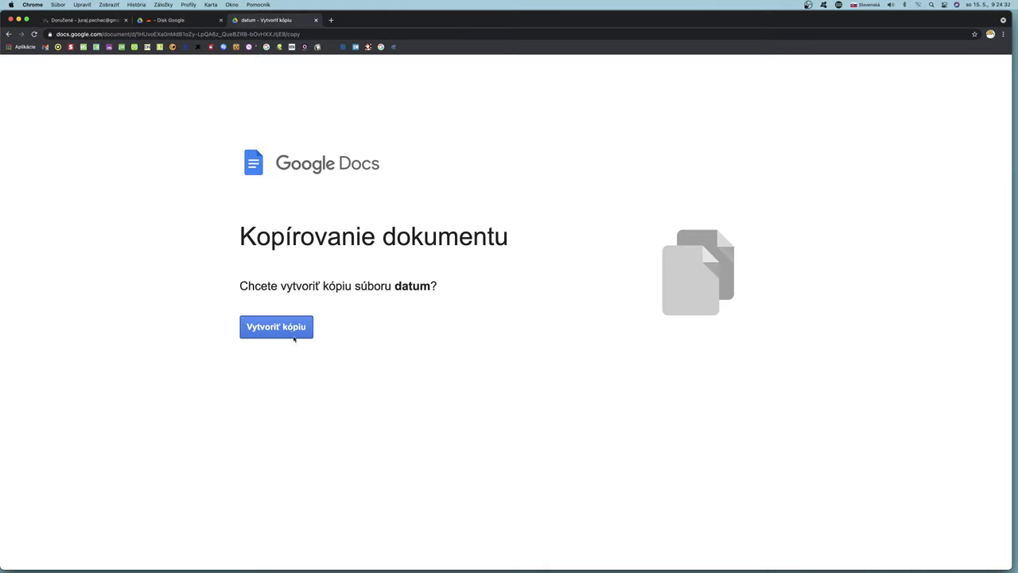
click(284, 335)
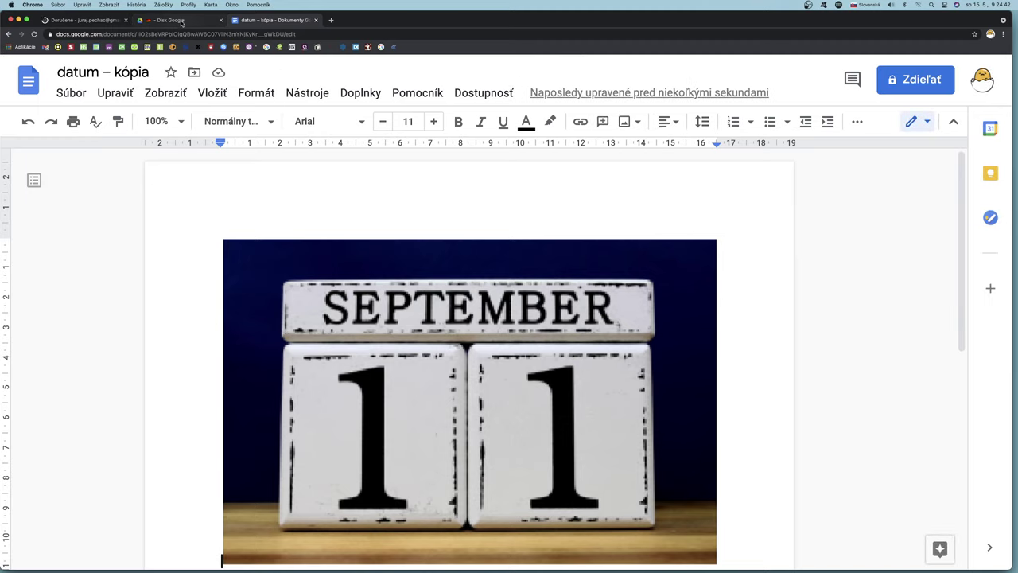
- Switch to the German flag folder in Google Drive, look through its files and reload it to check for the copied document
click(178, 21)
scroll(438, 484, down, 2)
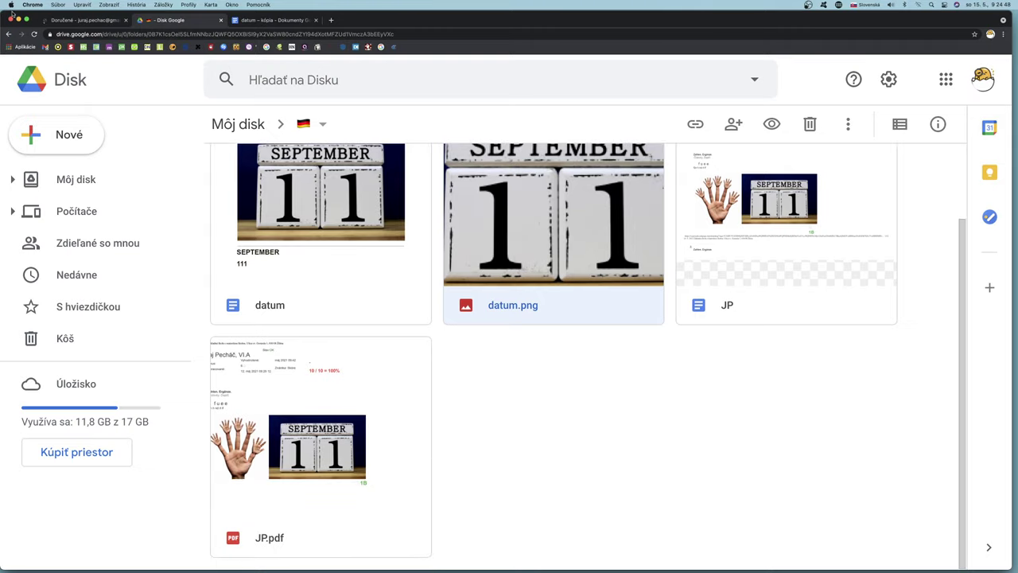
scroll(500, 381, up, 1)
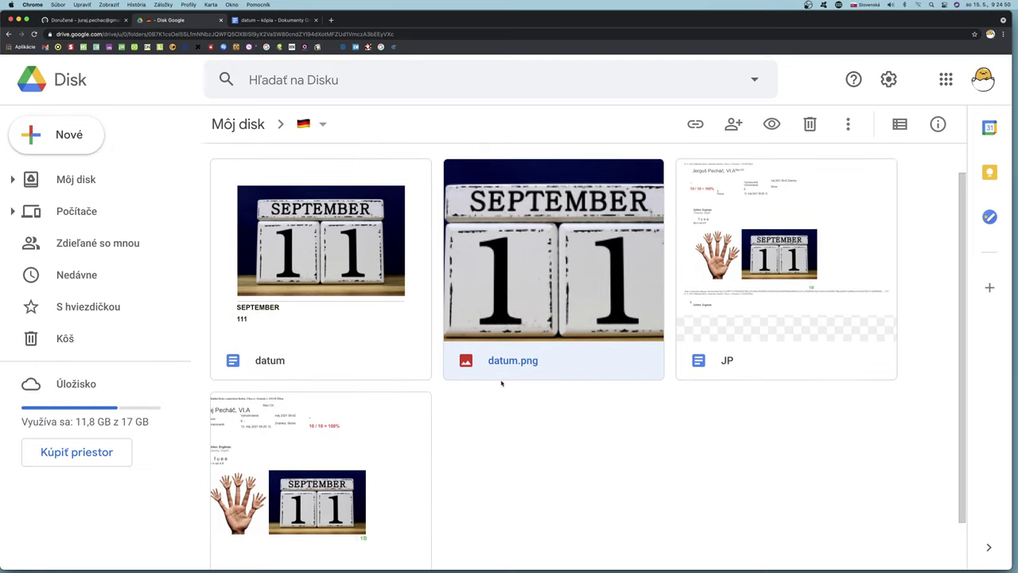
scroll(501, 384, down, 1)
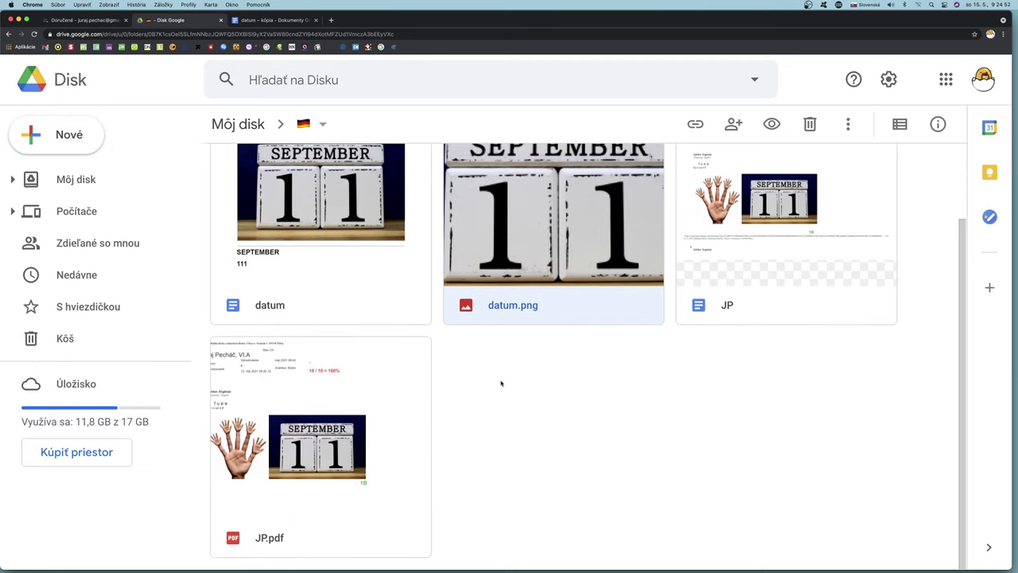
click(35, 35)
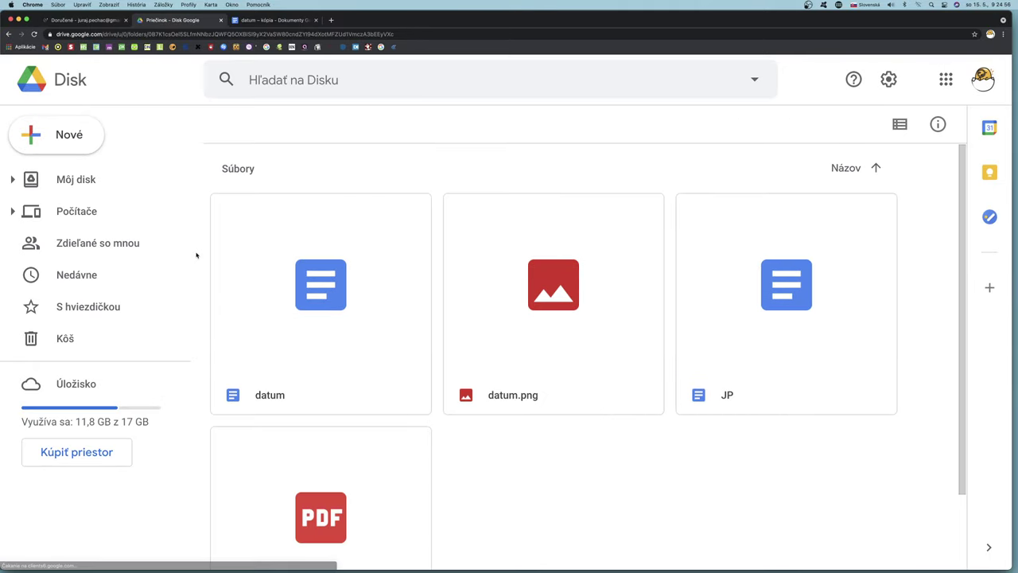
scroll(522, 396, down, 2)
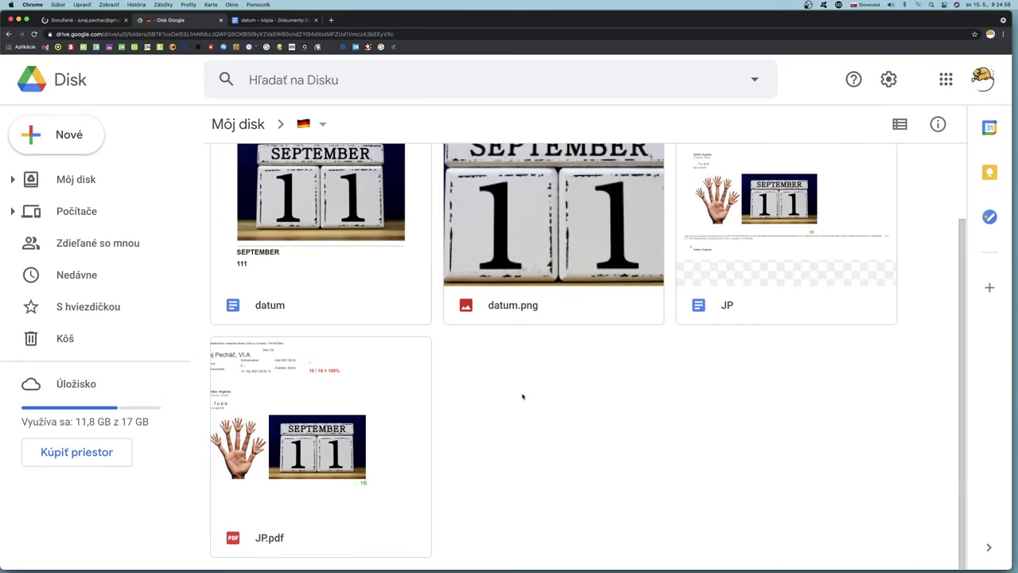
scroll(523, 396, up, 2)
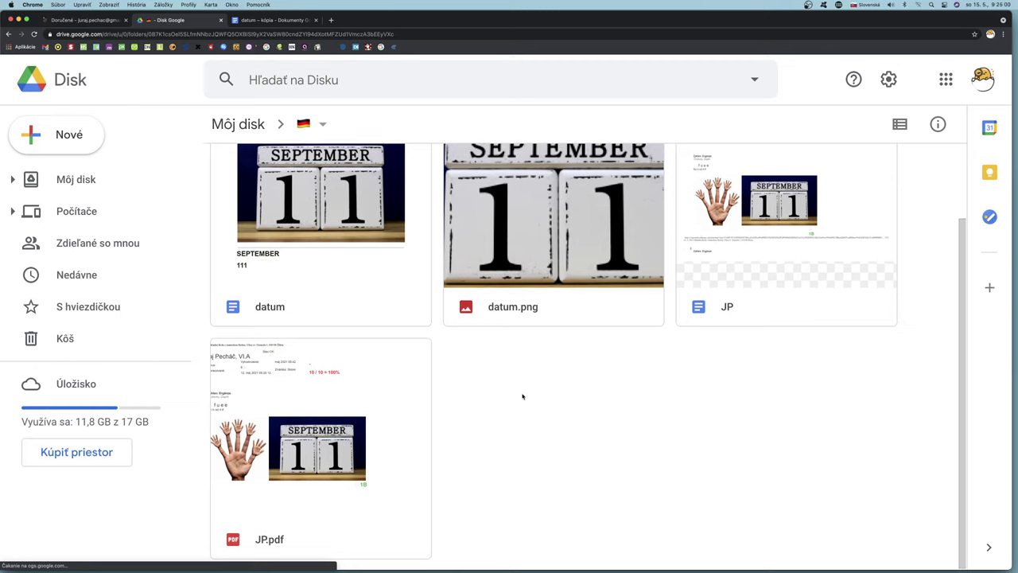
scroll(523, 396, down, 2)
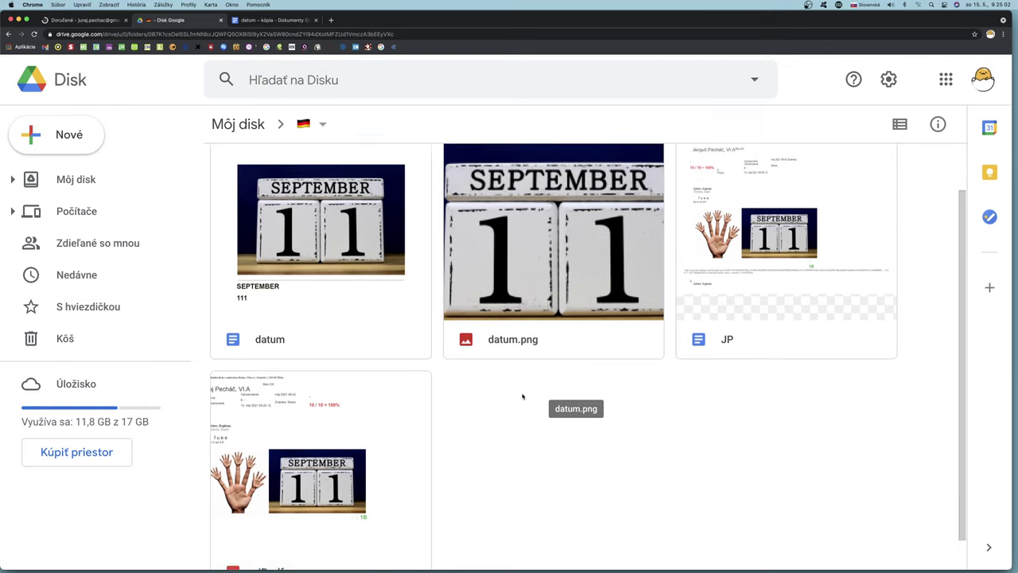
- Move the newly created datum – kópia document from Môj disk to the German flag folder
click(79, 179)
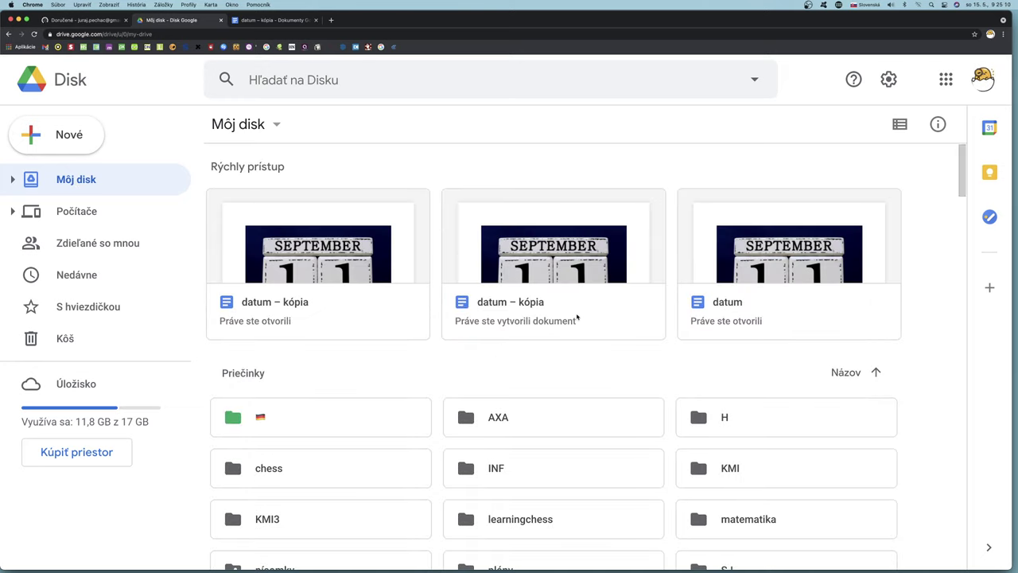
scroll(577, 316, down, 2)
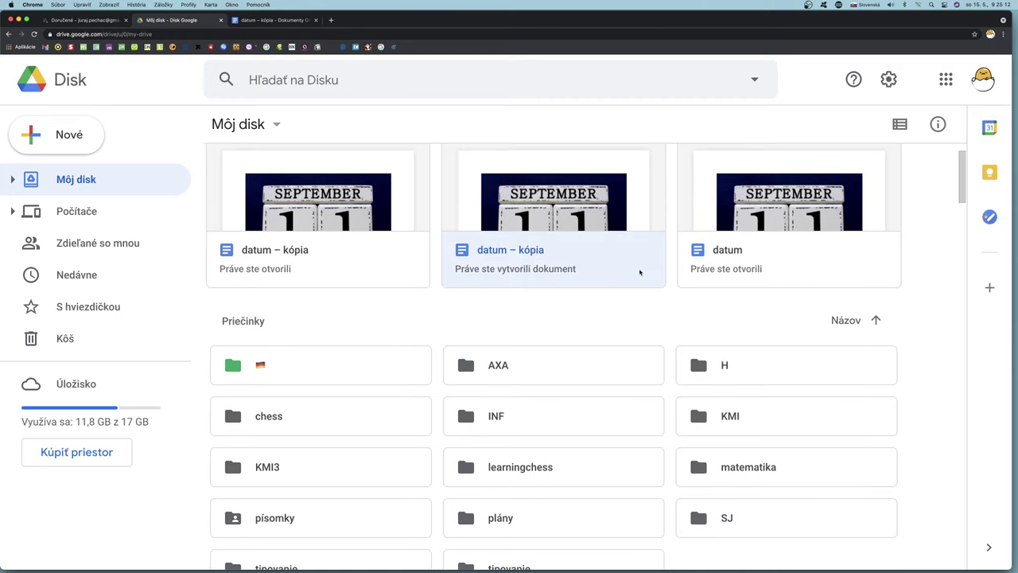
right_click(626, 258)
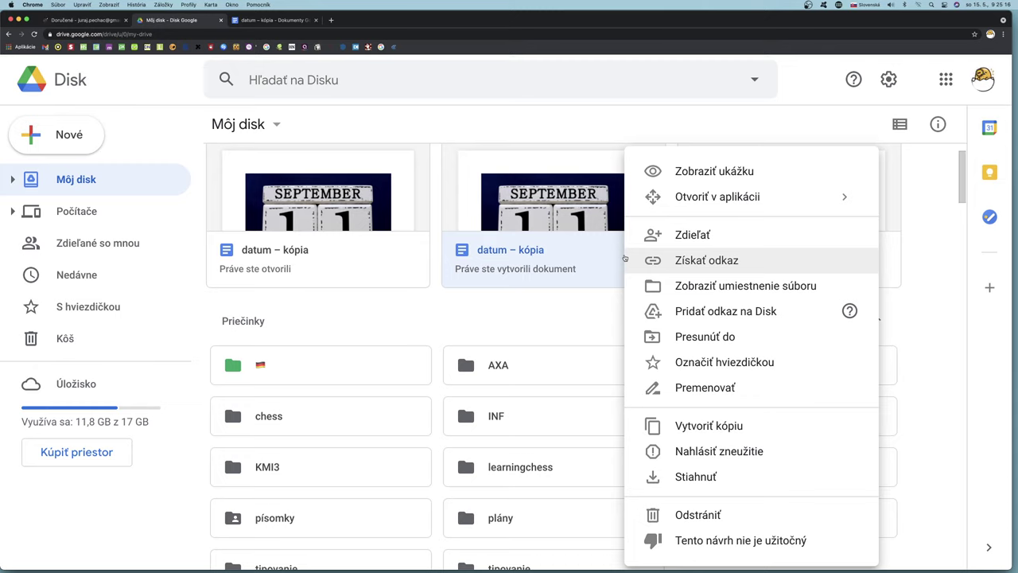
scroll(720, 341, up, 1)
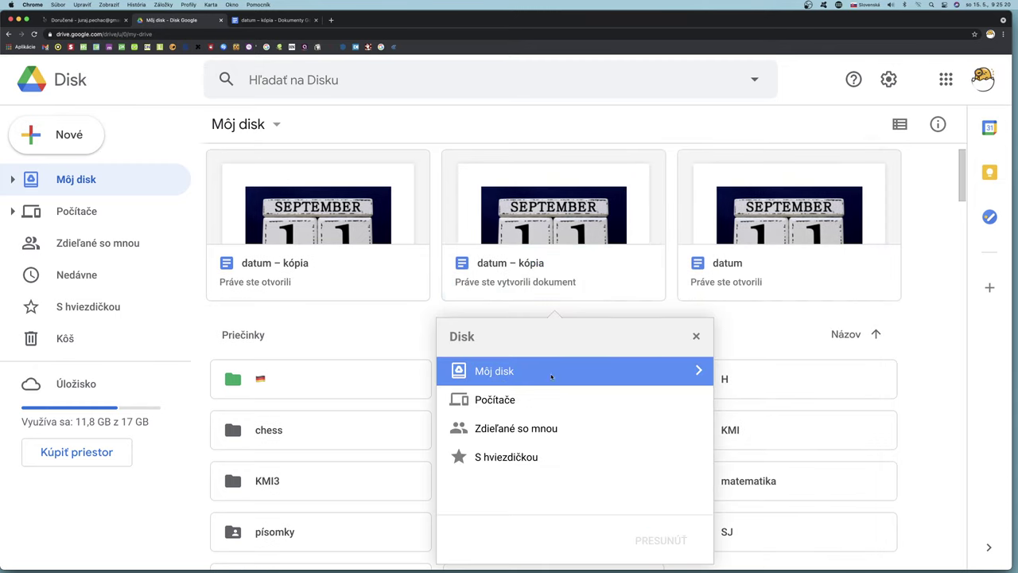
click(698, 371)
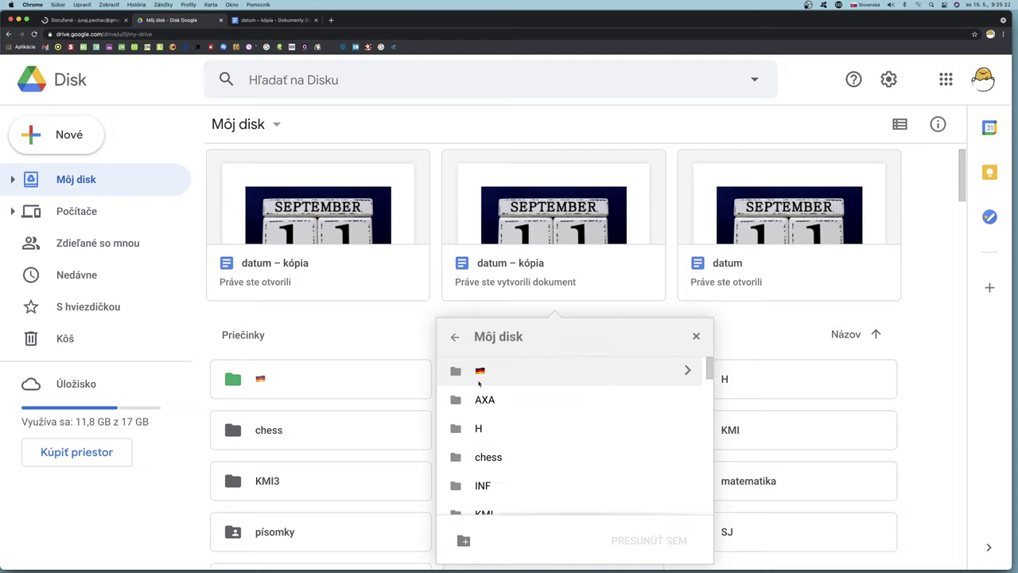
click(482, 375)
click(660, 540)
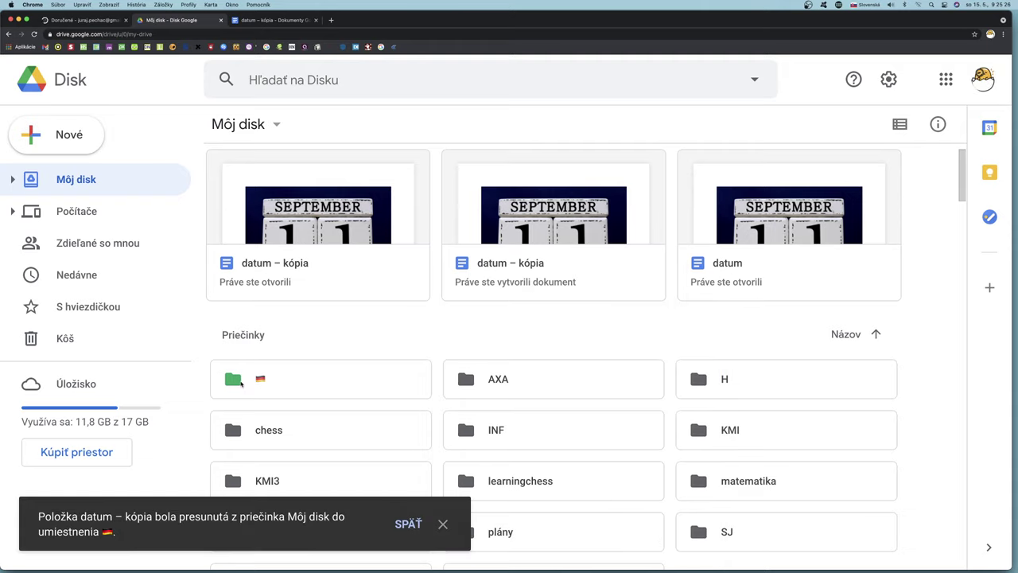
- Open the German flag folder and delete the datum – kópia document from it
double_click(242, 386)
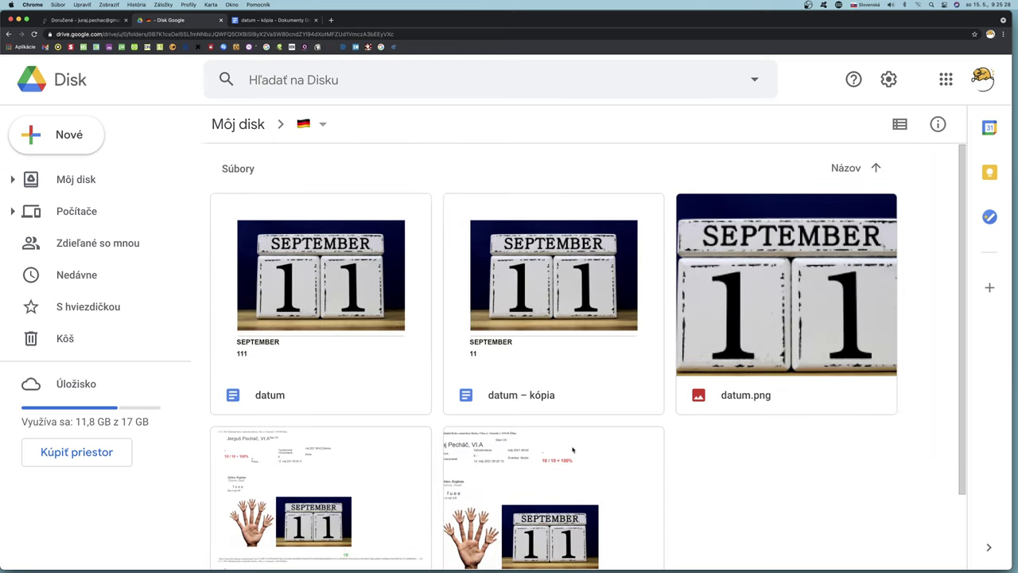
scroll(573, 451, down, 2)
click(649, 311)
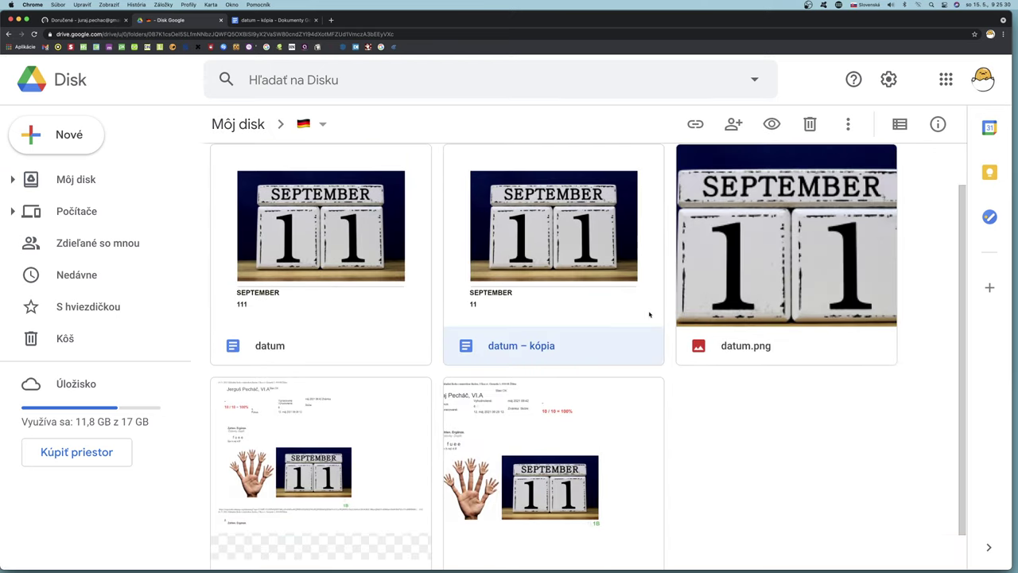
right_click(643, 347)
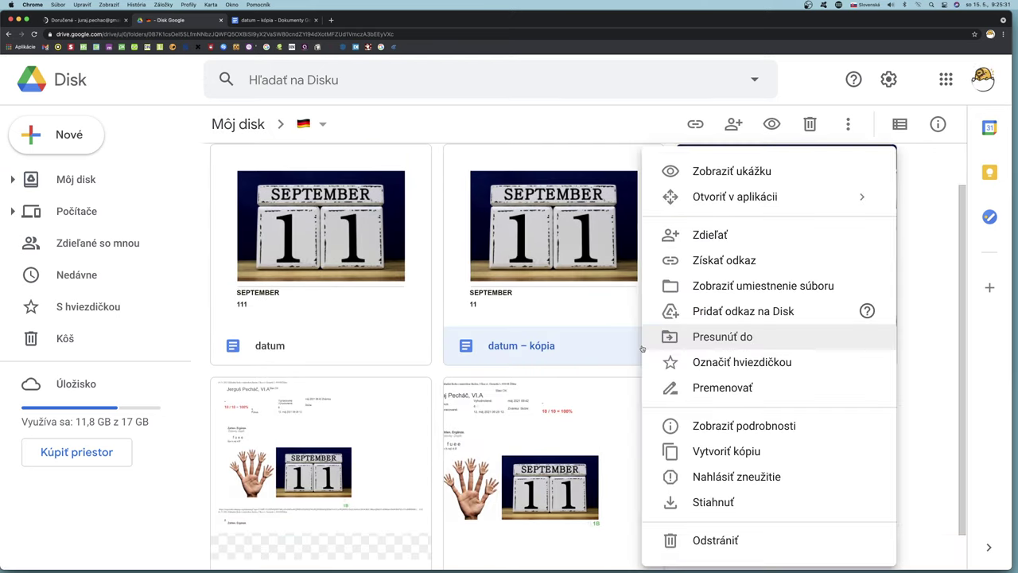
click(725, 545)
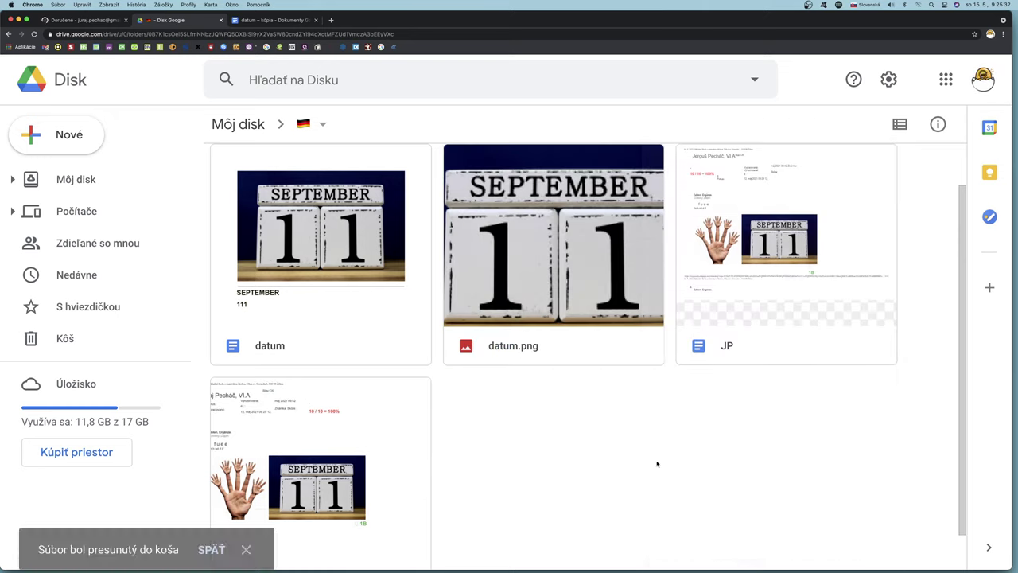
- Delete datum.png and the datum document from the German flag folder
right_click(622, 344)
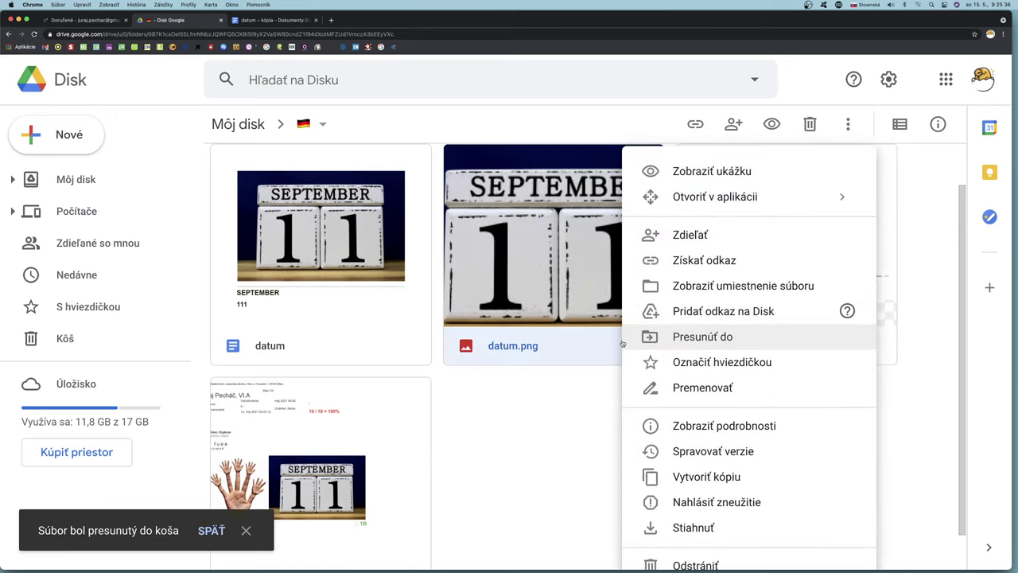
click(696, 564)
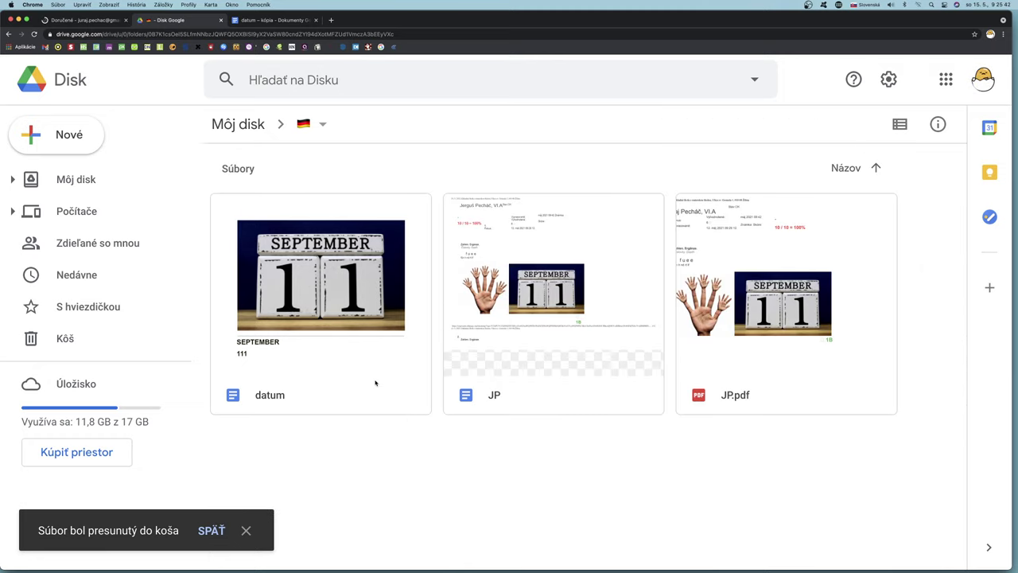
click(375, 383)
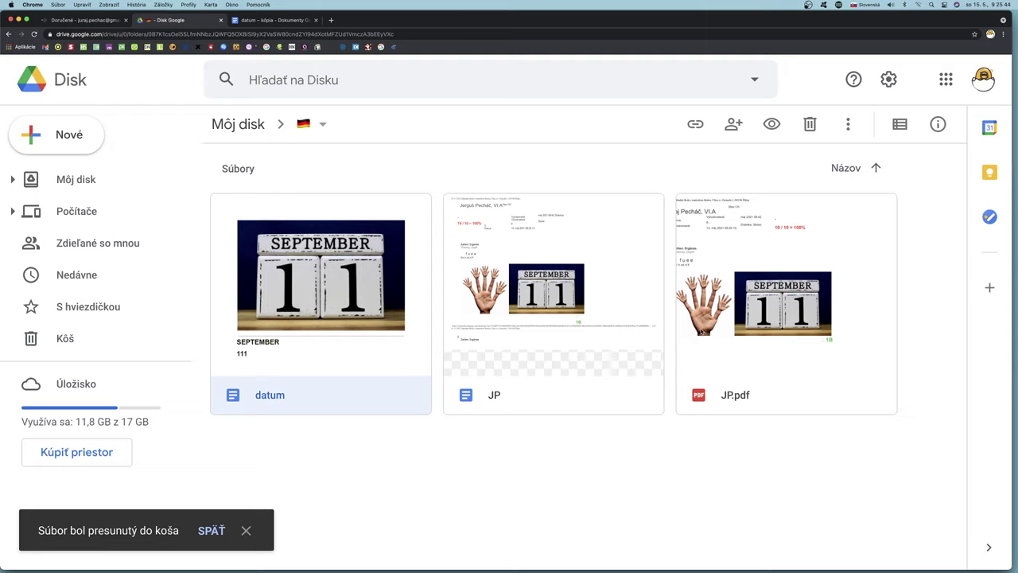
right_click(409, 395)
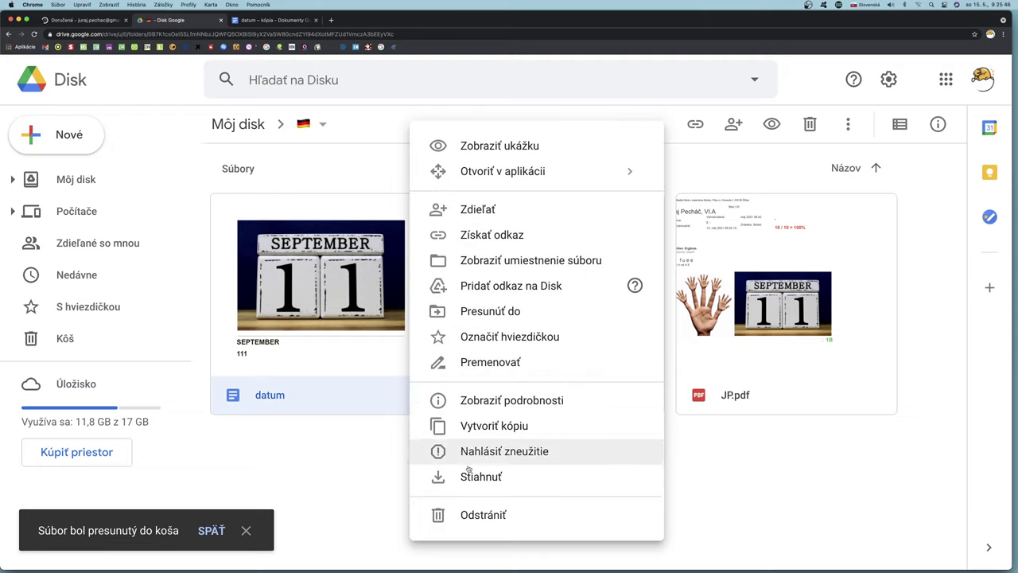
click(477, 514)
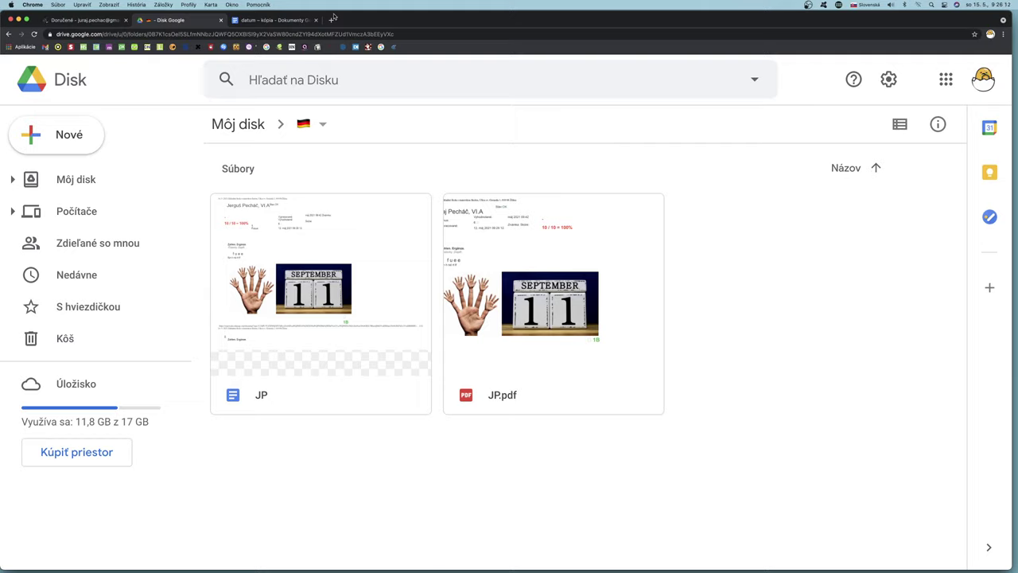
- Create a new blank Google Docs document by opening the address doc.new
click(302, 34)
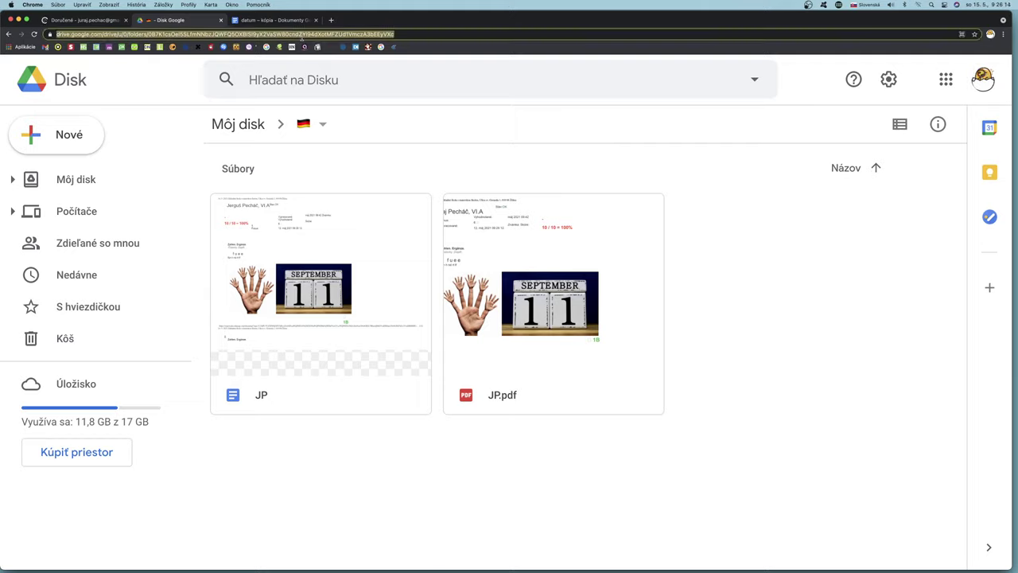
text(do)
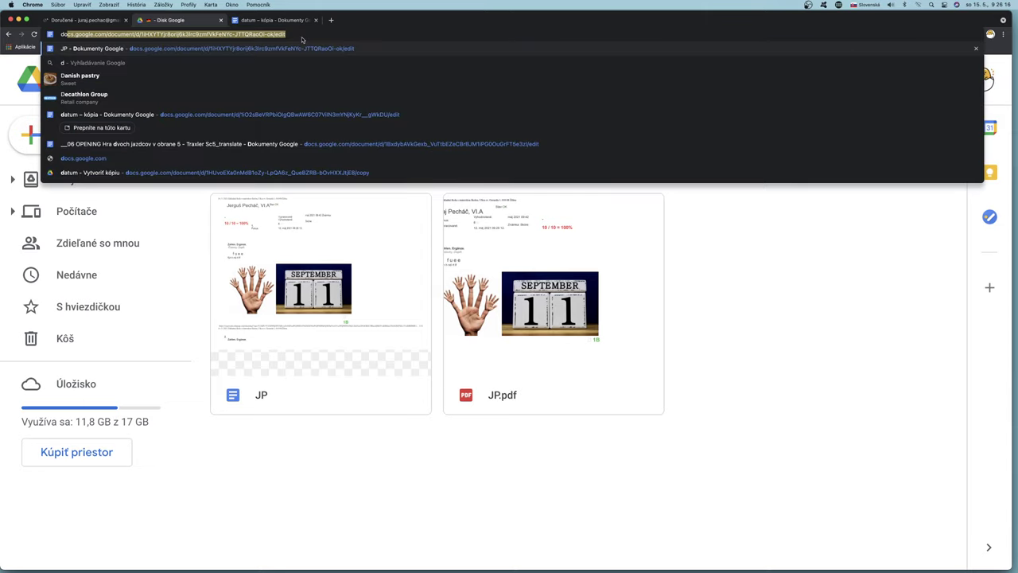
text(c)
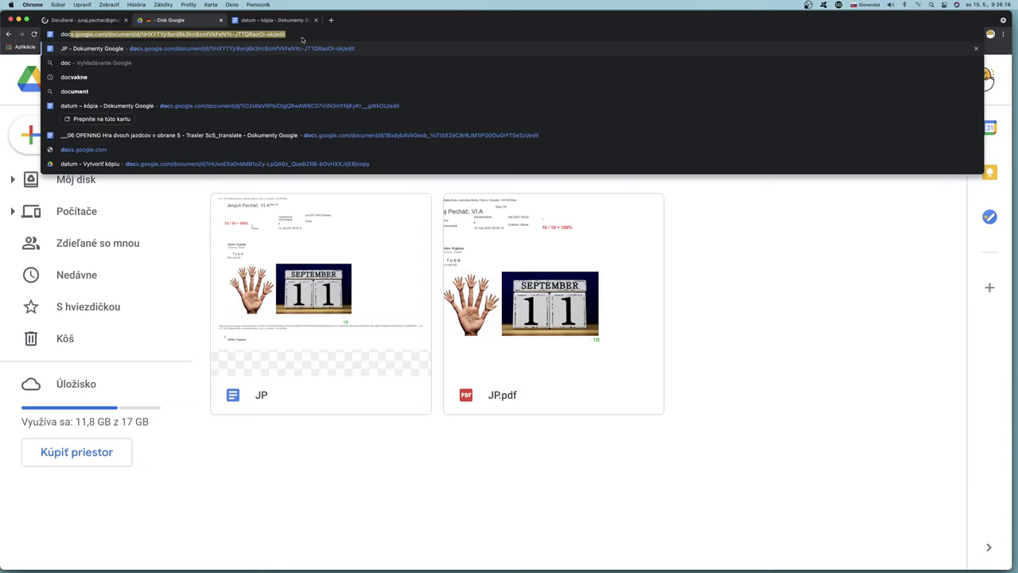
text(.new)
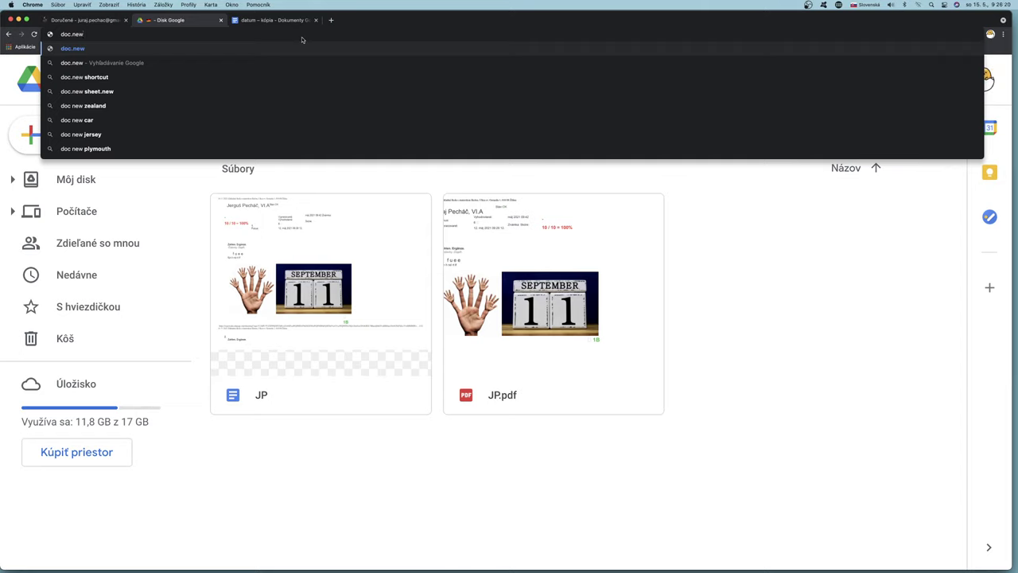
drag(302, 40, 40, 41)
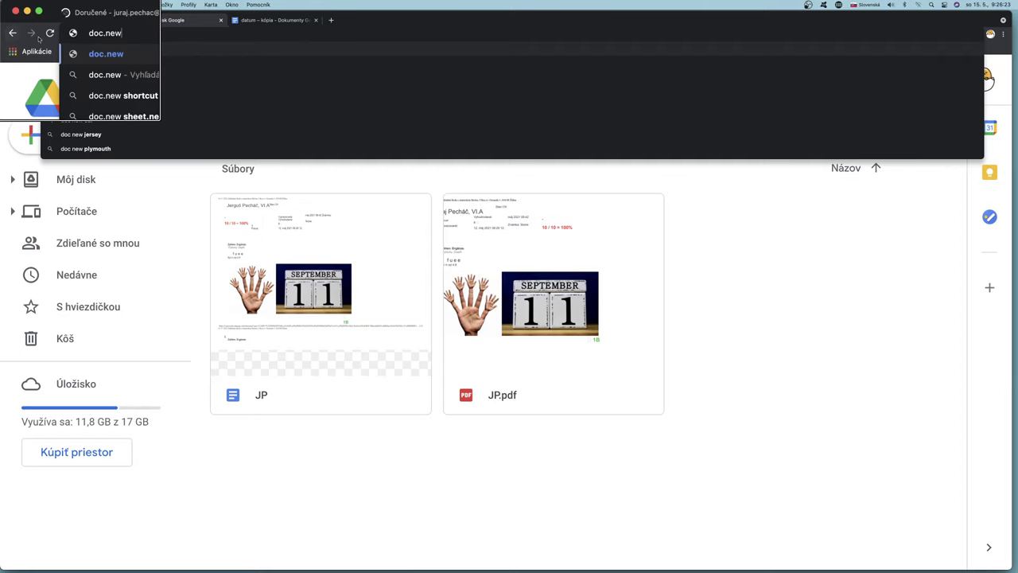
click(129, 45)
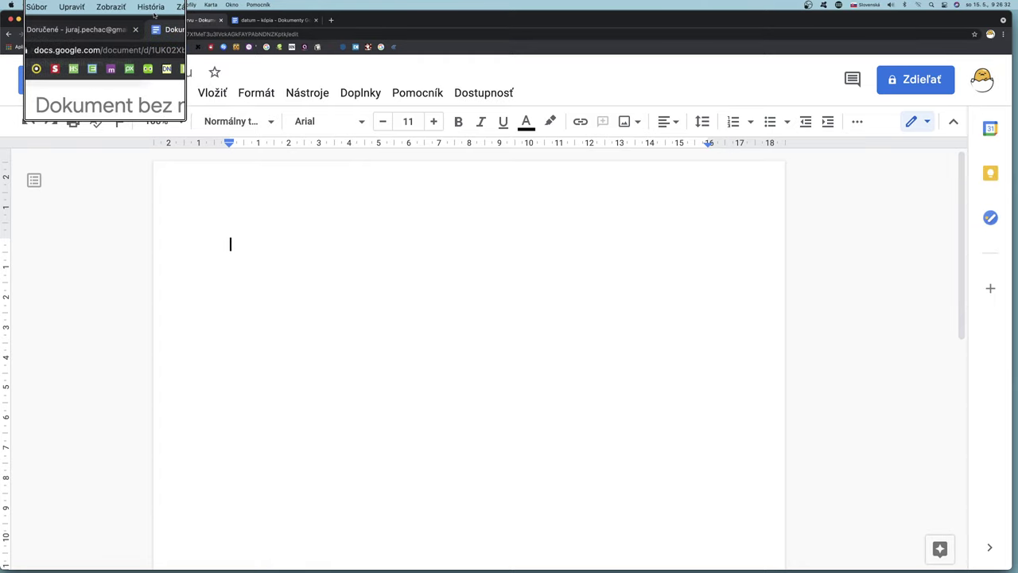
- Create a new blank Google Slides presentation by opening the address slides.new
click(302, 33)
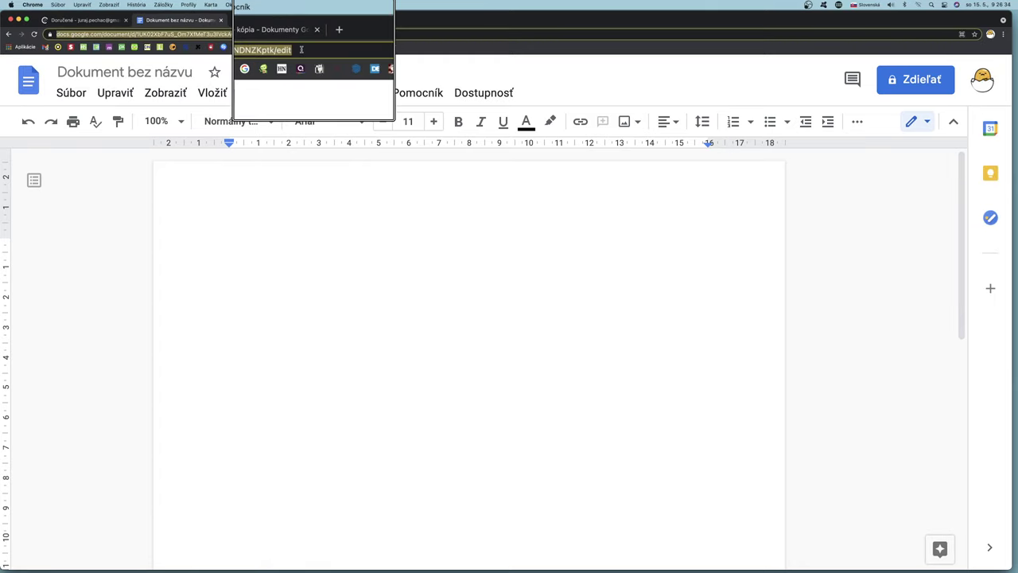
key(BackSpace)
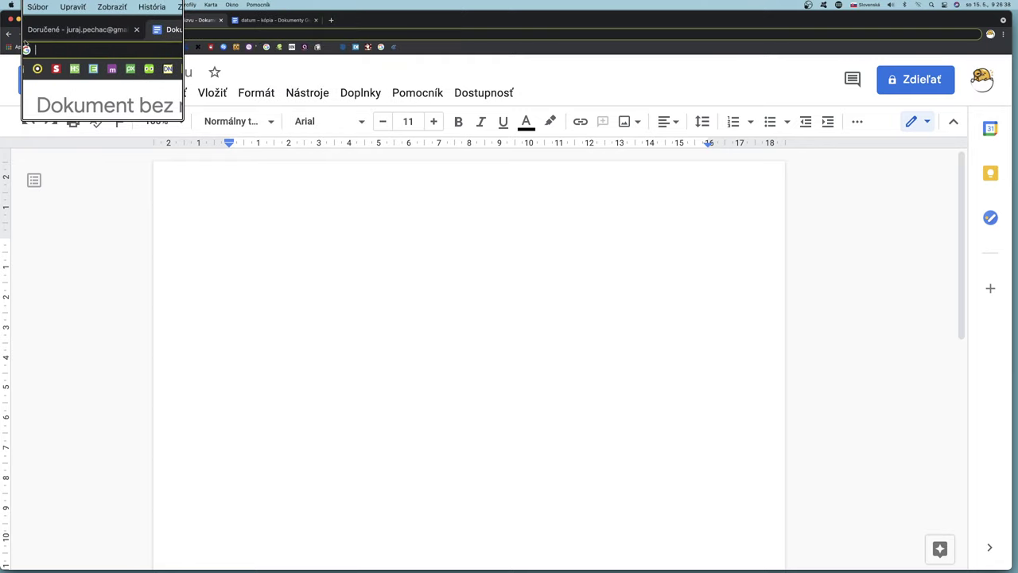
text(sl)
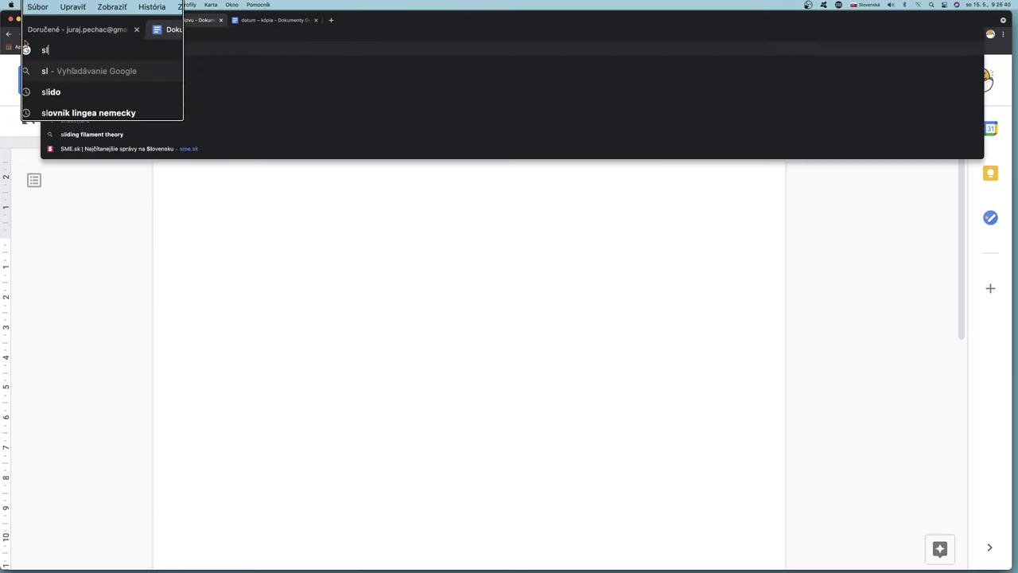
text(ides.new)
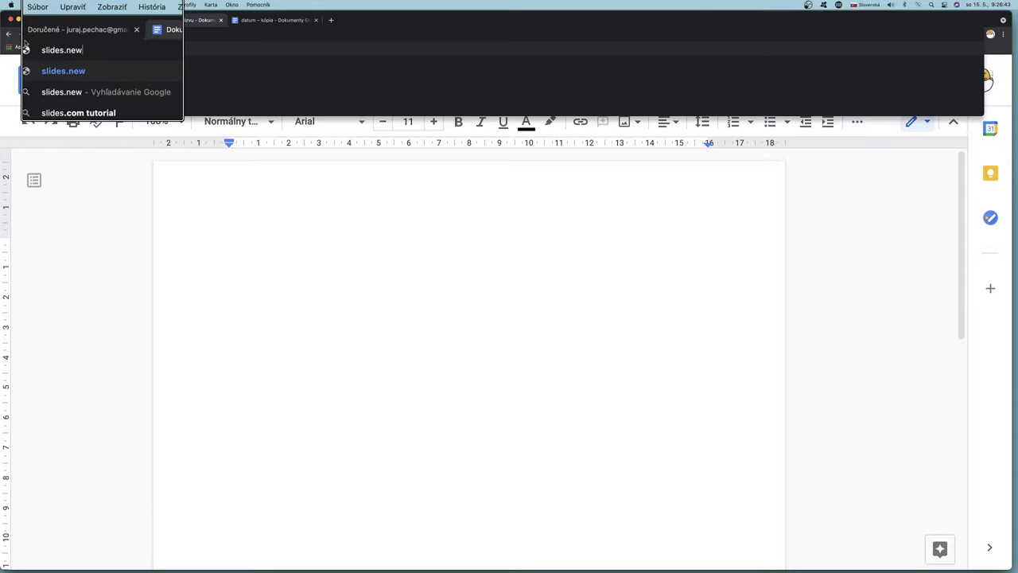
key(Return)
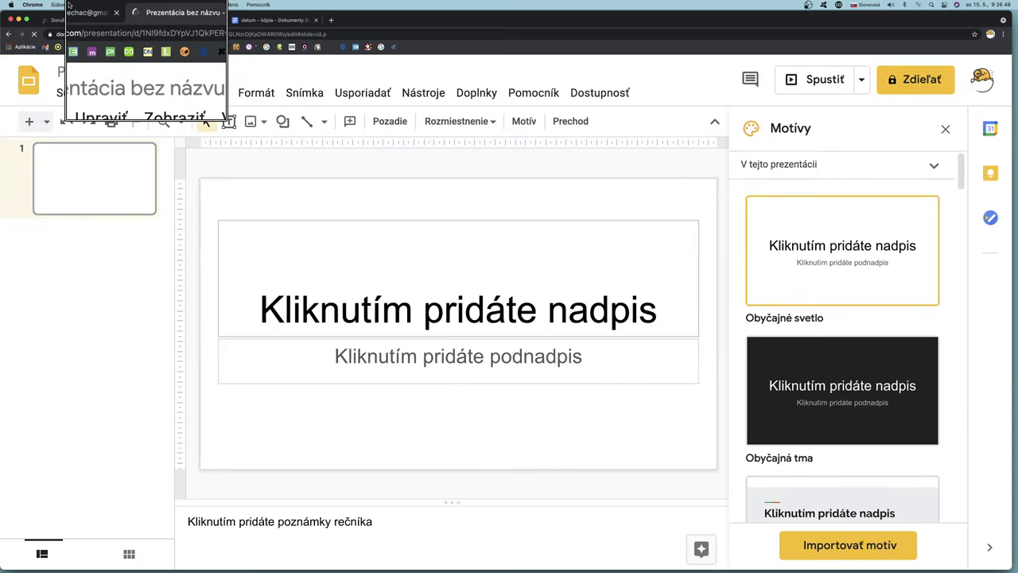
- Create a new blank Google Sheets spreadsheet by opening the address sheets.new
click(112, 34)
key(BackSpace)
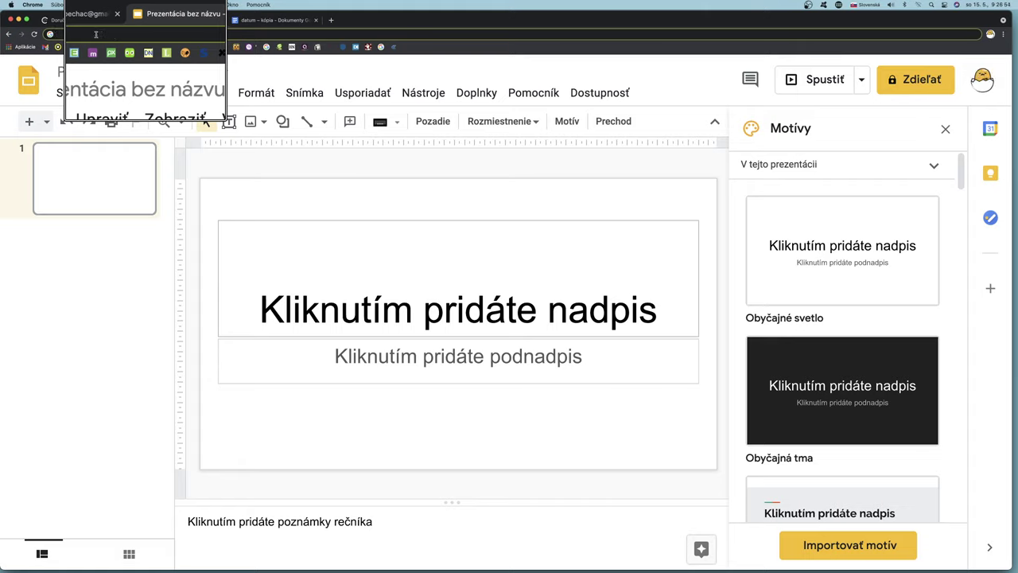
text(sh)
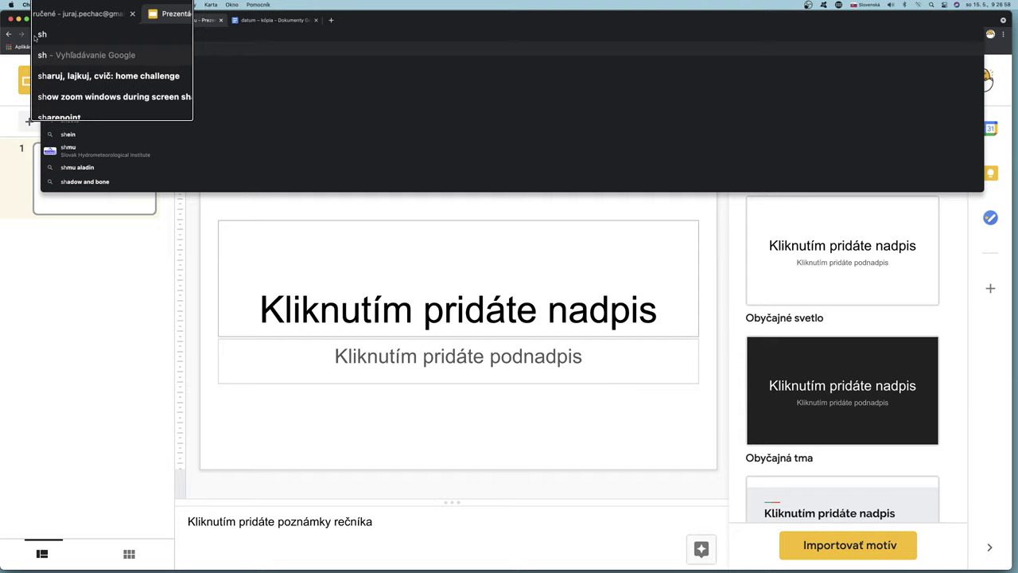
text(ee)
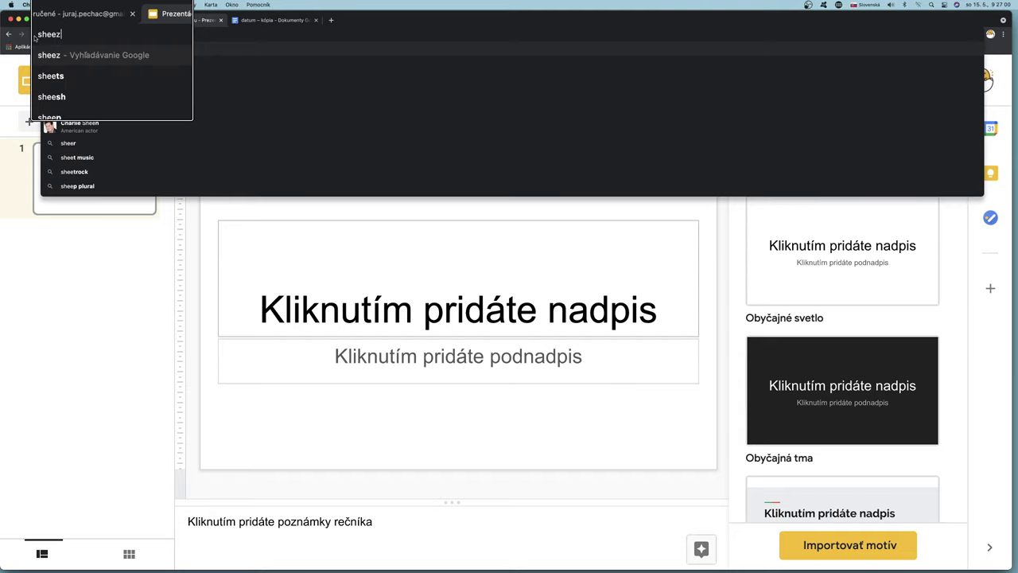
text(ts.new)
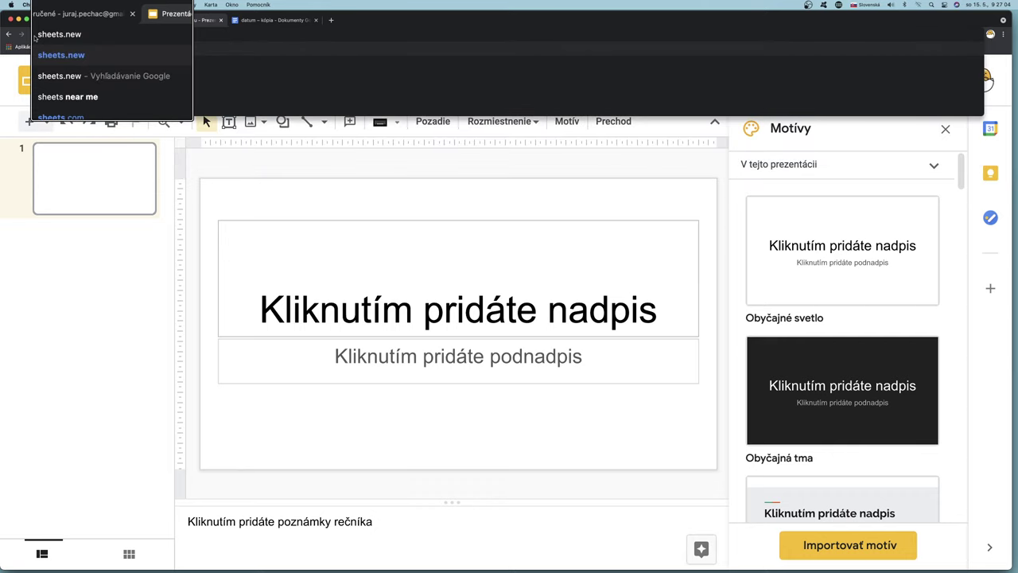
key(Return)
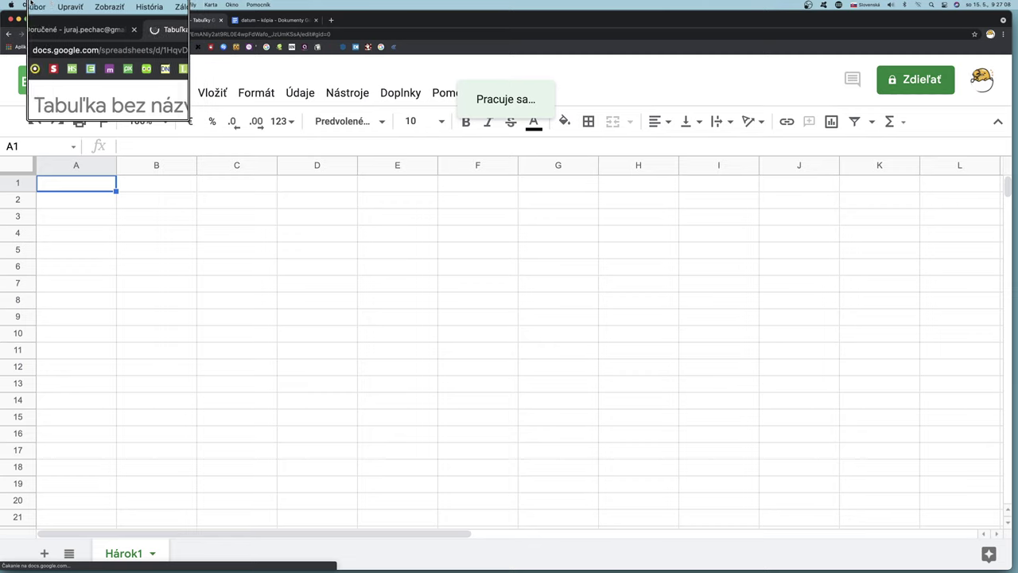
- Create a new blank Google Forms form by opening the address forms.new
click(58, 5)
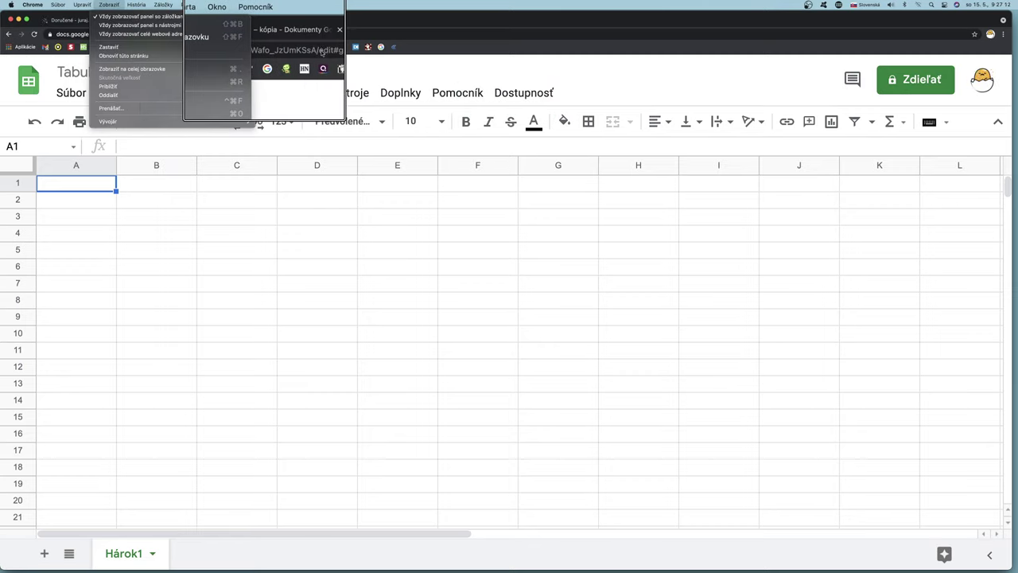
click(284, 35)
click(284, 35)
key(BackSpace)
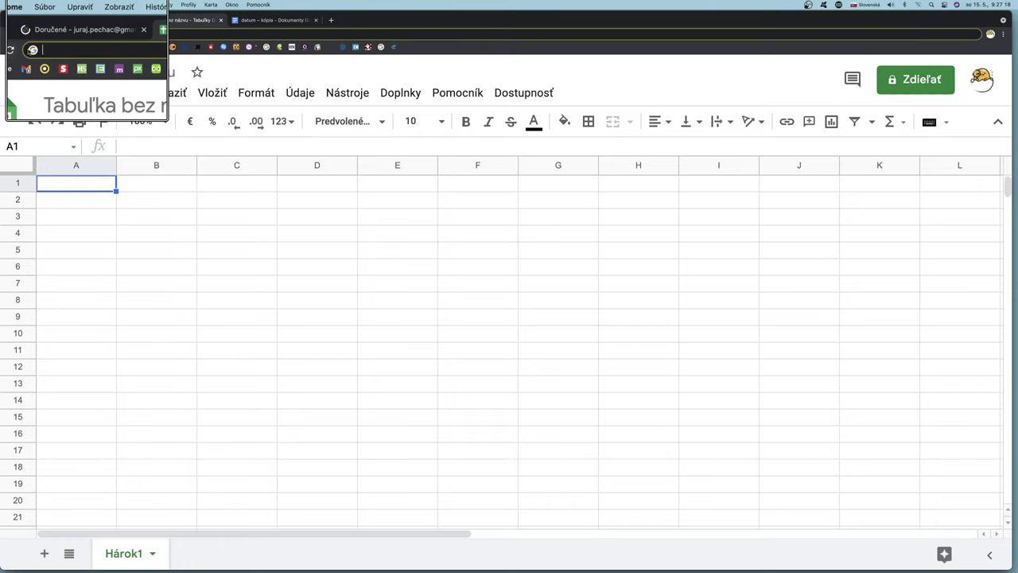
text(forms.)
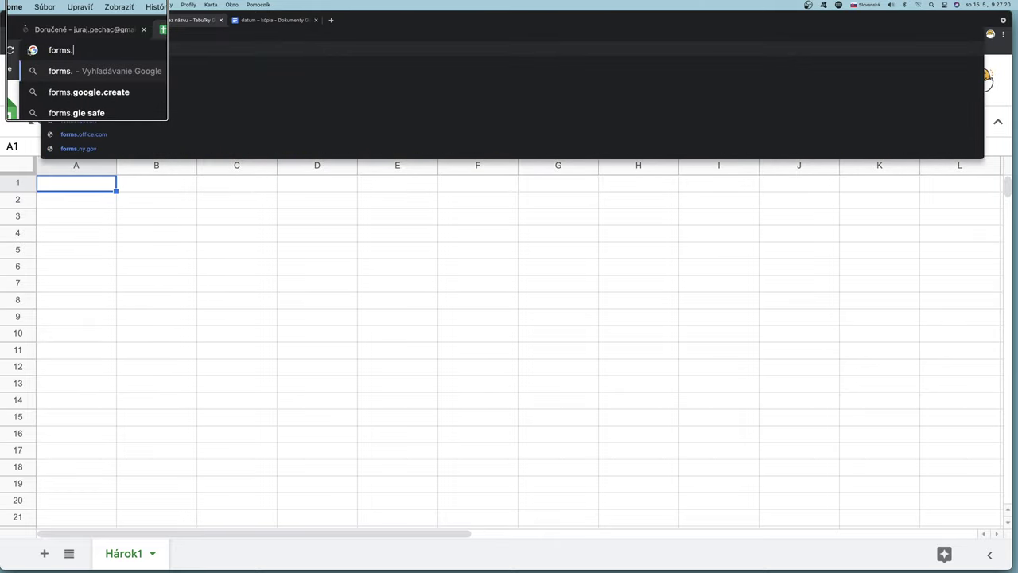
text(new)
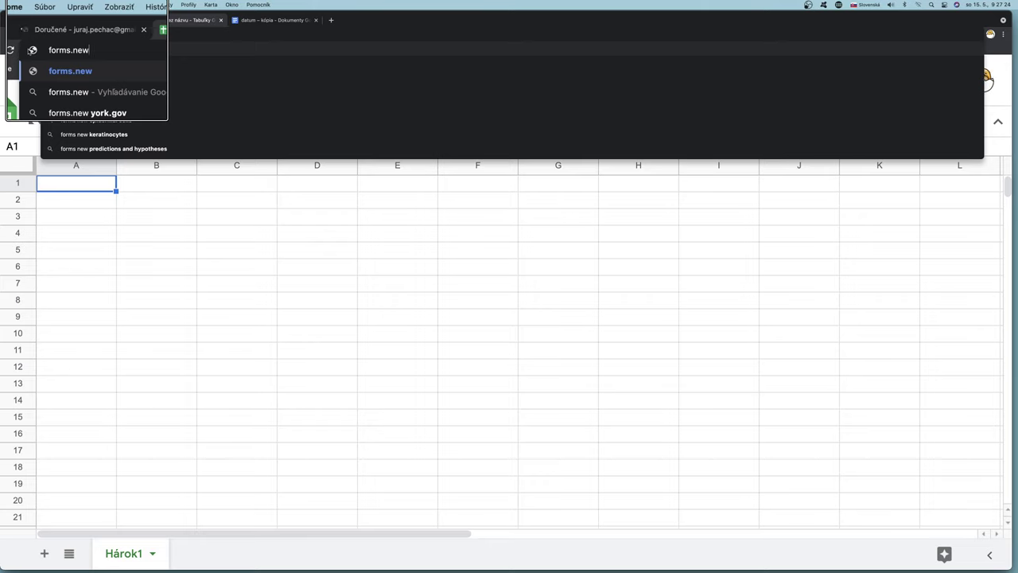
key(Return)
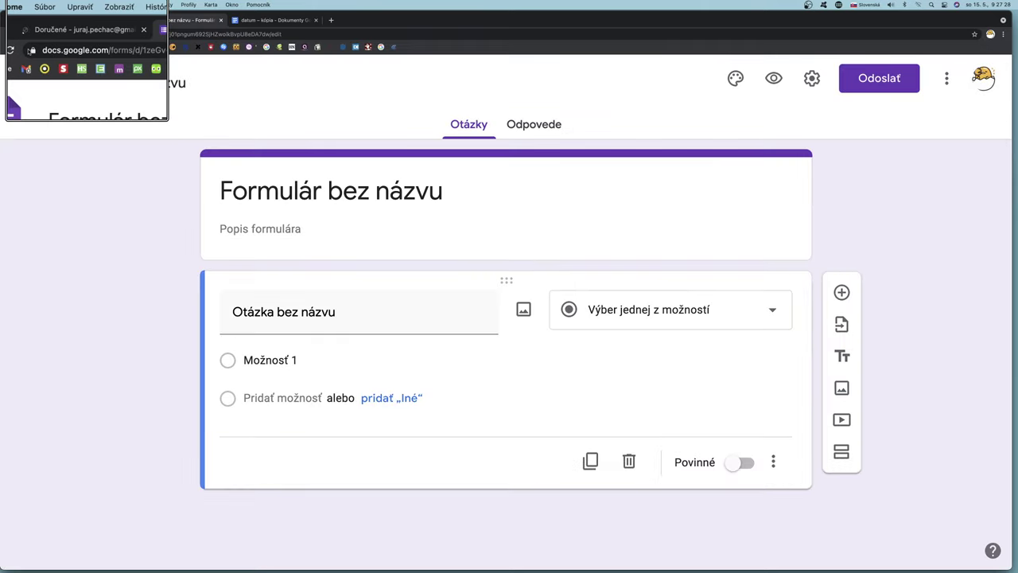
- Create a new blank Google Sites website by opening the address sites.new
click(76, 50)
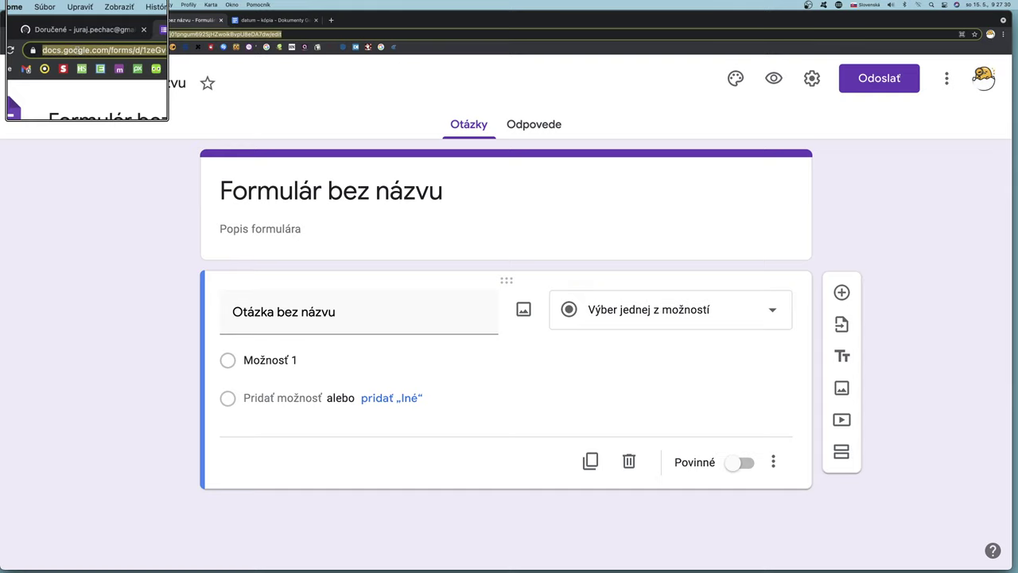
key(BackSpace)
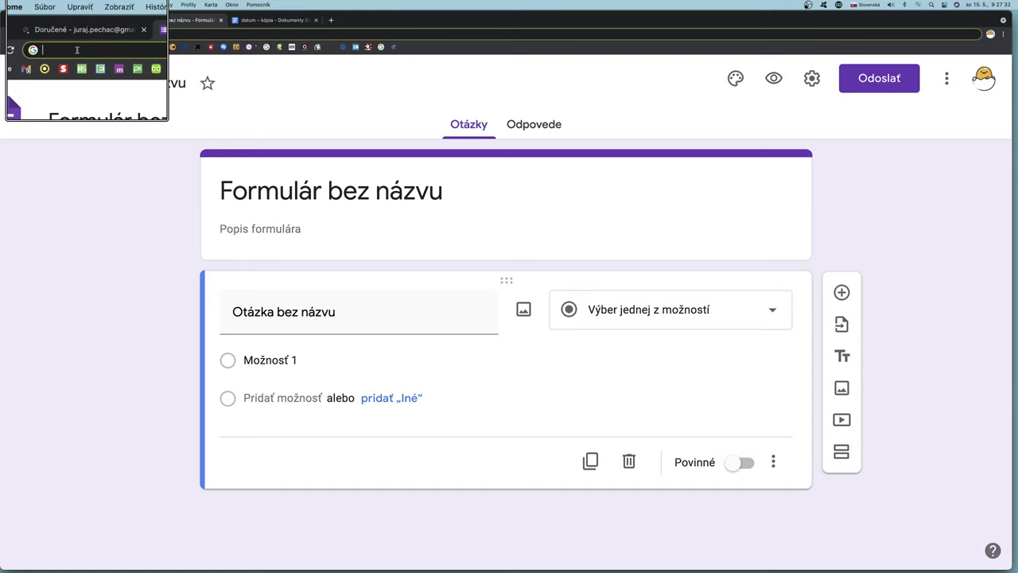
text(sites.n)
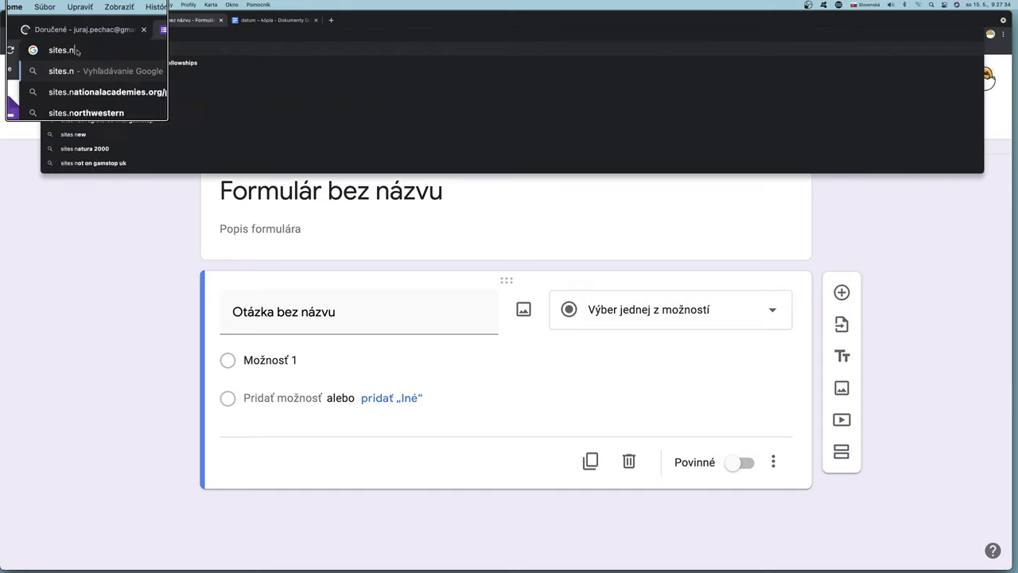
text(ew)
key(Return)
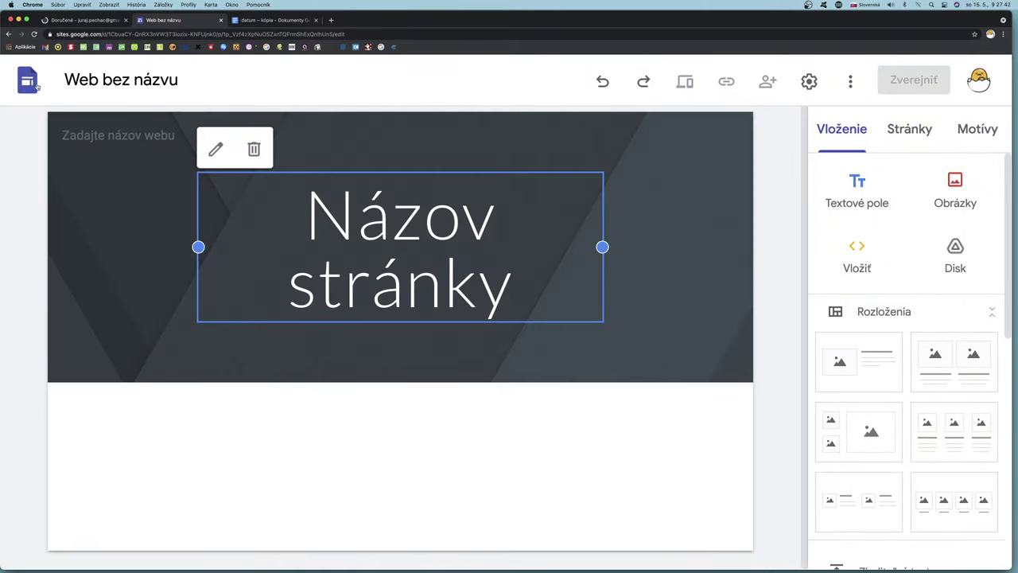
- Go to the list of recent sites in full-screen view and open the CodeCombat site for editing
click(27, 80)
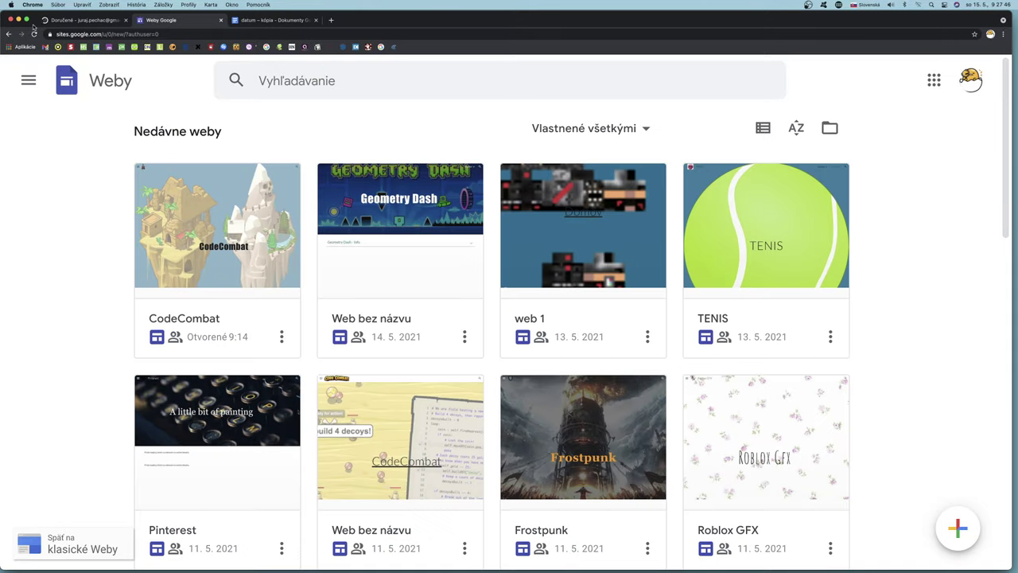
click(27, 19)
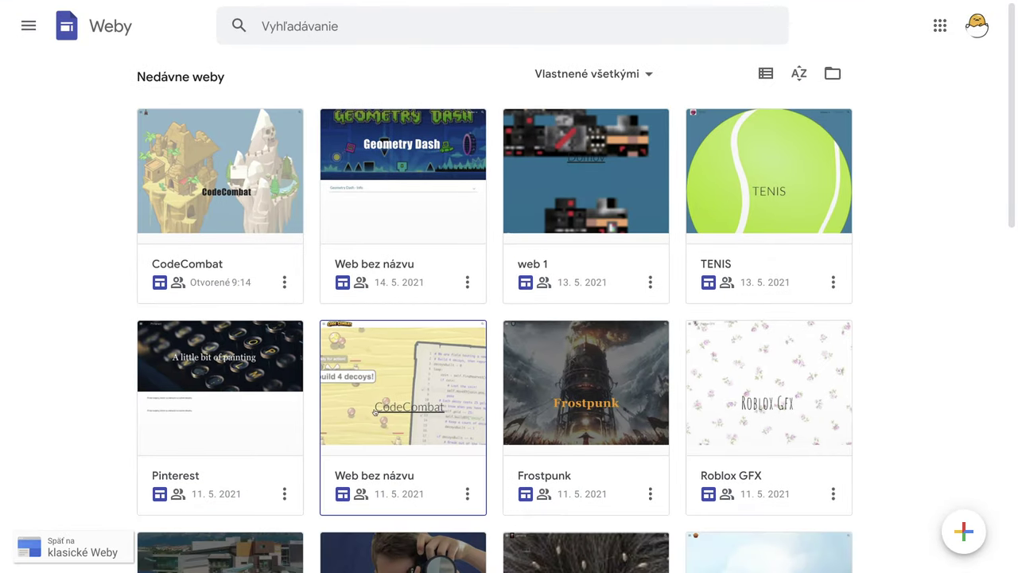
scroll(376, 414, down, 3)
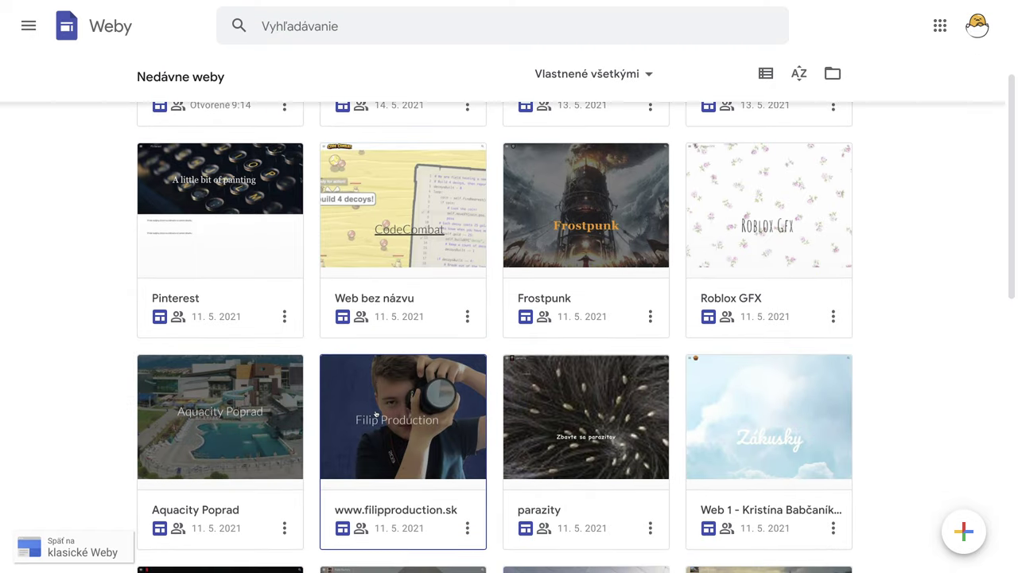
scroll(249, 271, up, 3)
click(515, 289)
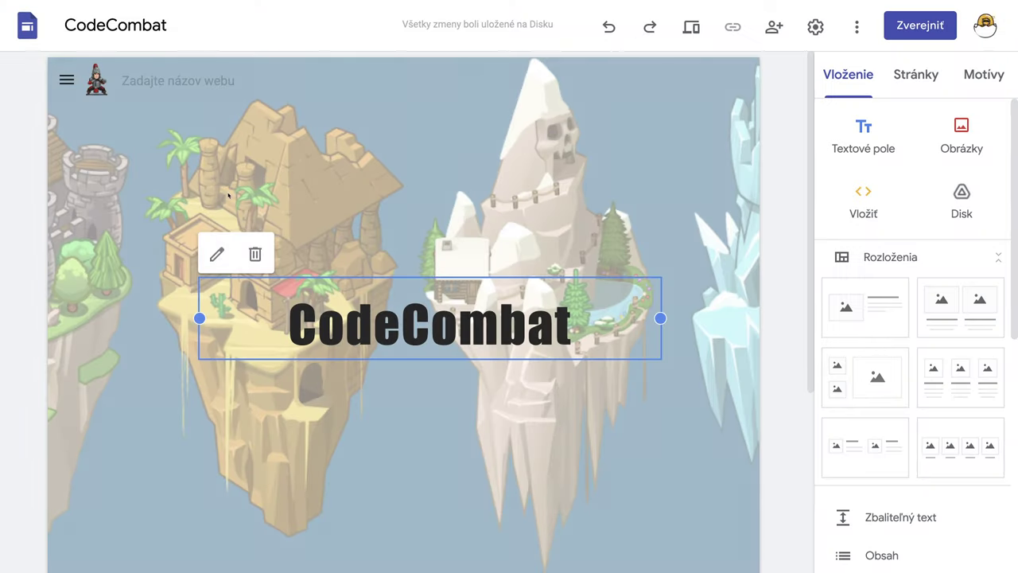
- Add a new page named pdf to the CodeCombat site and delete its header banner
click(922, 77)
mouse_move(916, 518)
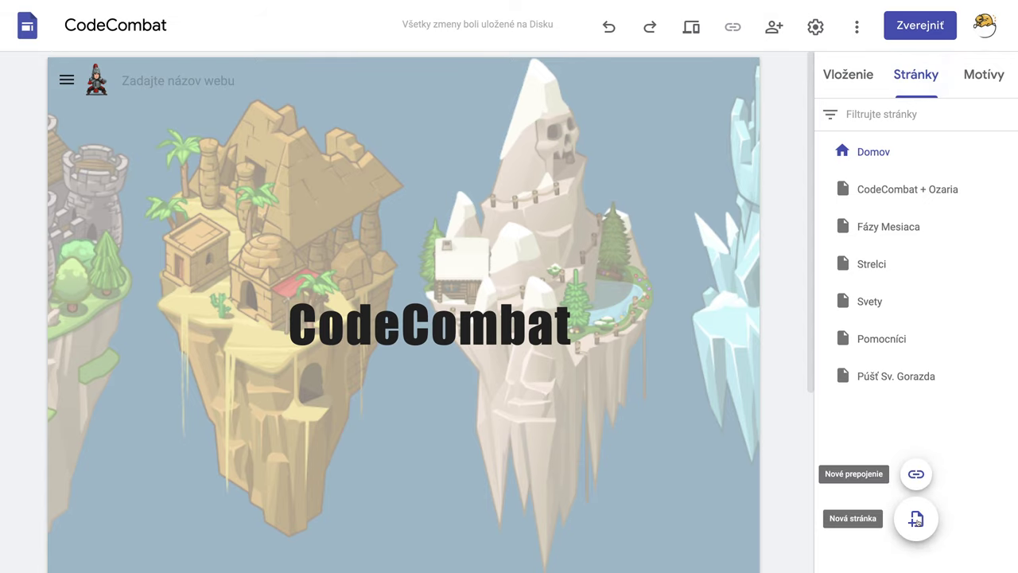
click(916, 521)
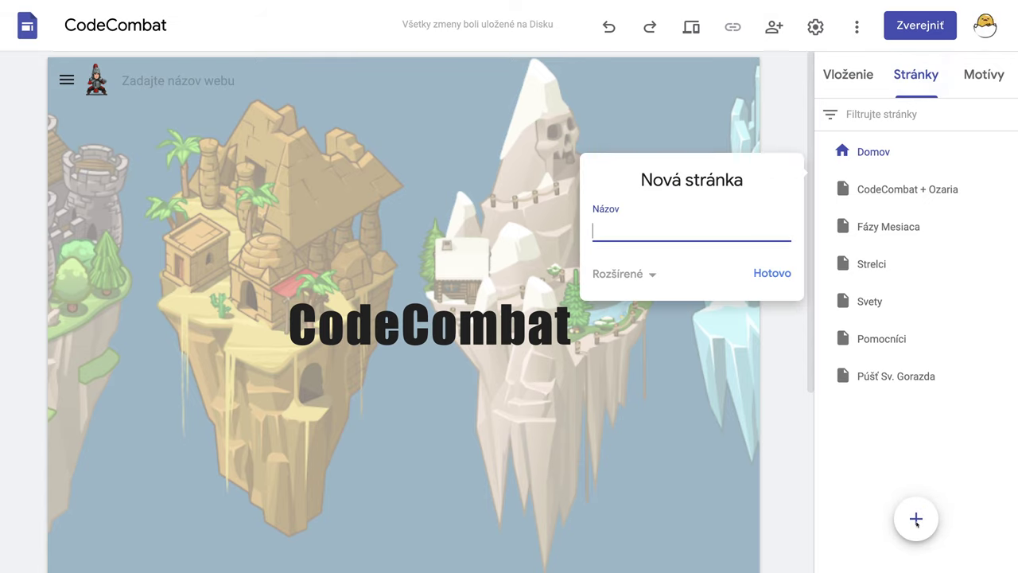
text(pdf)
click(768, 273)
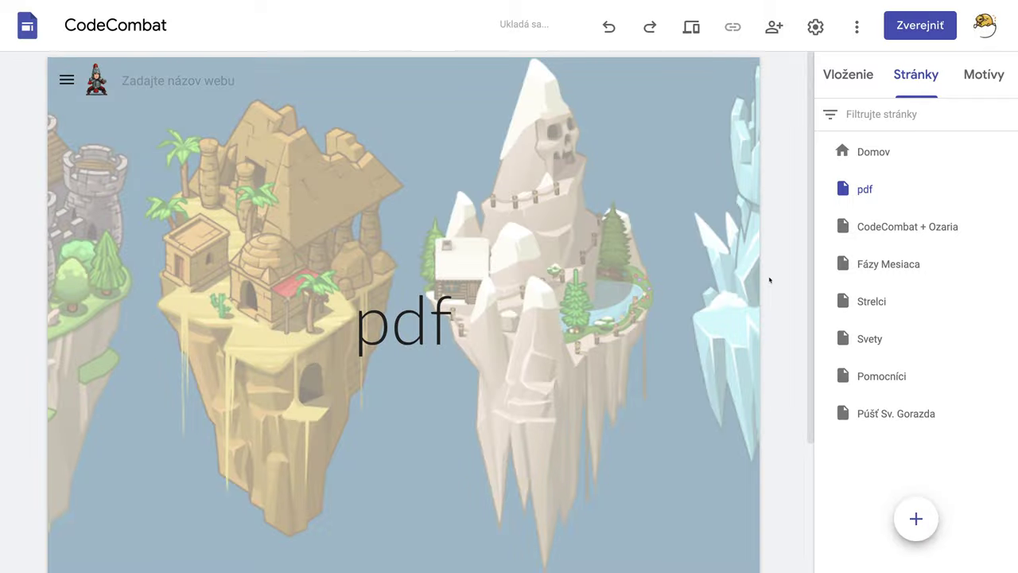
click(30, 317)
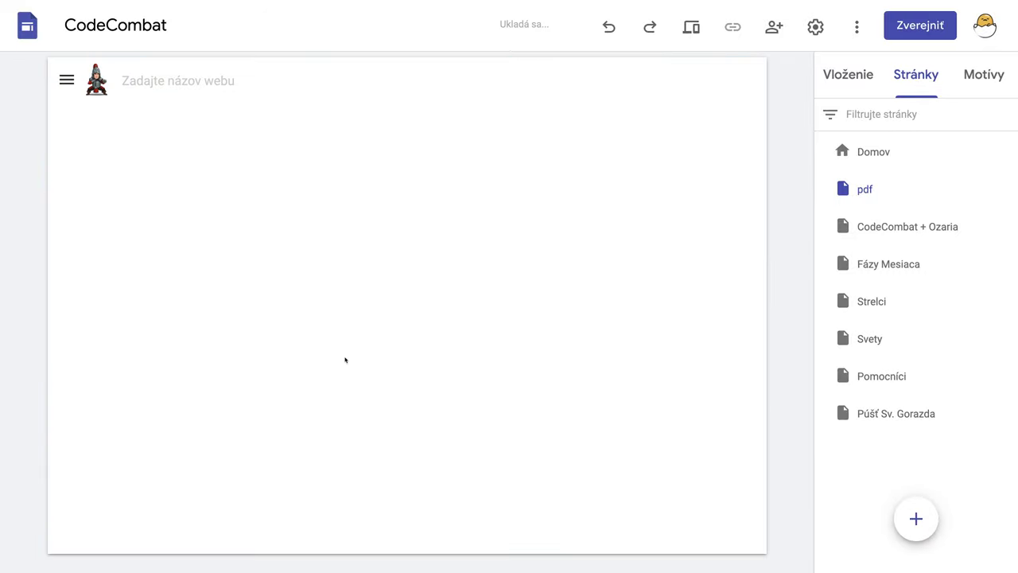
- Browse Google Drive for a file to insert into the pdf page and open the German-flag folder
click(848, 74)
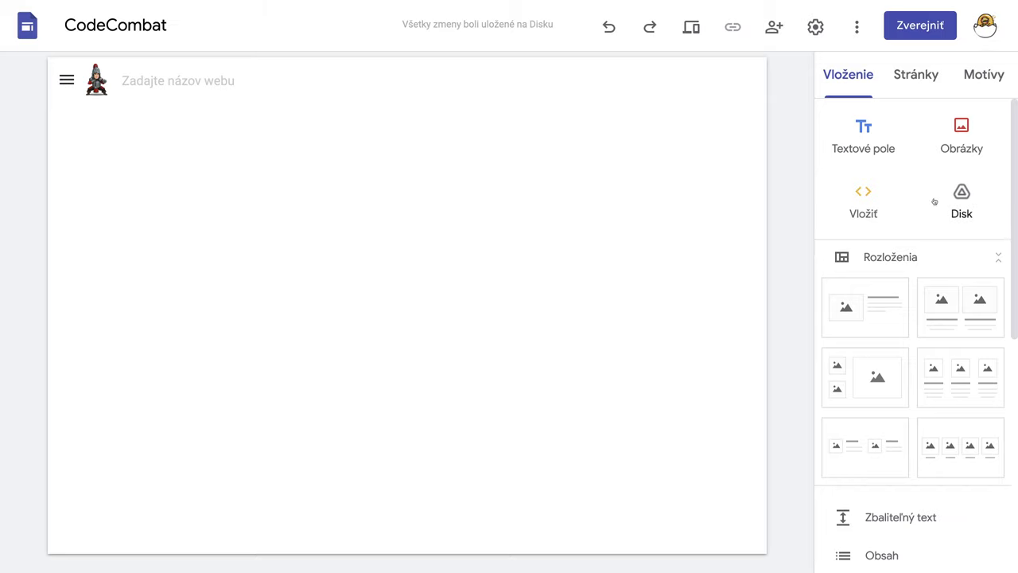
click(962, 197)
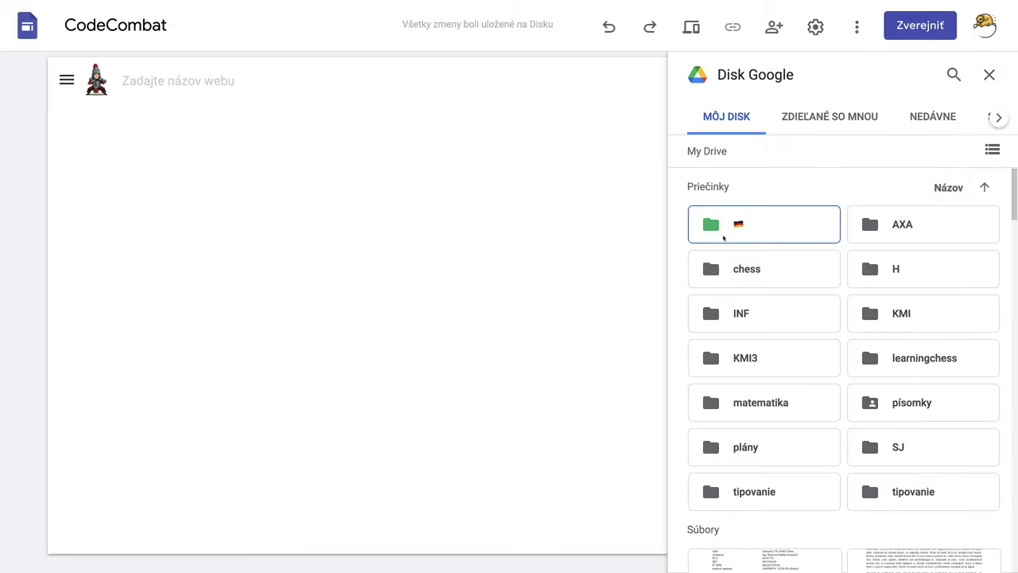
double_click(736, 229)
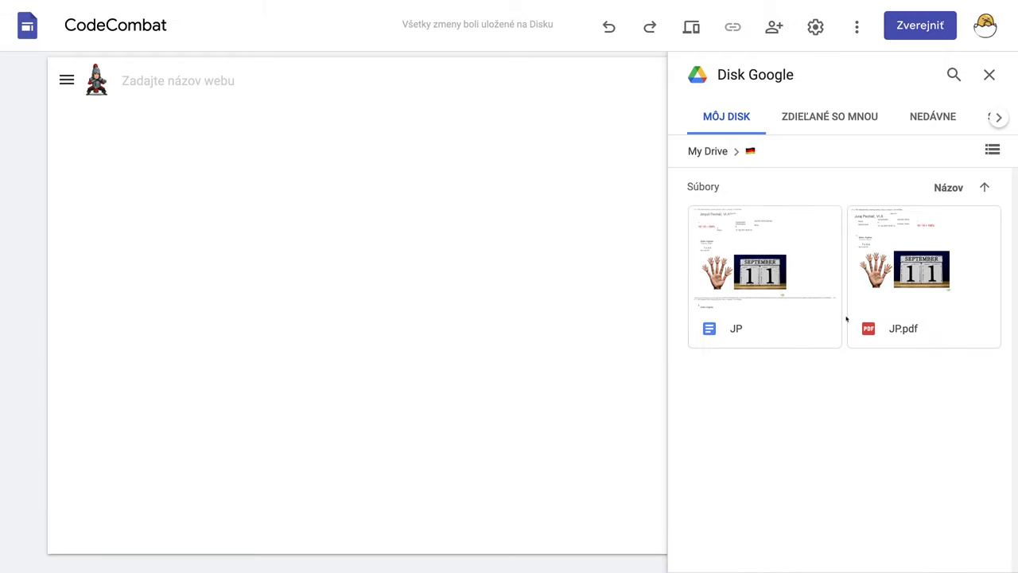
- Select only the JP Google Docs file, leaving JP.pdf unselected, and insert it into the pdf page
click(832, 273)
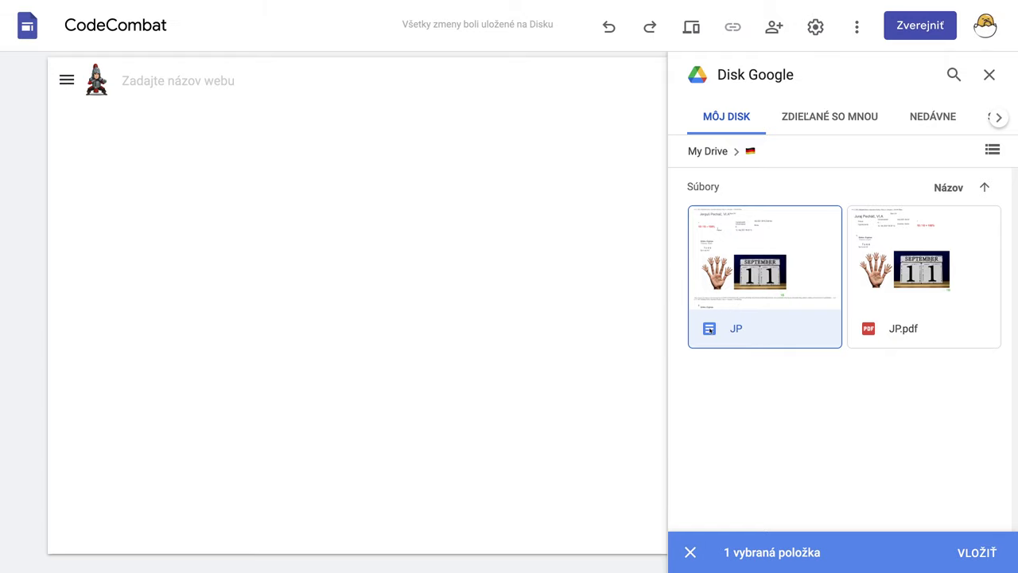
click(890, 251)
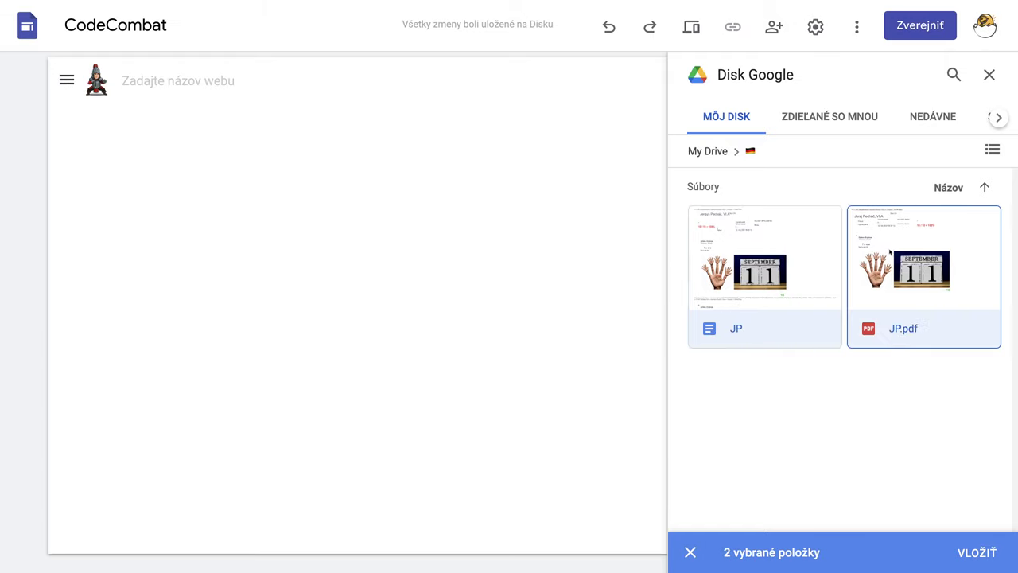
click(977, 552)
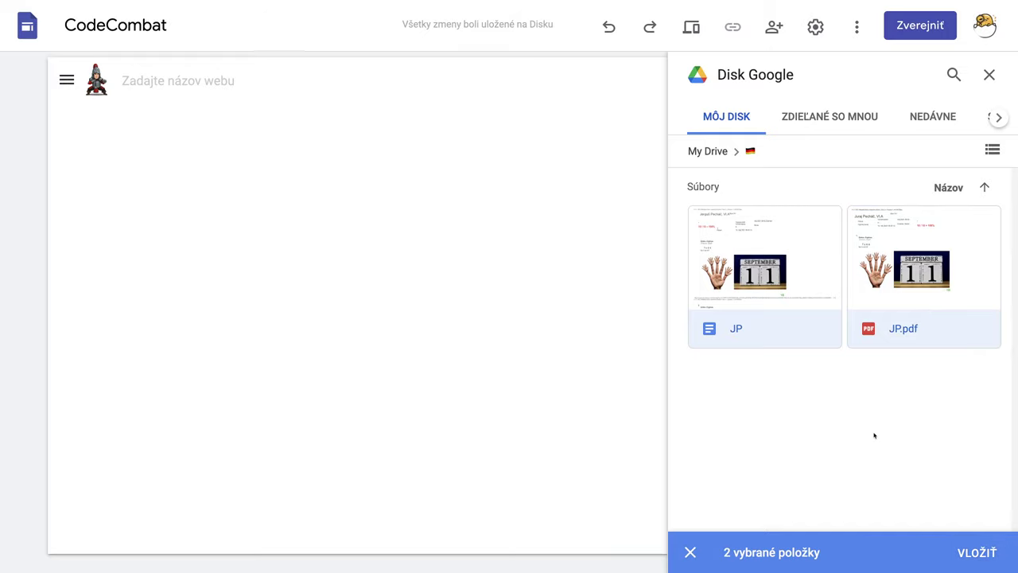
click(752, 344)
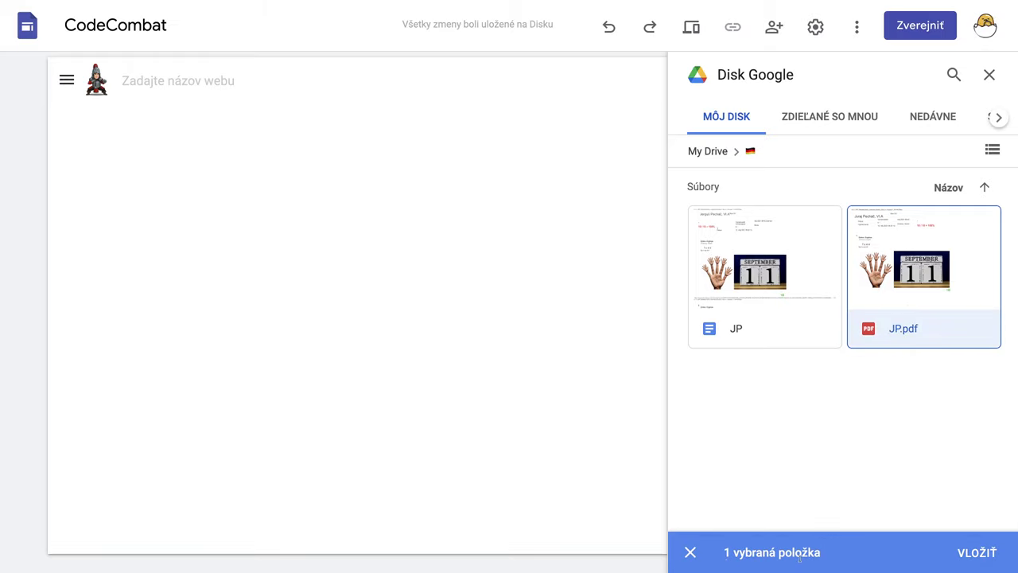
click(796, 341)
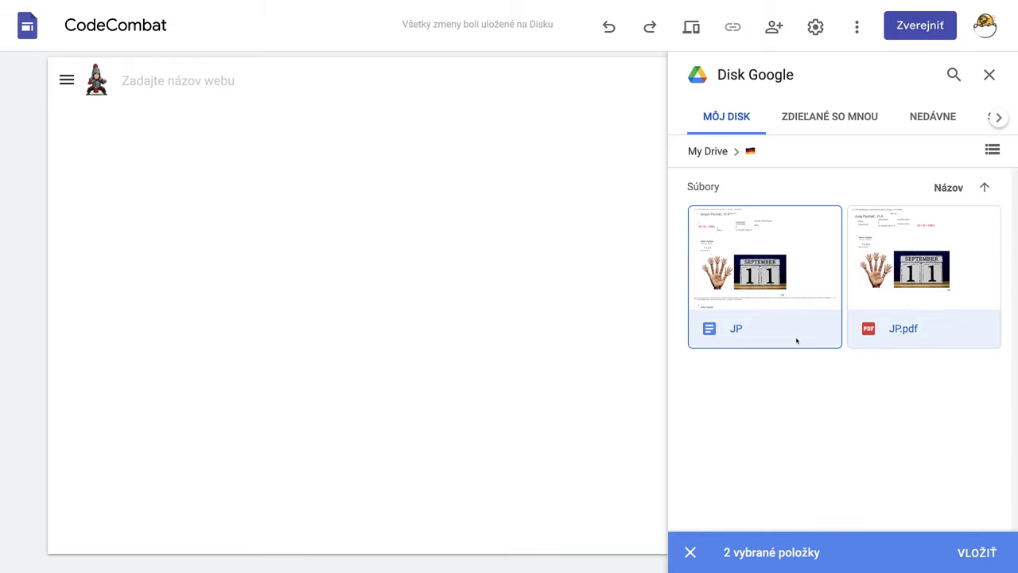
click(886, 312)
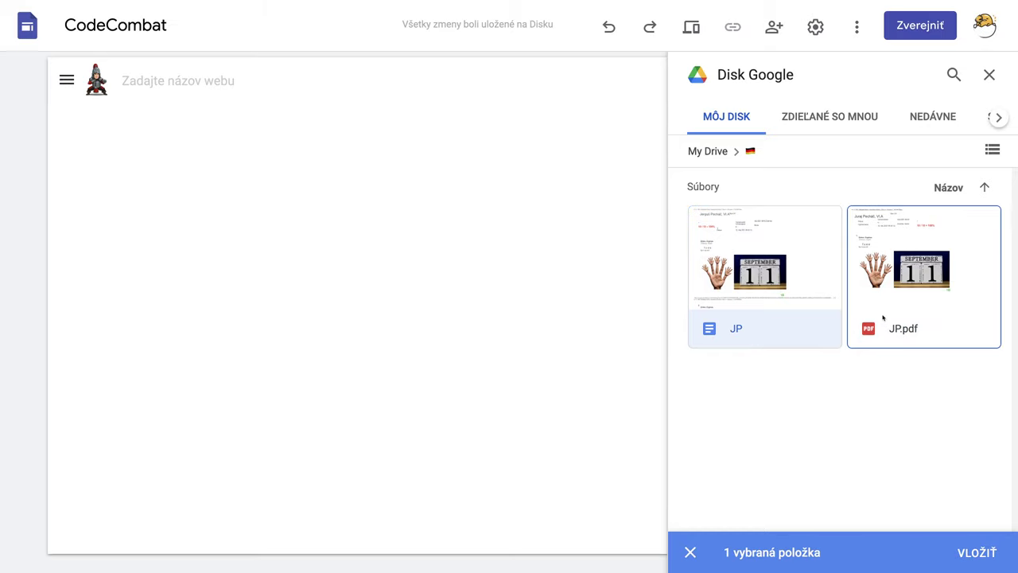
click(814, 278)
click(901, 284)
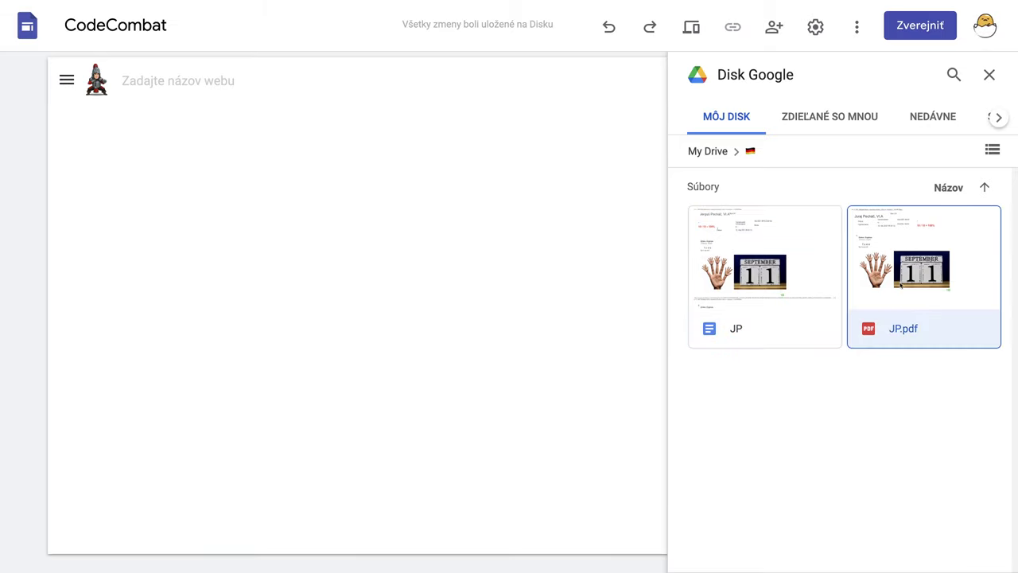
click(805, 288)
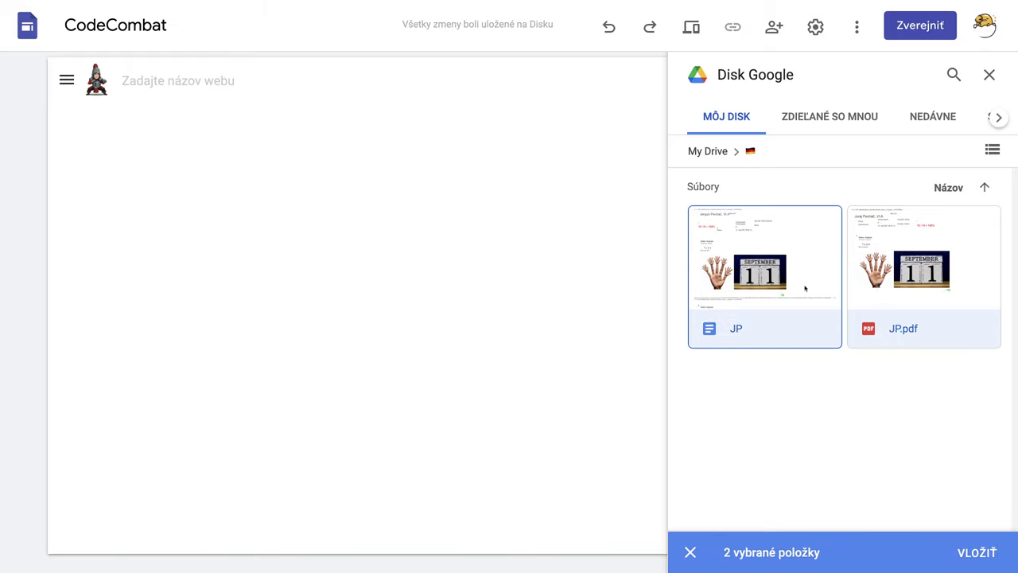
click(883, 295)
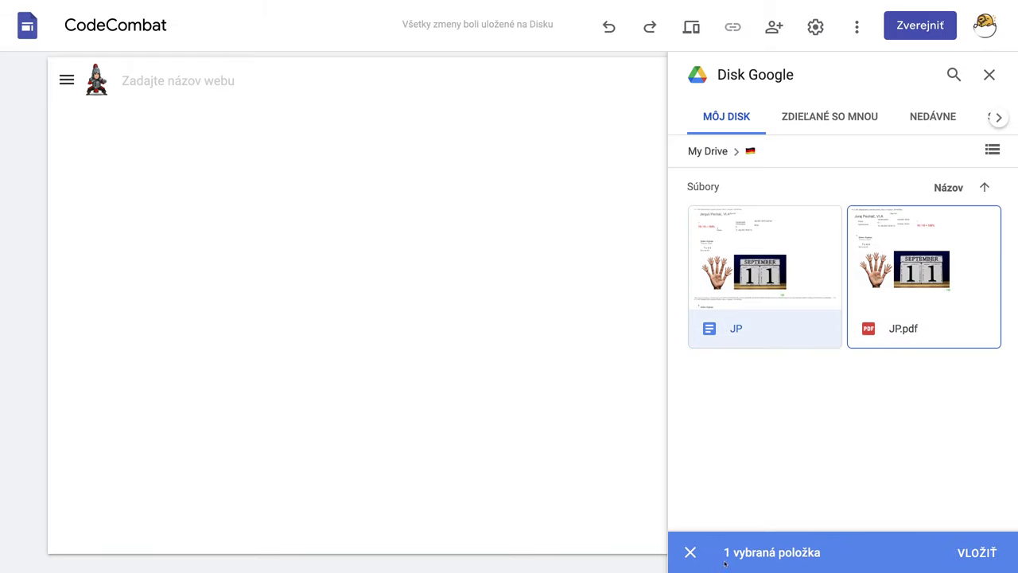
click(977, 555)
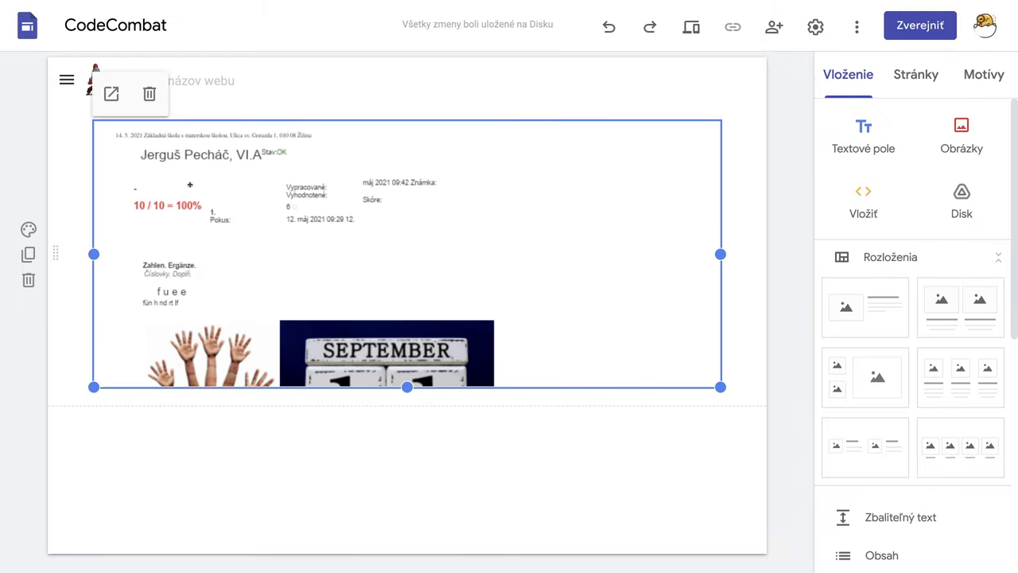
- Stretch the embedded JP document downward to show more of its first page, and try to widen it toward the page edges
drag(94, 254, 77, 253)
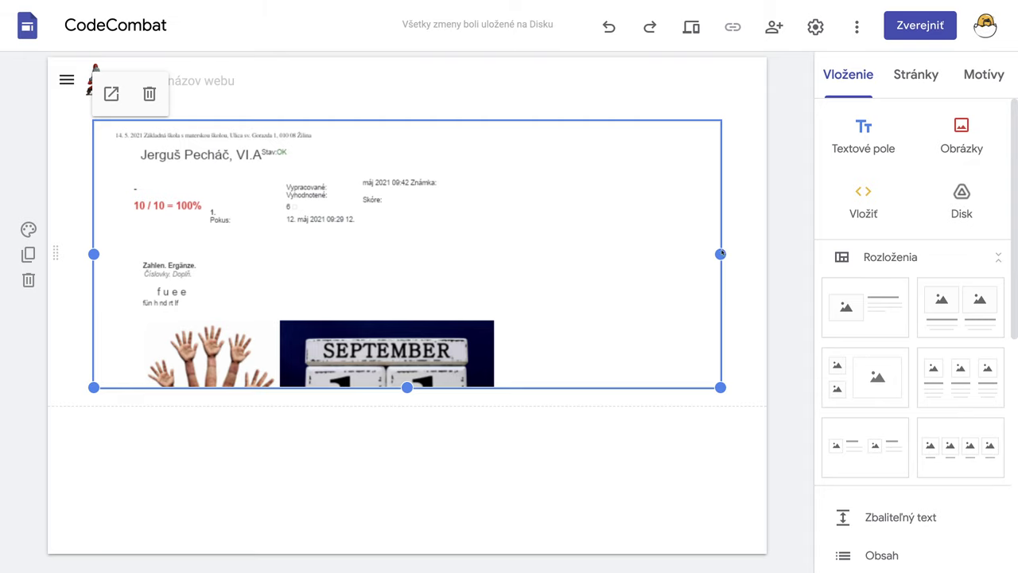
mouse_move(721, 254)
mouse_down()
mouse_move(754, 255)
mouse_move(739, 255)
mouse_up()
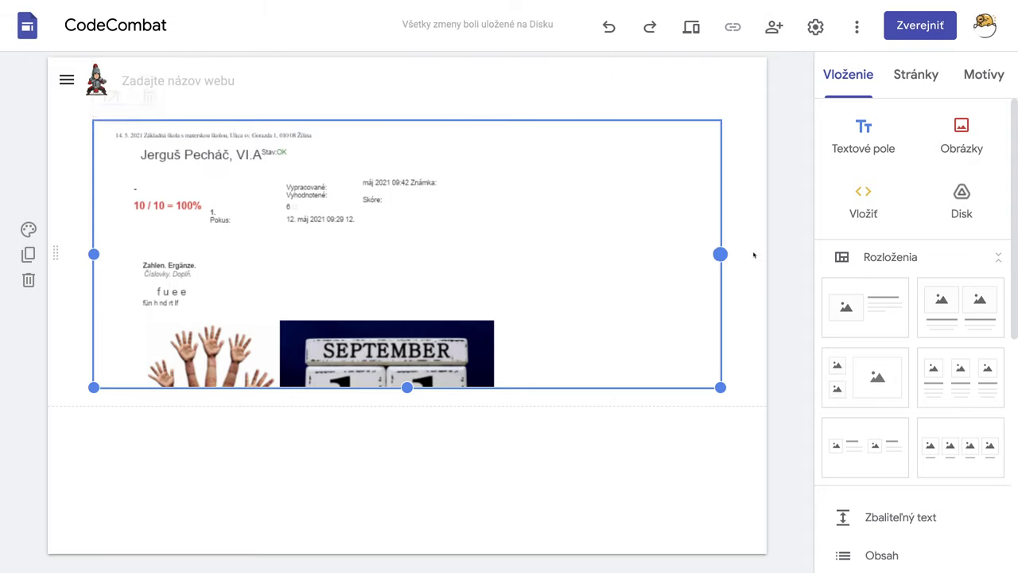
drag(720, 388, 747, 556)
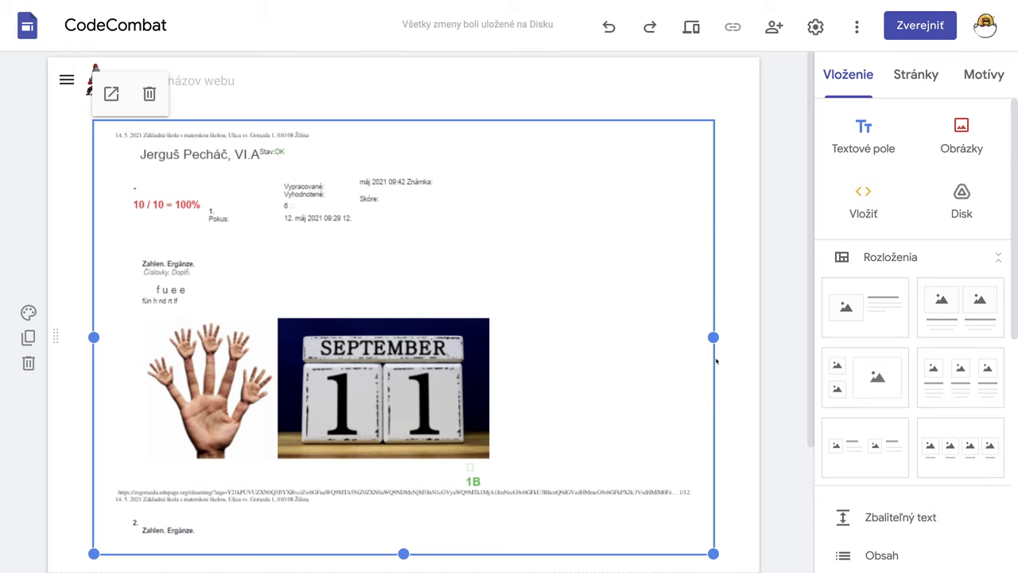
drag(713, 337, 743, 333)
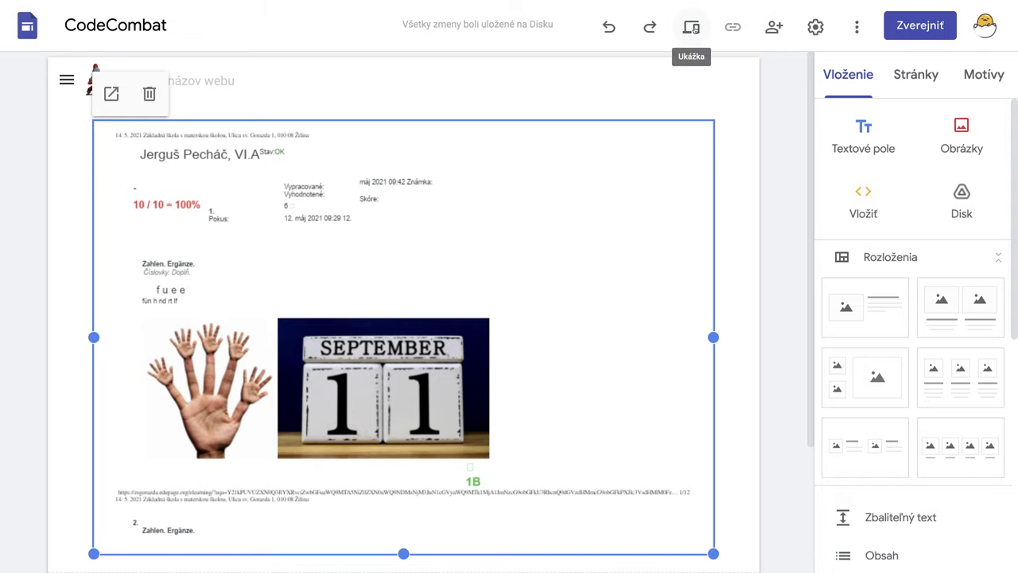
- Preview the pdf page, look through the embedded document's pages, return to its beginning and exit the preview
click(691, 29)
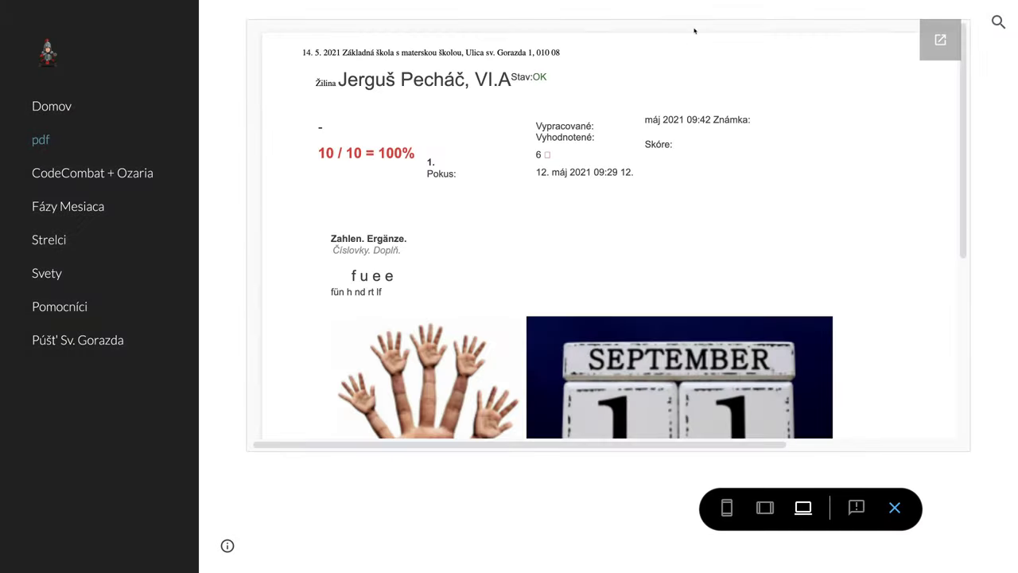
scroll(730, 368, down, 4)
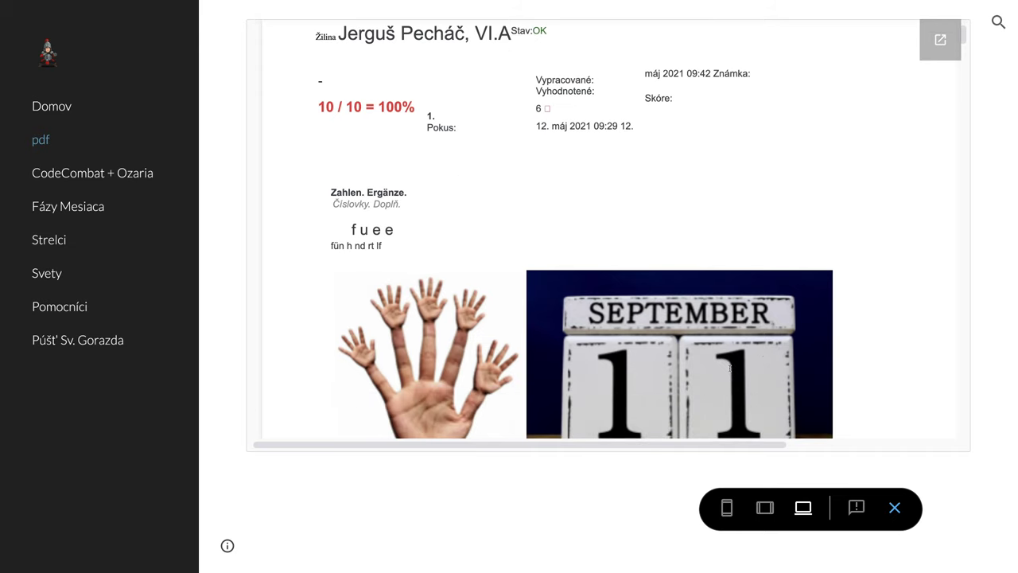
scroll(730, 369, down, 5)
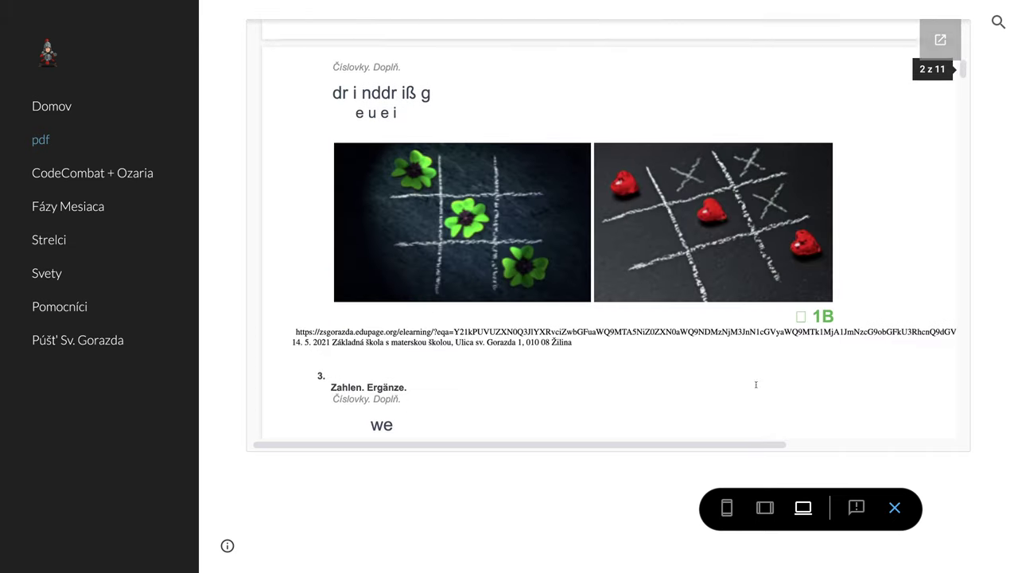
mouse_move(744, 447)
mouse_down()
mouse_move(832, 448)
mouse_move(737, 446)
mouse_up()
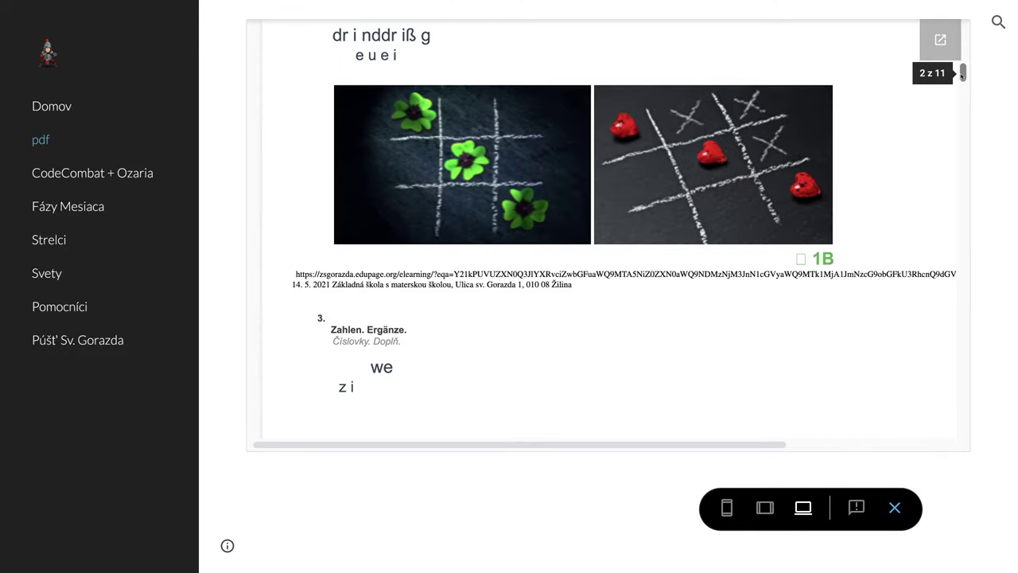
drag(963, 74, 962, 31)
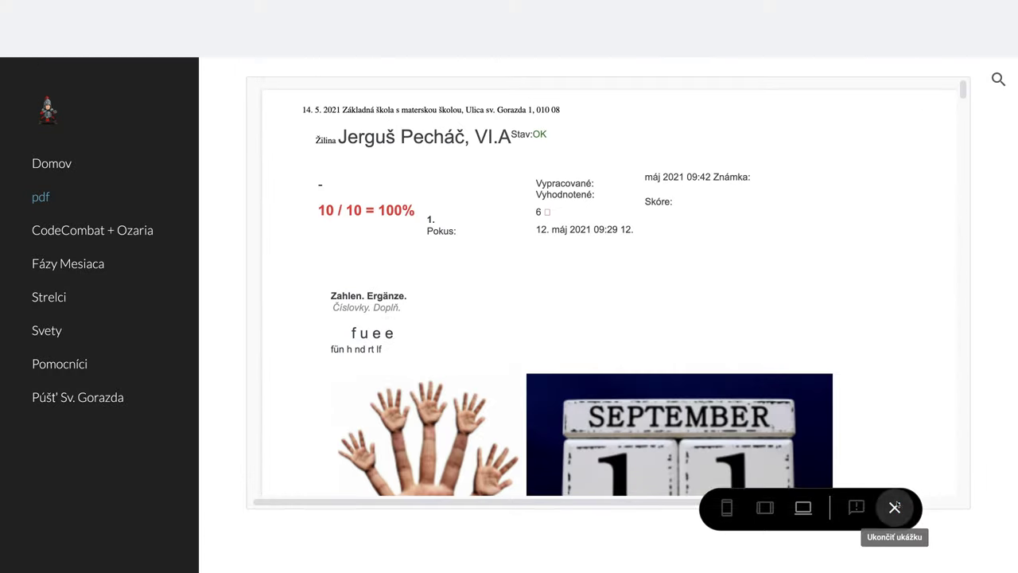
click(895, 508)
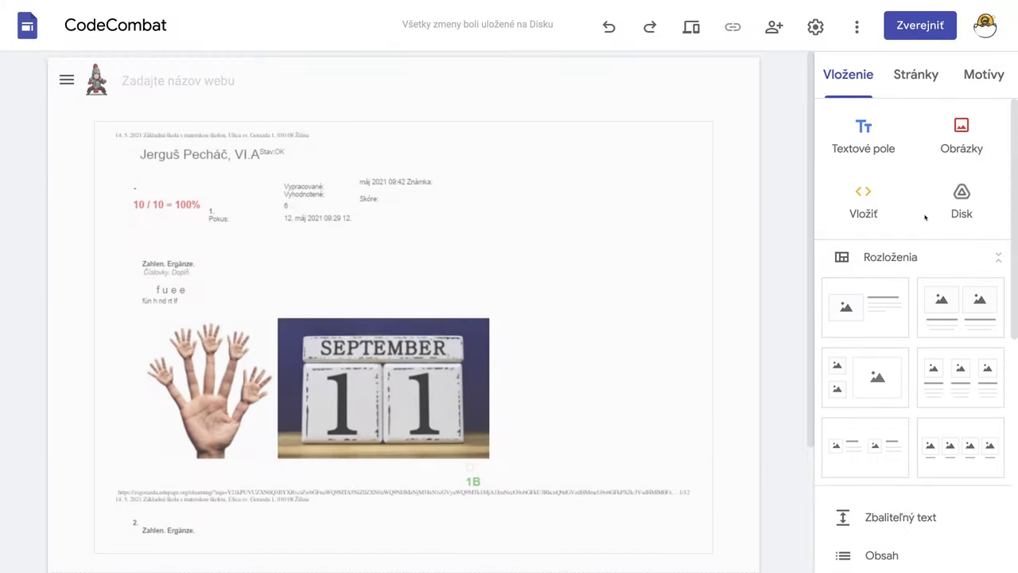
- Add a new page named HTML to the CodeCombat site and show the elements available for insertion
click(916, 78)
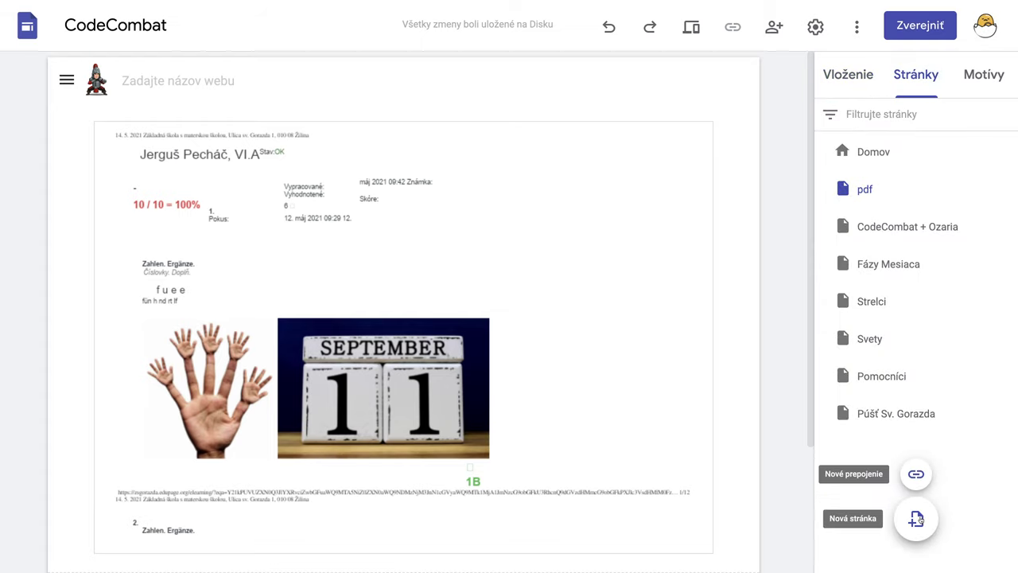
click(915, 518)
text(HTML)
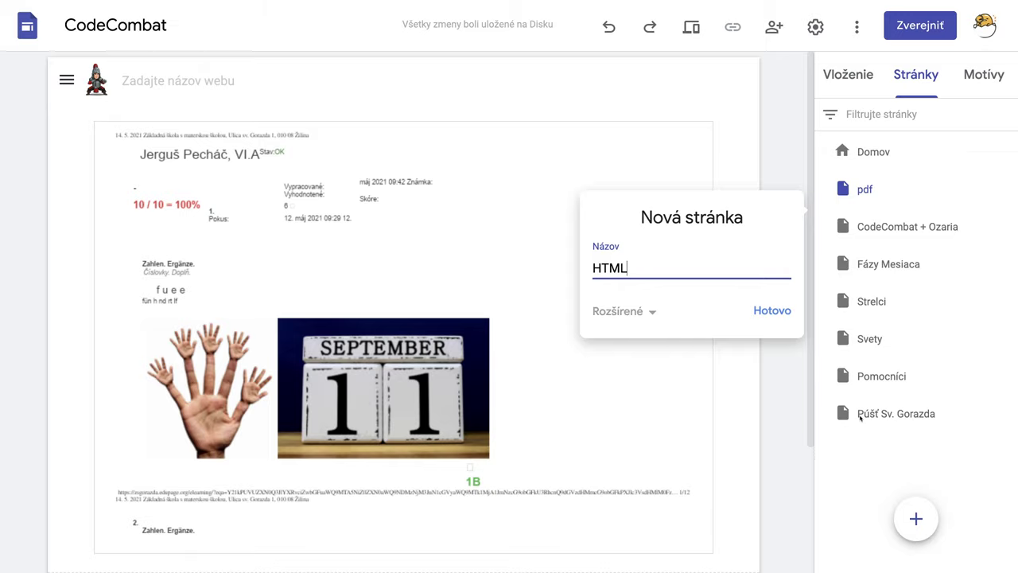
click(773, 311)
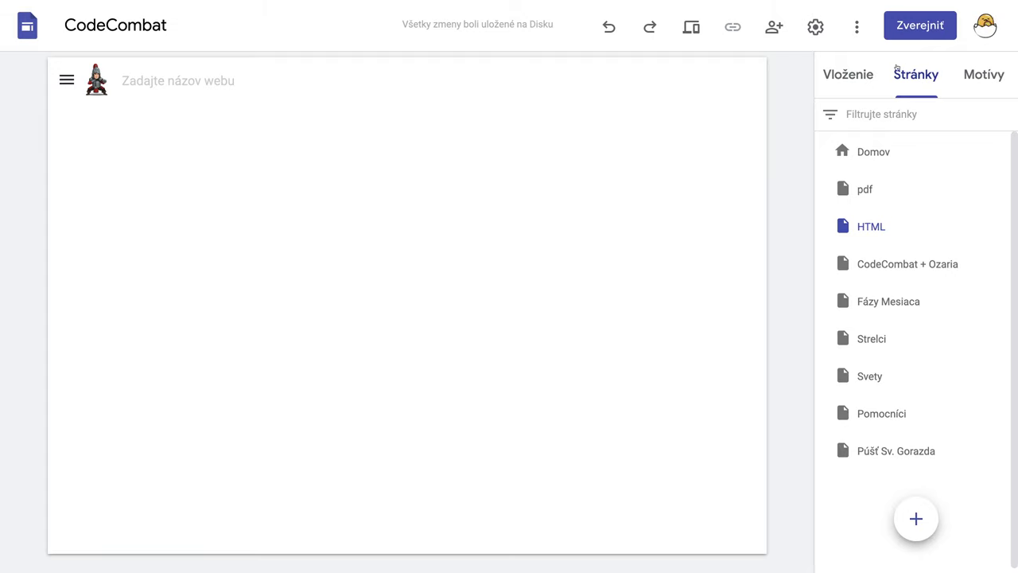
click(848, 75)
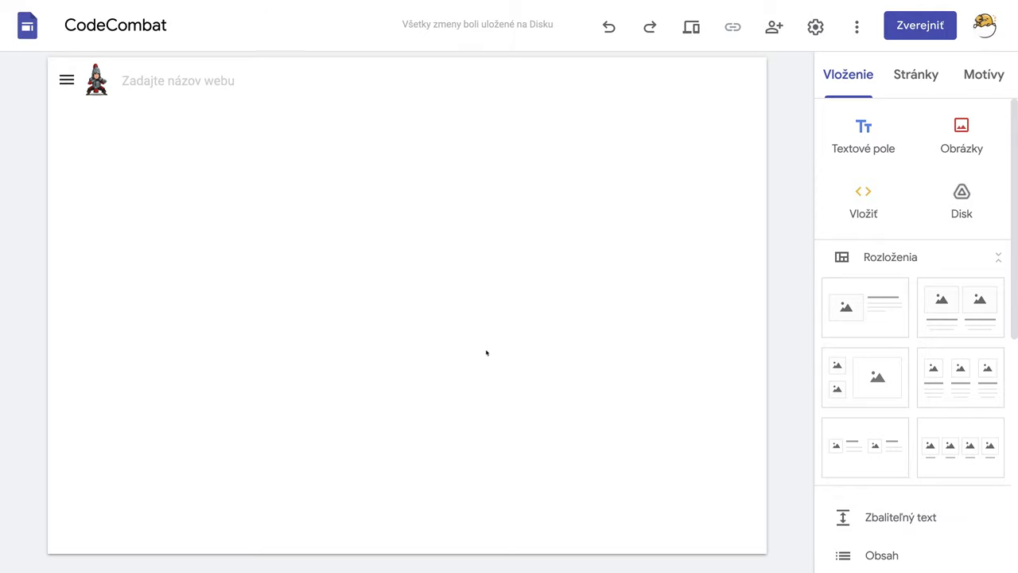
- Leave full-screen view, switch to Gmail and close the browser tab with the datum – kópia document
mouse_move(75, 2)
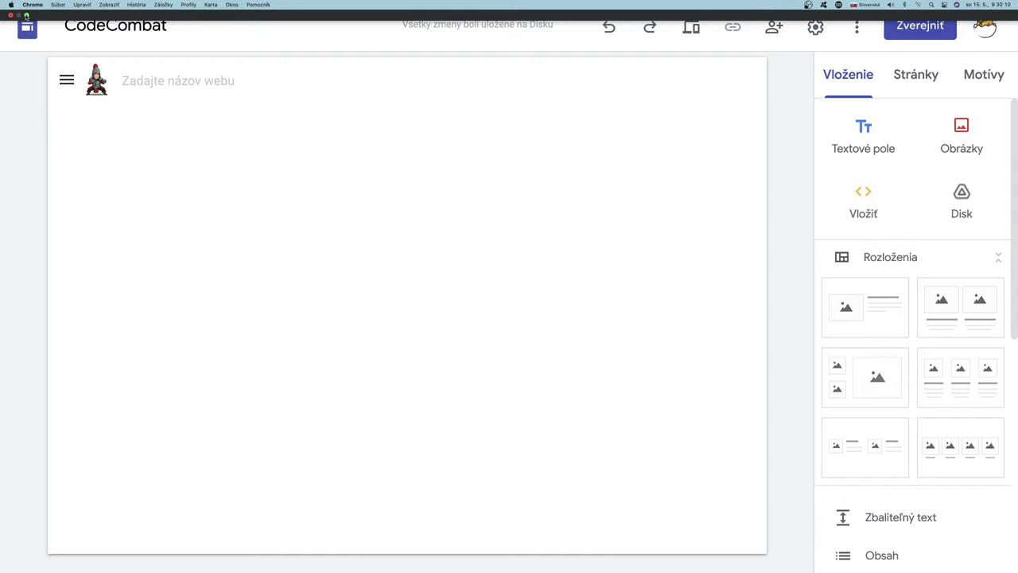
click(26, 15)
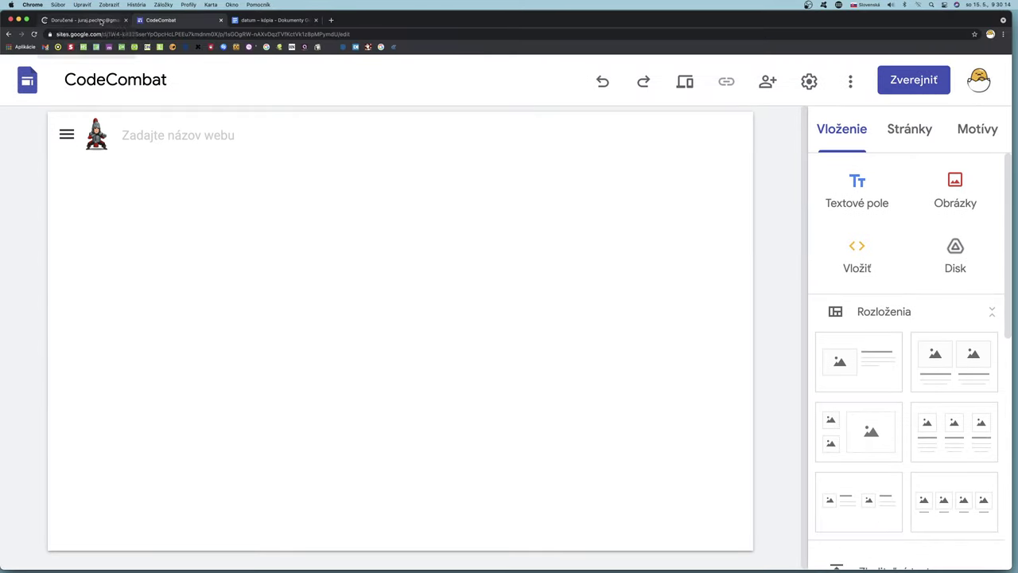
click(101, 21)
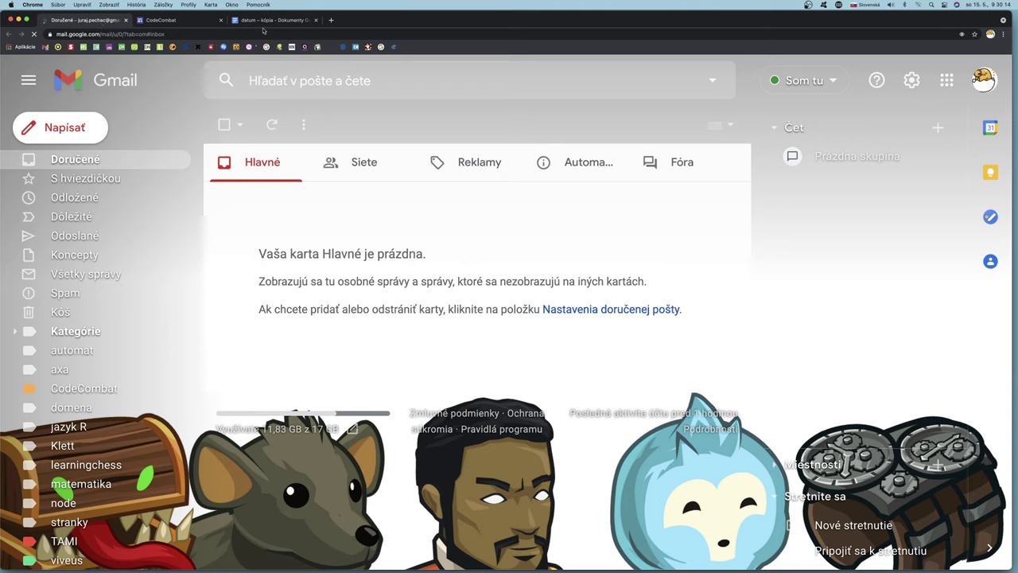
click(316, 21)
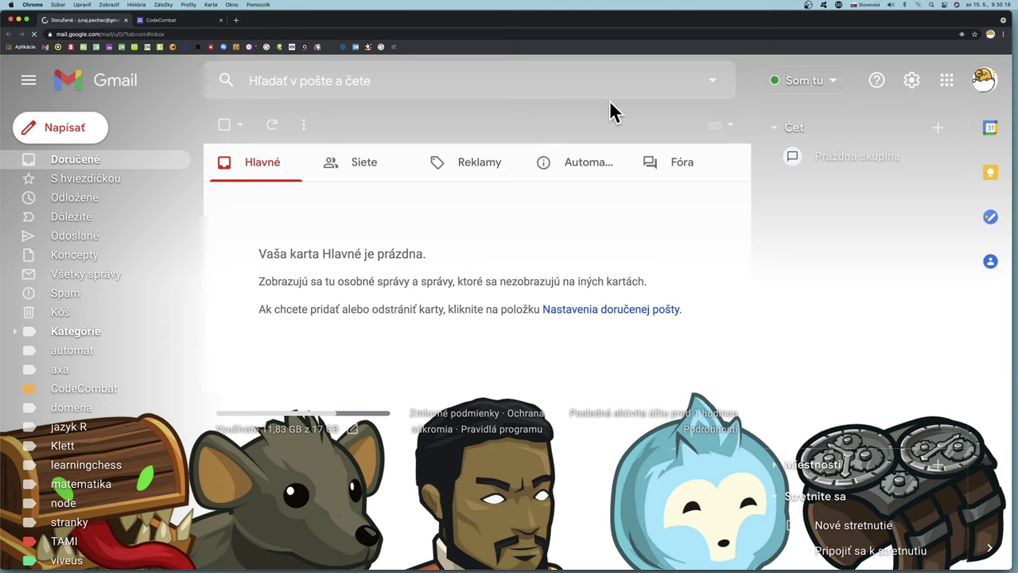
- Open Google Drive from Gmail and look through the files in My Drive
click(947, 80)
click(878, 222)
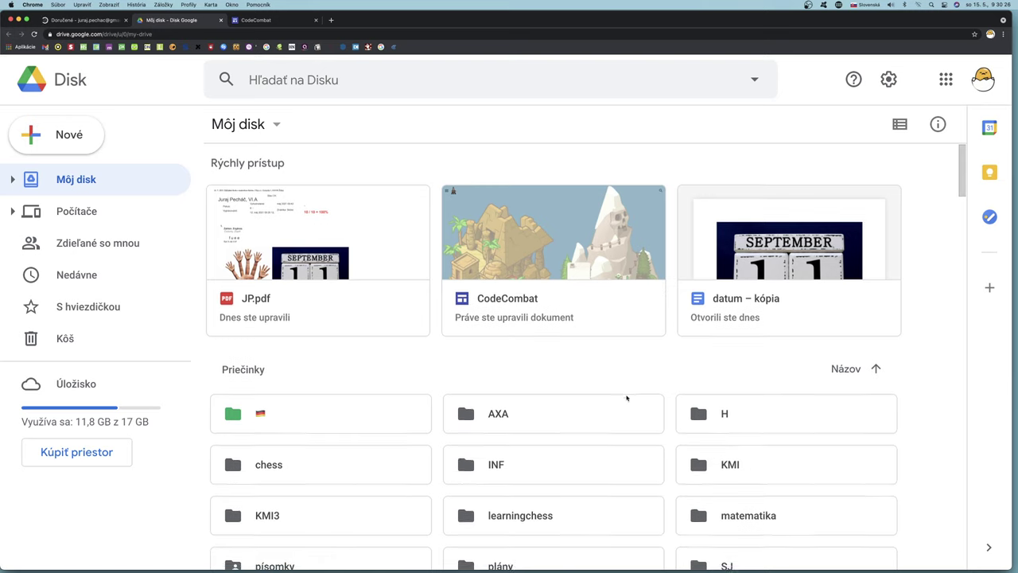
scroll(626, 397, down, 10)
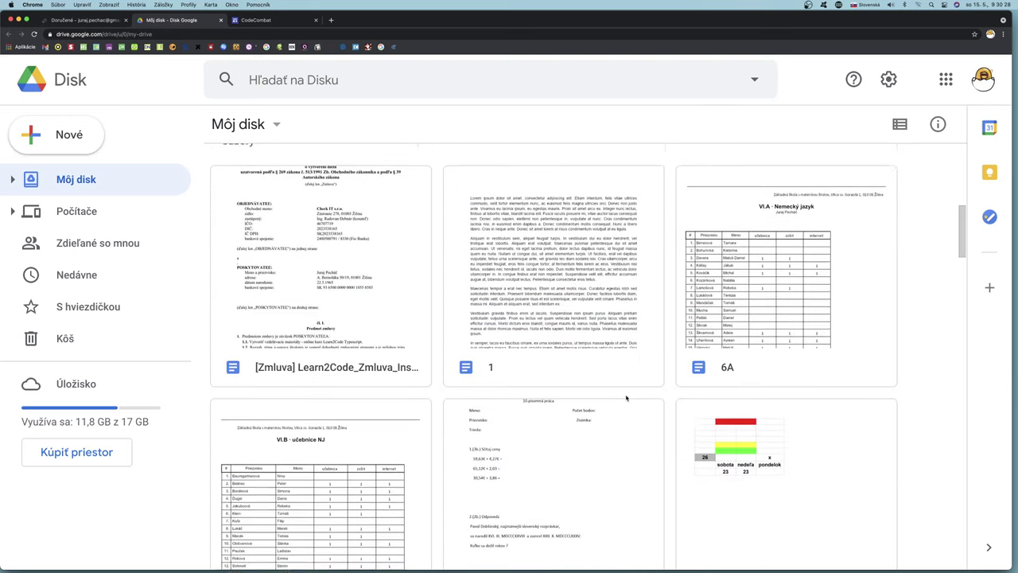
scroll(626, 397, up, 15)
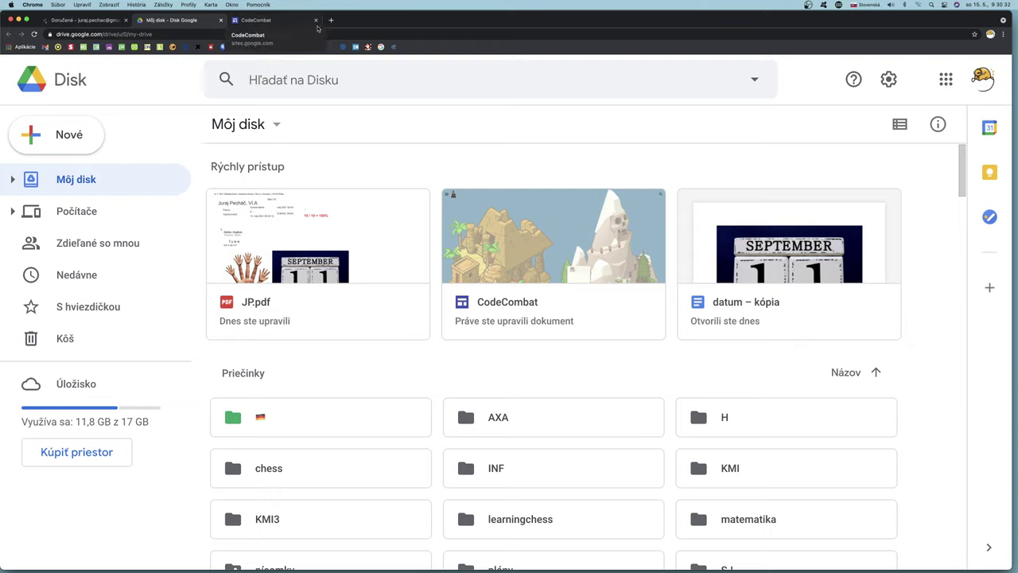
- Search Google for "ako písať znak menší", look through the spikee.wz.cz special-characters guide and return to the results
click(157, 34)
text(ako)
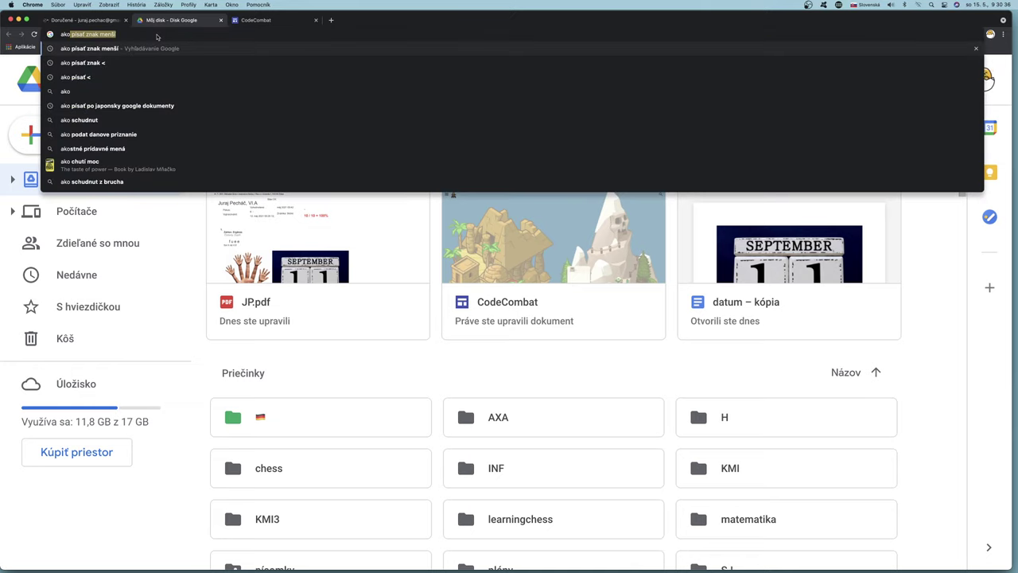
click(111, 49)
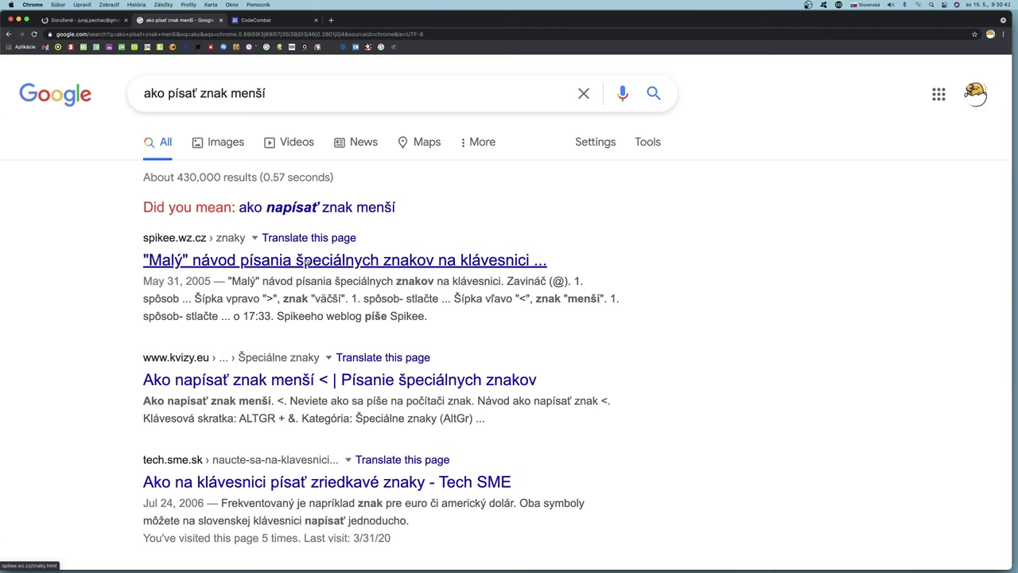
click(310, 261)
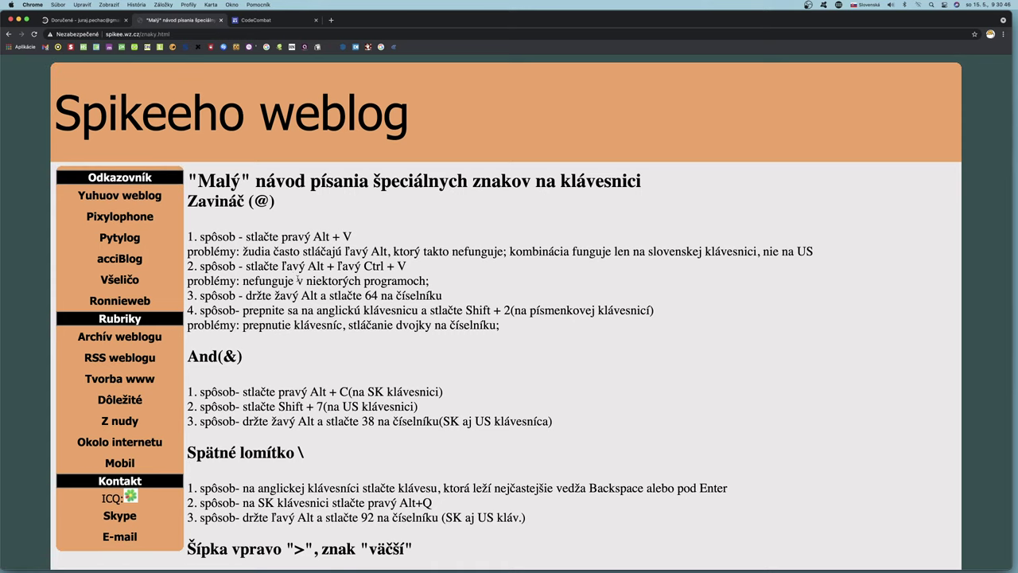
scroll(299, 280, down, 10)
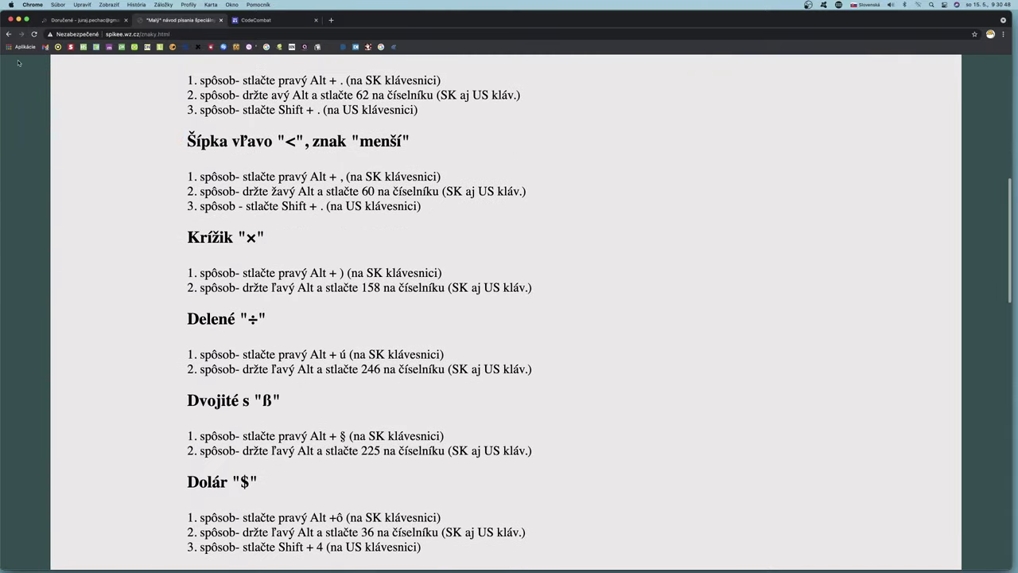
click(8, 34)
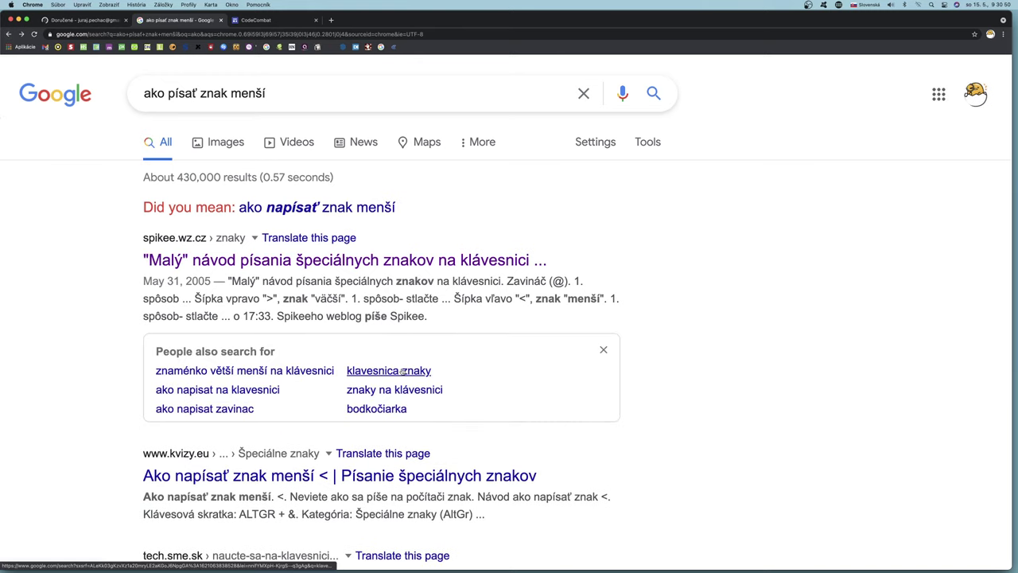
- Open the znakynaklavesnici.cz result, examine the keyboard methods for writing the < symbol, and close the browser tab
scroll(403, 371, down, 5)
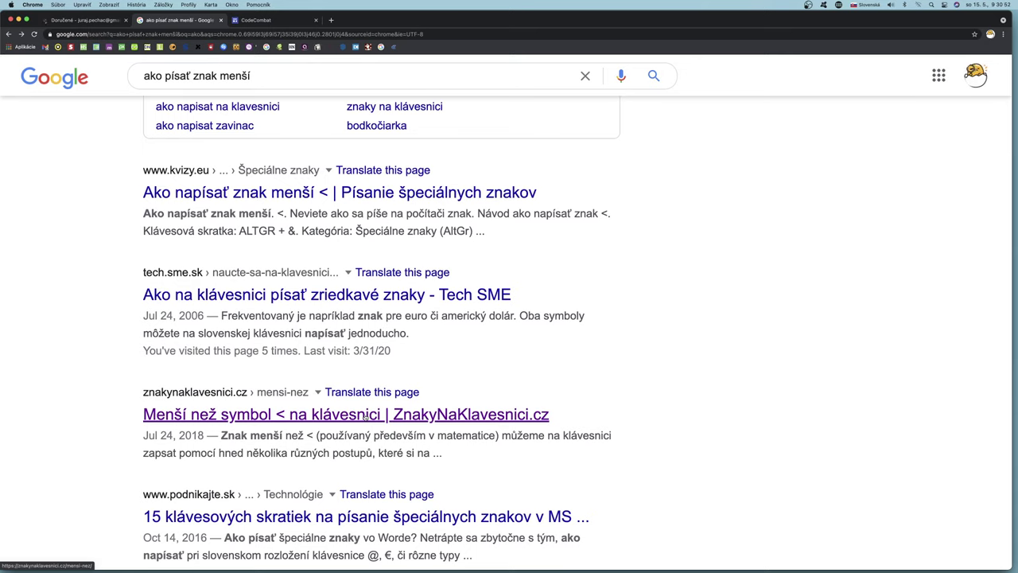
click(365, 414)
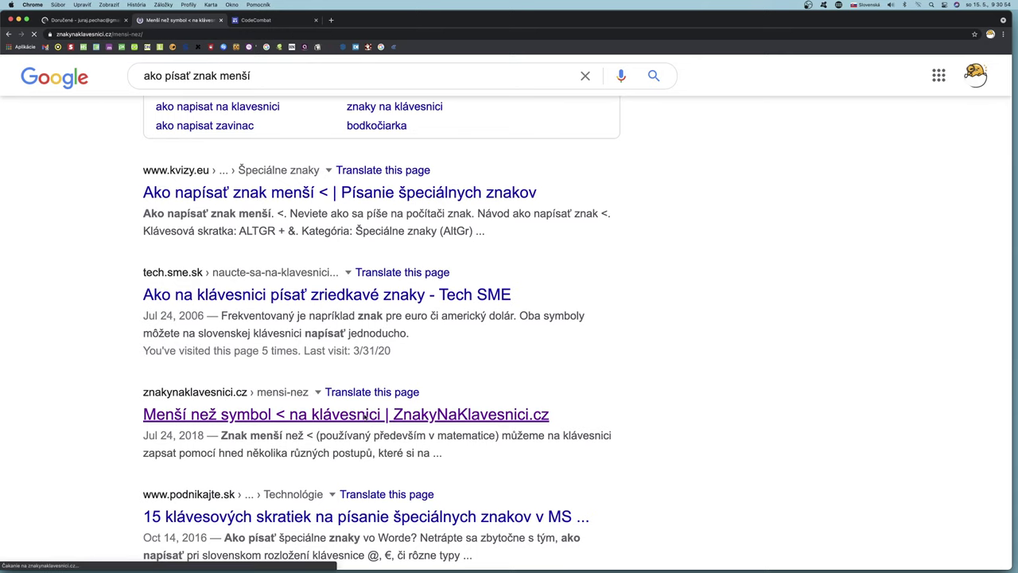
scroll(552, 413, down, 6)
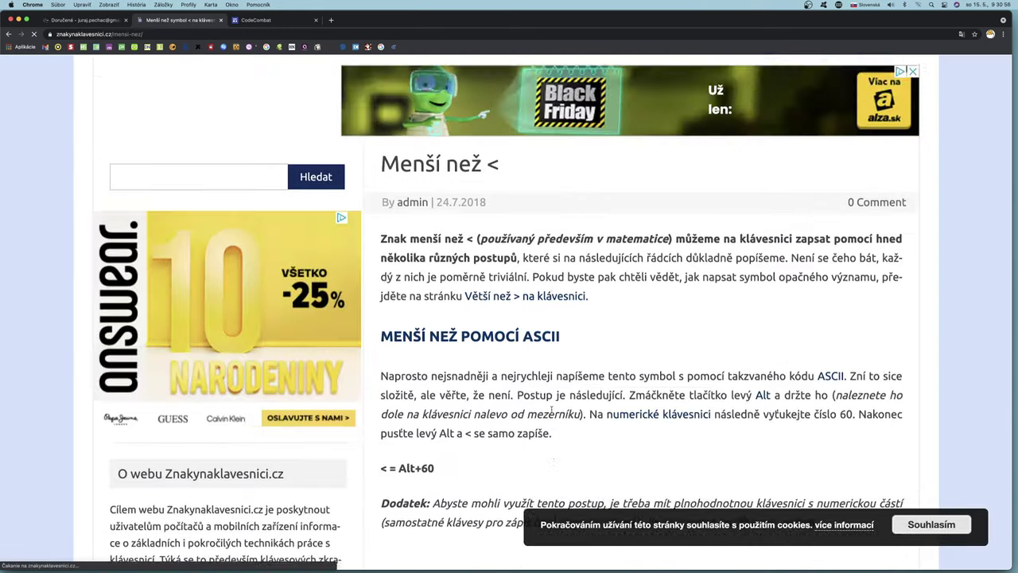
scroll(552, 411, down, 6)
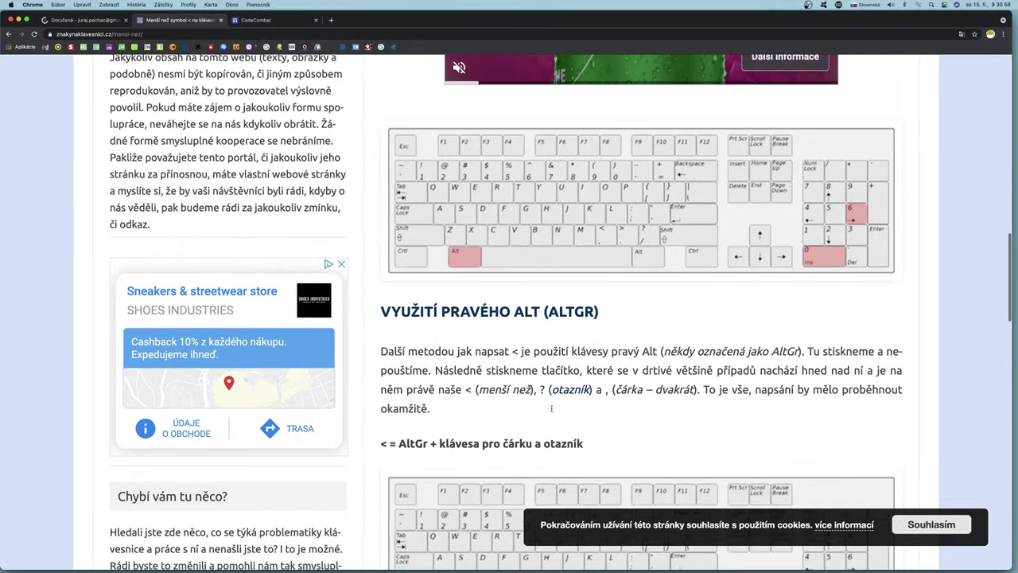
scroll(552, 410, down, 2)
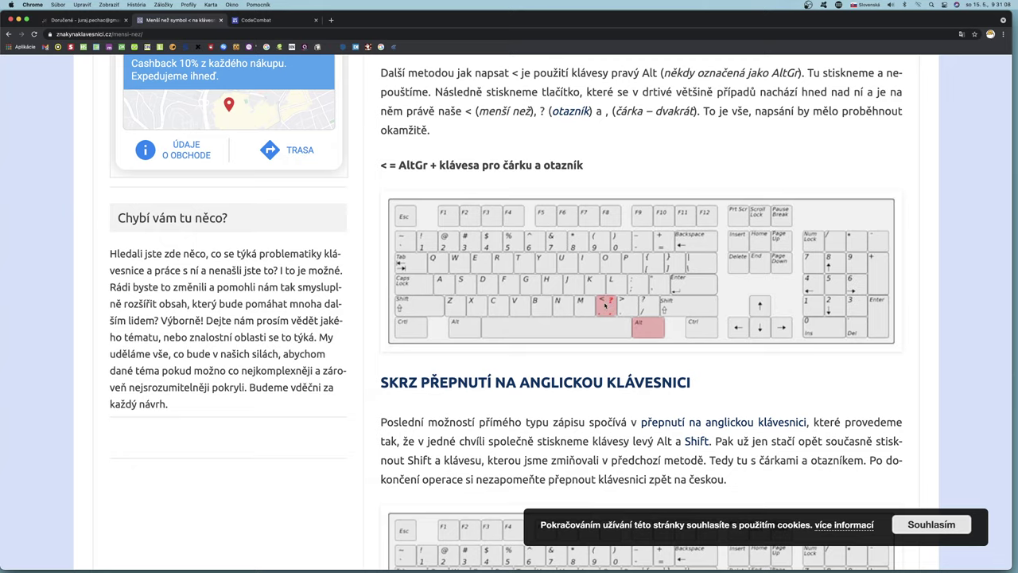
click(221, 20)
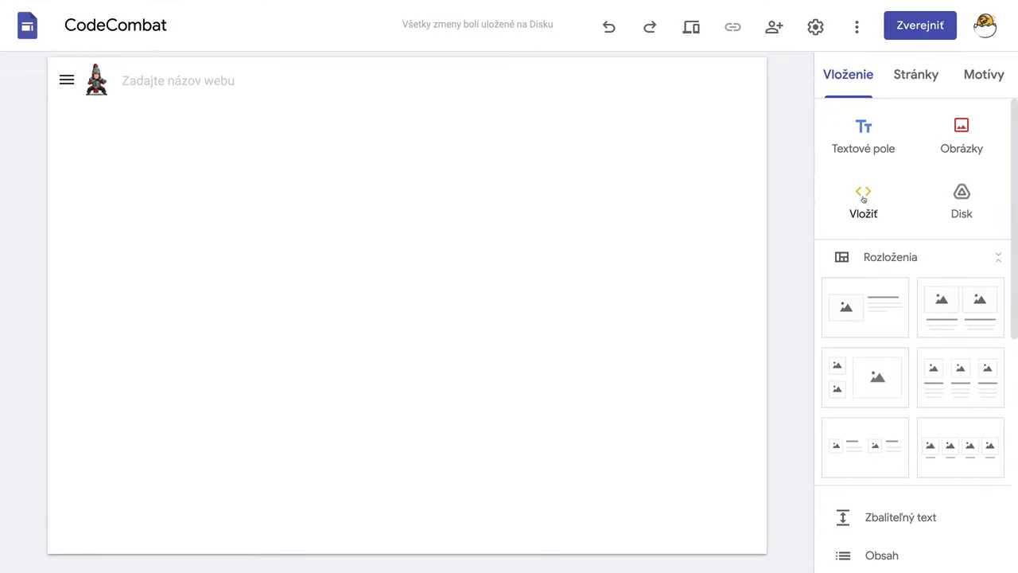
- Start a code embed on the CodeCombat HTML page and enter <h1>Otváranie</h1> as its code
click(863, 200)
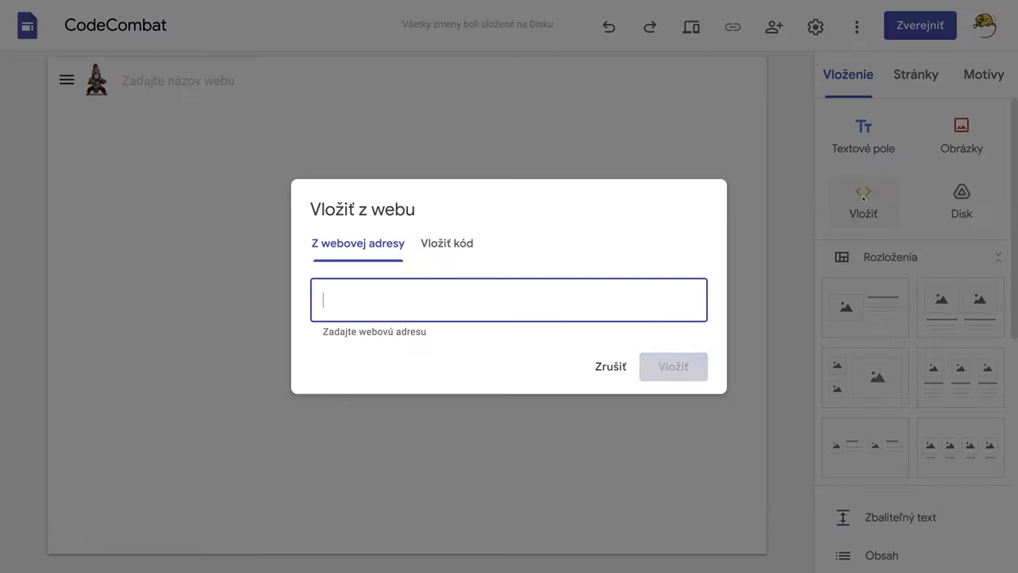
click(437, 247)
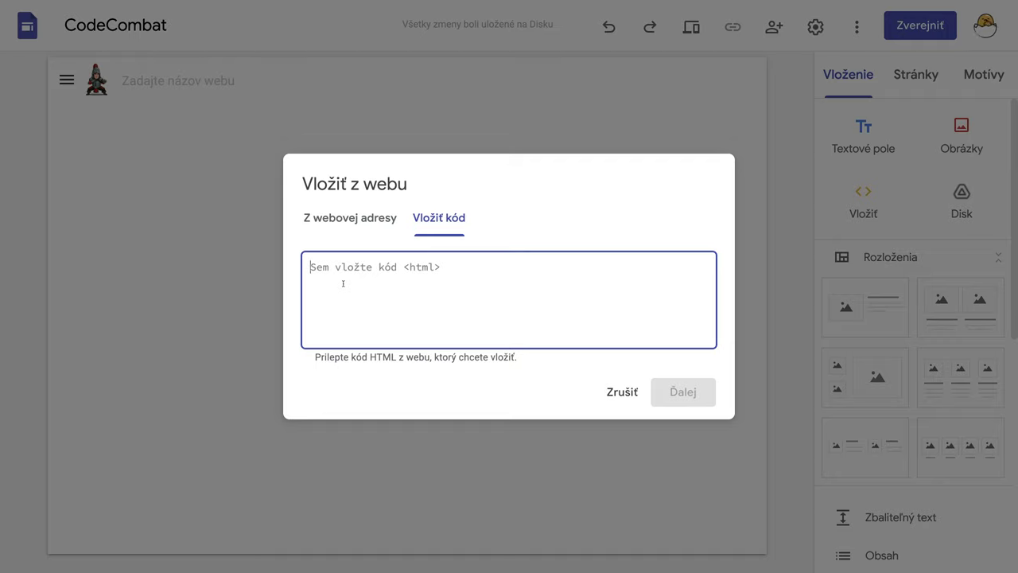
text(<h)
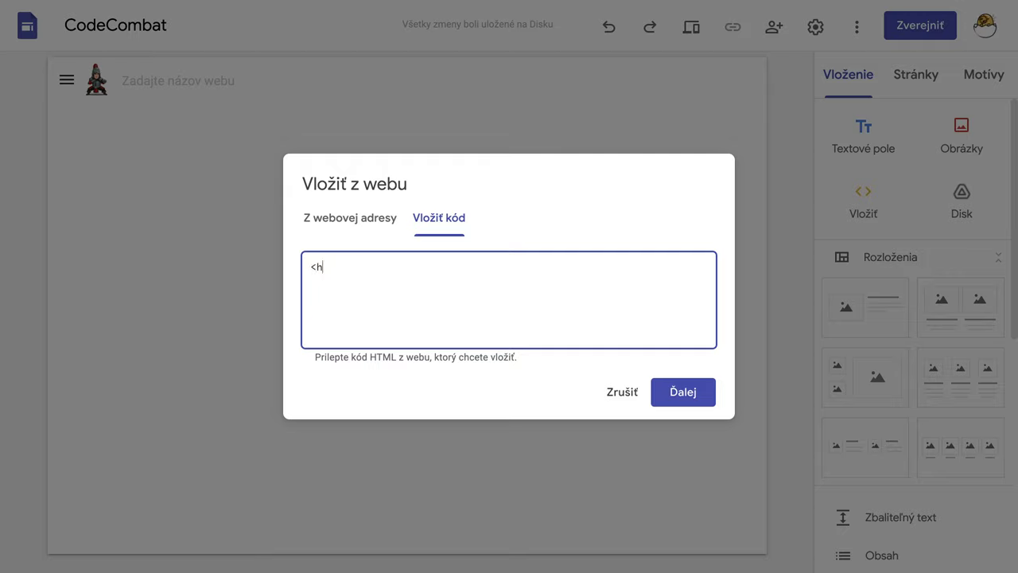
text(1>Otváranie)
text(</>)
key(Left)
text(h1)
- Put the heading's opening tag, indented text and closing tag on separate lines, and insert the embed into the page
drag(310, 268, 335, 267)
click(393, 268)
key(Return)
click(335, 268)
key(Return)
key(Tab)
key(shift+Tab)
key(Tab)
key(shift+Tab)
click(677, 398)
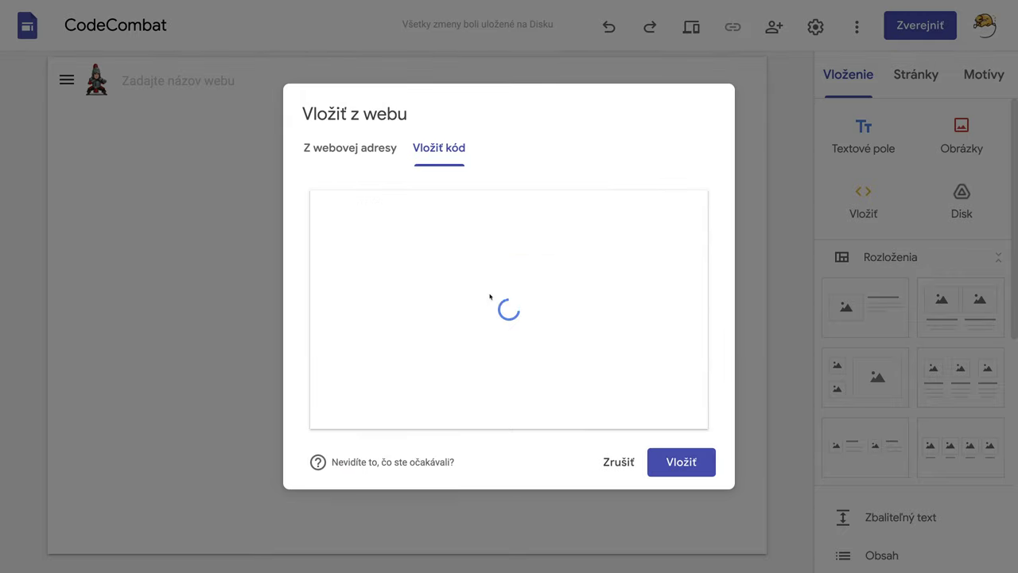
click(681, 462)
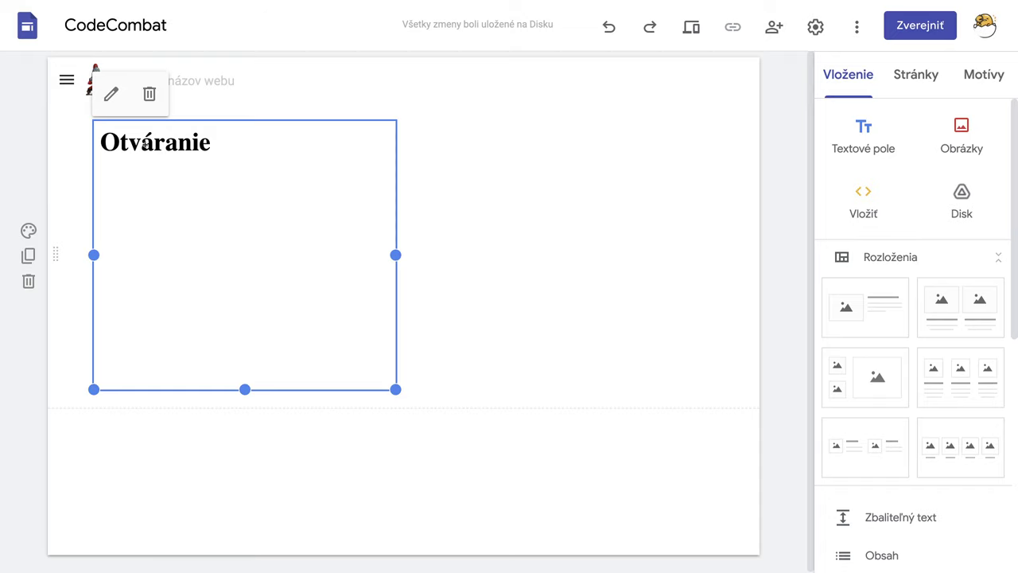
- Edit the embed's code and add doc.new, slides.new and sheets.new on separate lines below the heading
click(110, 95)
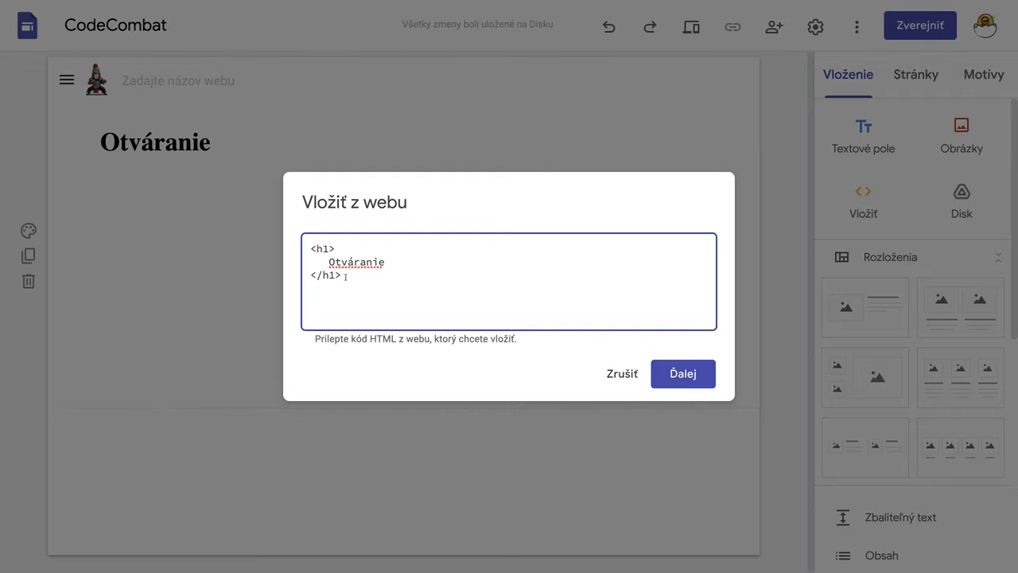
key(Return)
text(doc.new)
key(Return)
text(slides.new)
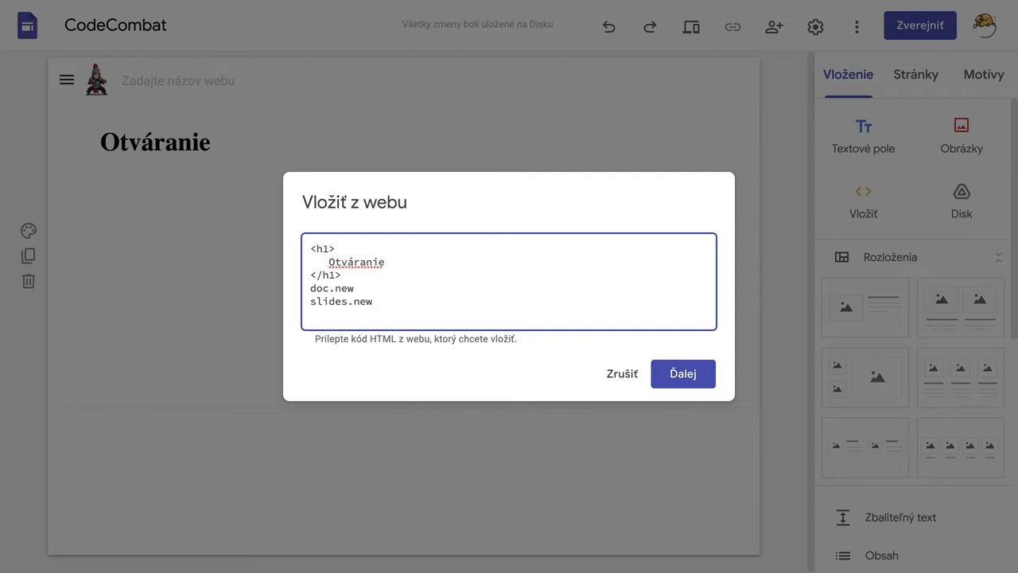
key(Return)
text(sheets.new)
key(Return)
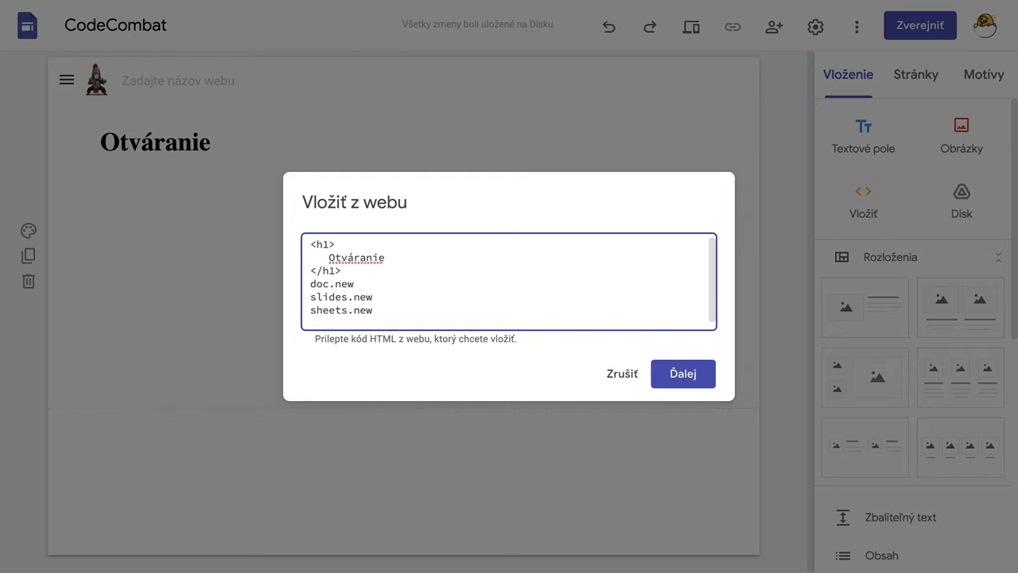
- Add forms.new and sites.new as further lines of the code, preview the result and save the embed
text(forms.new)
key(Return)
text(site)
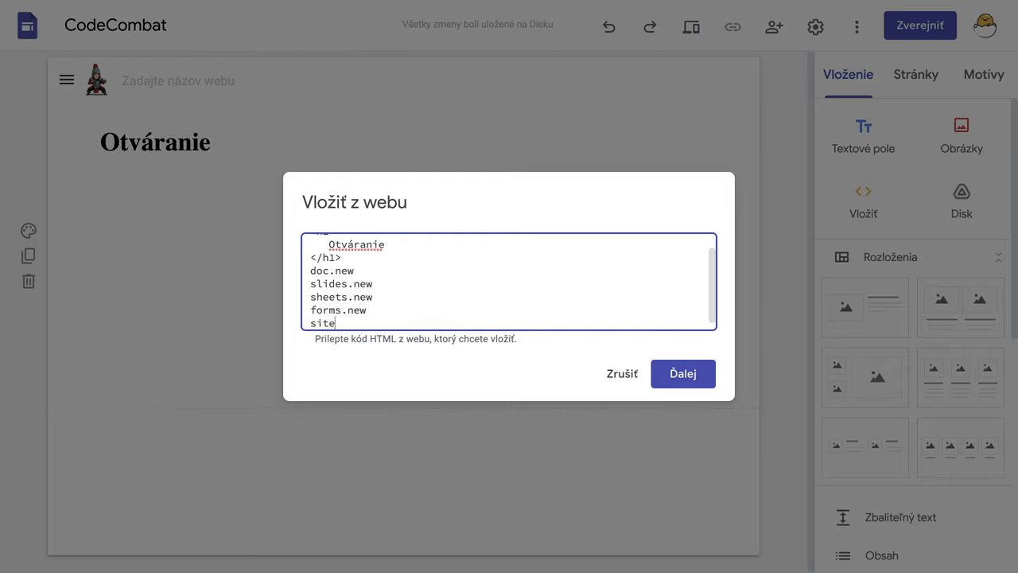
text(s.new)
click(680, 374)
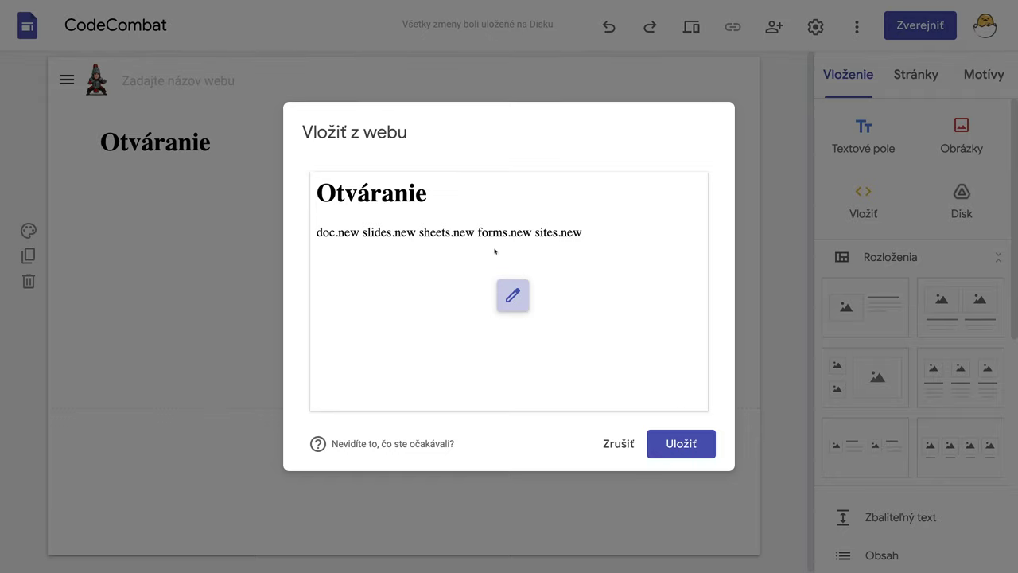
click(686, 444)
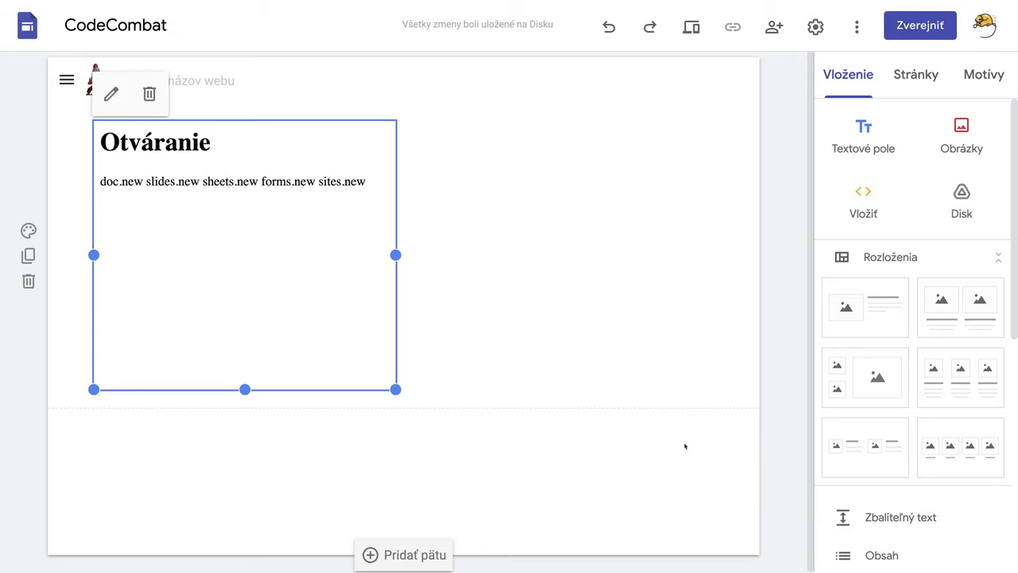
- Reopen the embed's code and add a <br> line break after doc.new
click(112, 93)
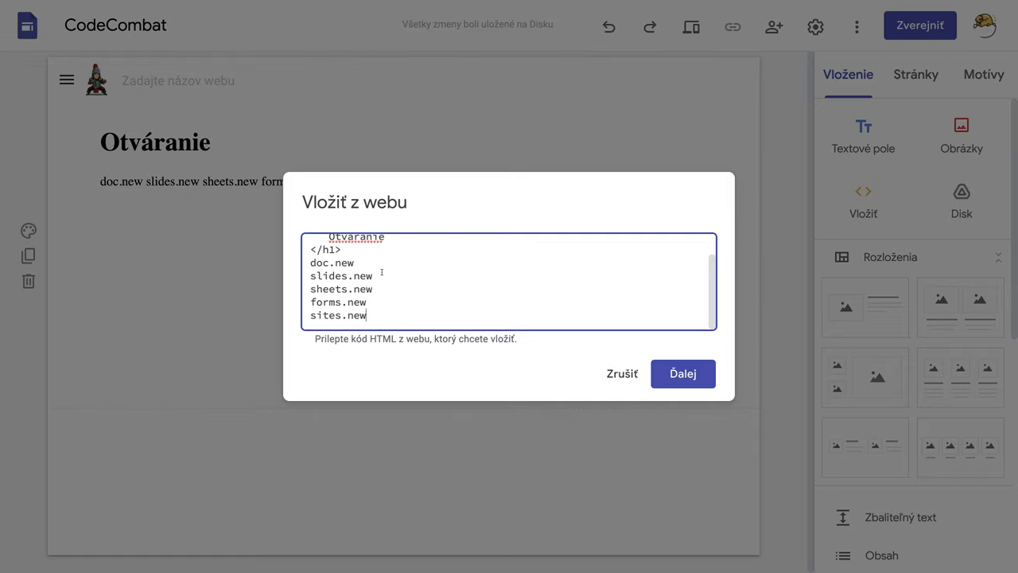
click(360, 264)
text(<br>)
- Change the Otváranie heading's opening and closing tags to h3 and preview the embed
scroll(438, 298, up, 1)
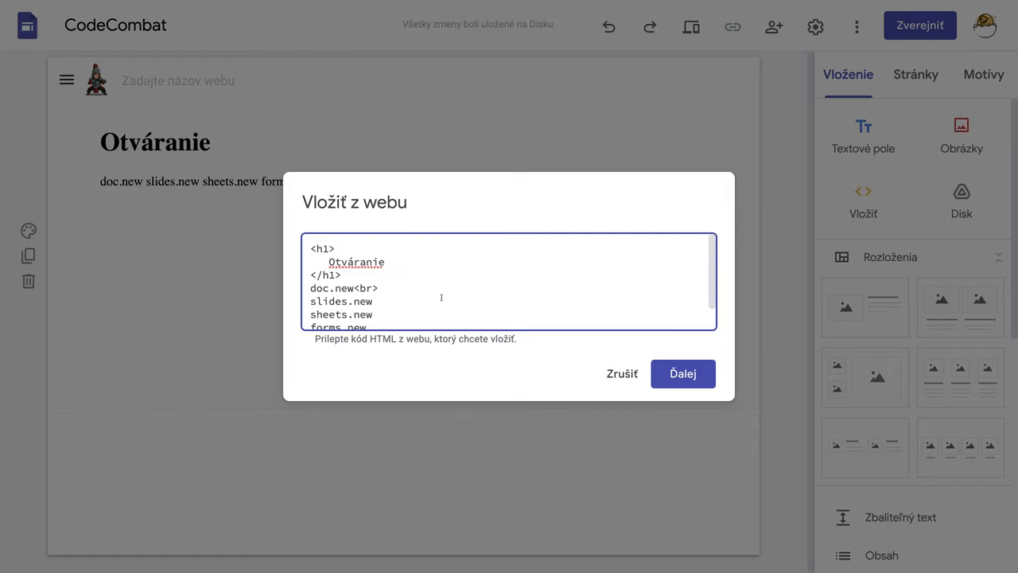
click(325, 249)
key(BackSpace)
text(3)
click(333, 274)
key(BackSpace)
text(3)
click(684, 373)
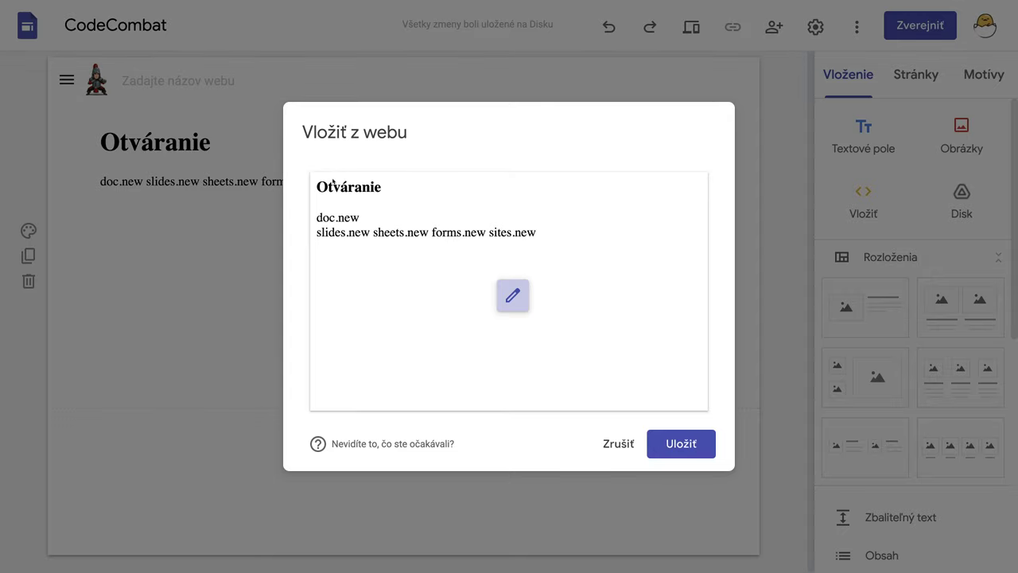
- Add <br> line breaks after slides.new, sheets.new and forms.new in the code and preview the embed
click(513, 295)
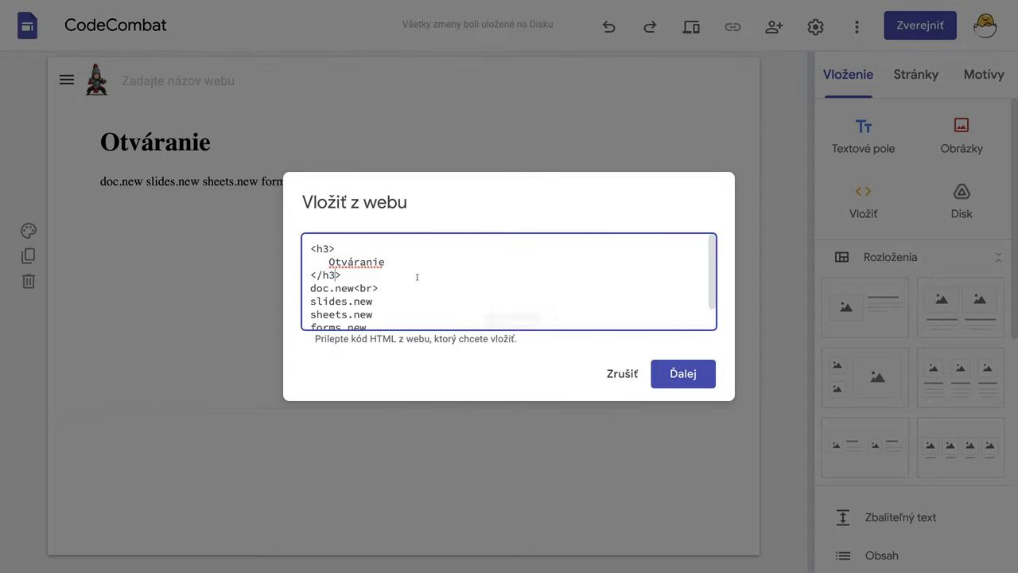
click(374, 301)
text(<br>)
scroll(380, 289, down, 1)
click(379, 289)
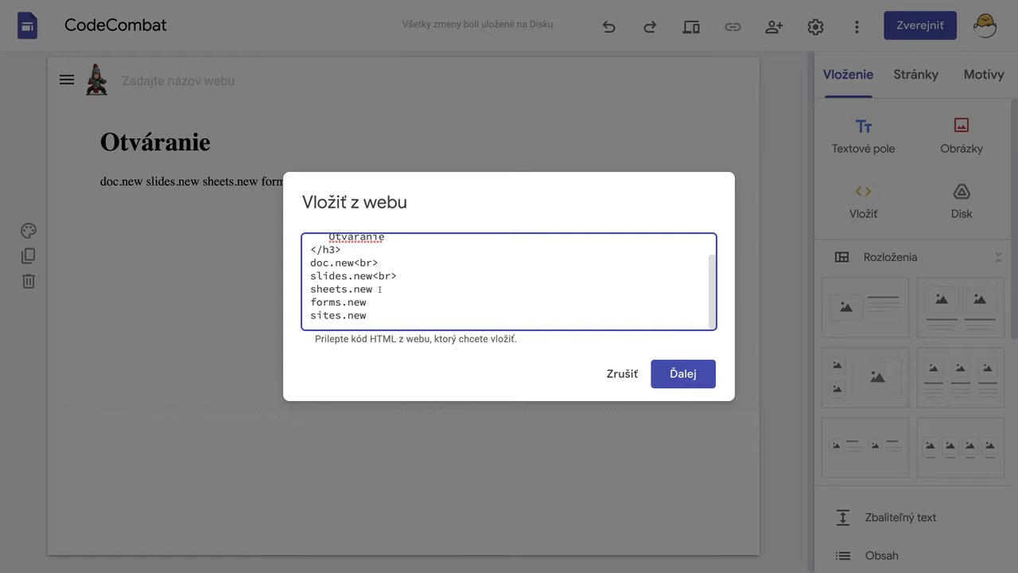
text(<br>)
click(372, 301)
text(<br>)
click(673, 379)
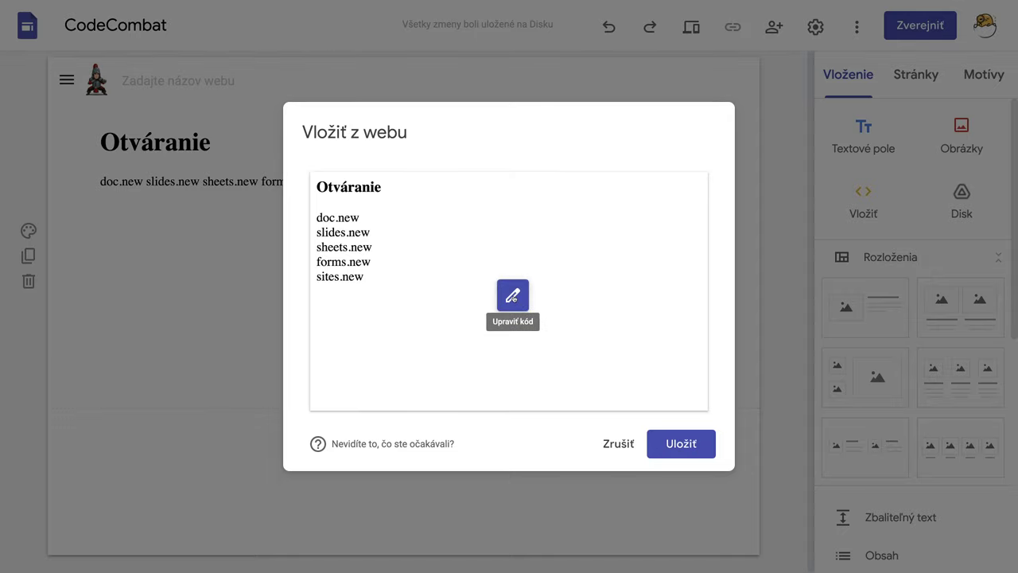
- Return to the code and change the Otváranie heading's opening and closing tags to h6
click(513, 297)
scroll(338, 256, up, 1)
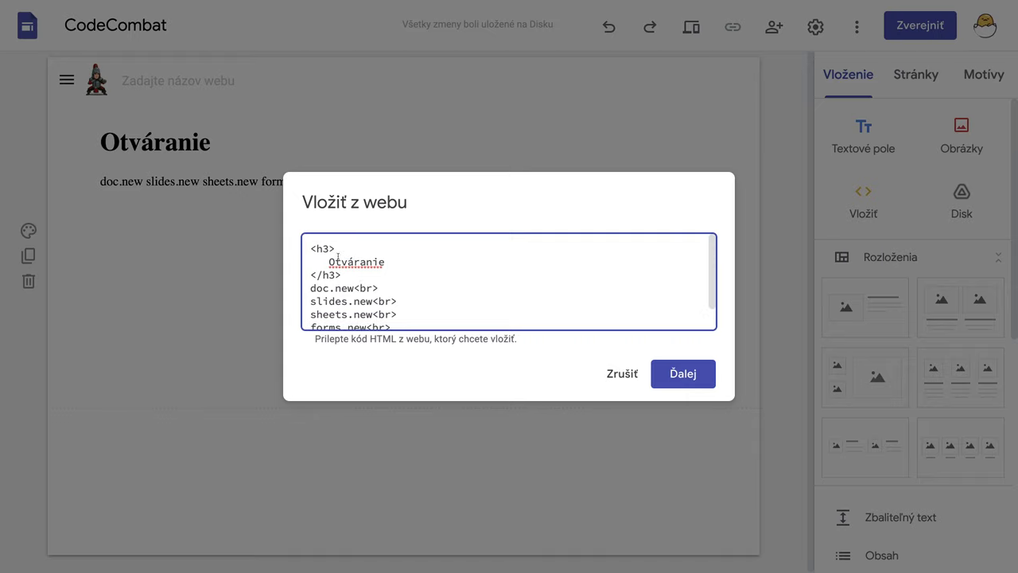
key(BackSpace)
text(6)
click(338, 274)
key(BackSpace)
text(6)
- Wrap doc.new in <p> and </p> tags, replacing its line break, and preview the embed
click(309, 289)
text(<p>)
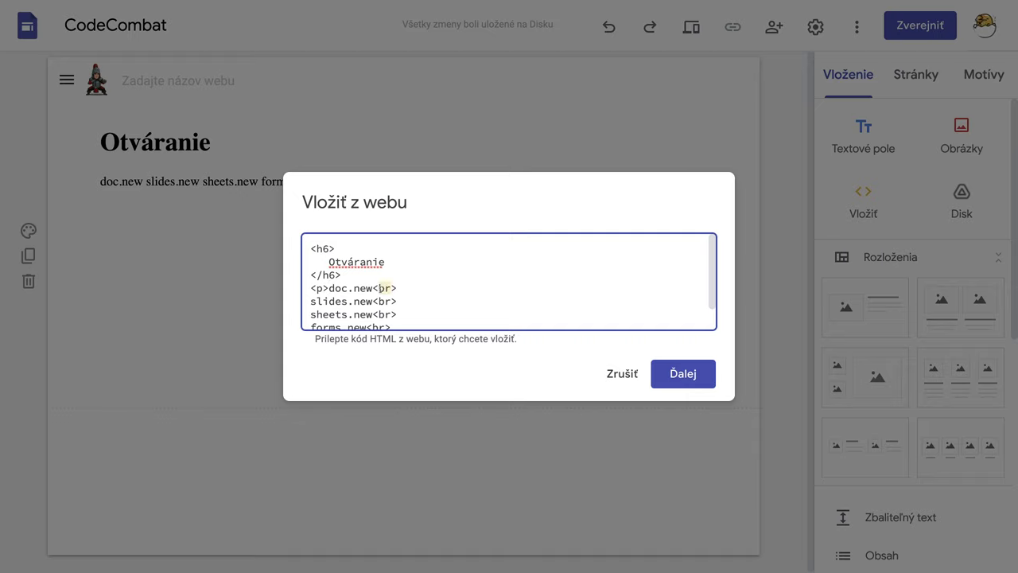
double_click(383, 288)
text(/p)
click(682, 374)
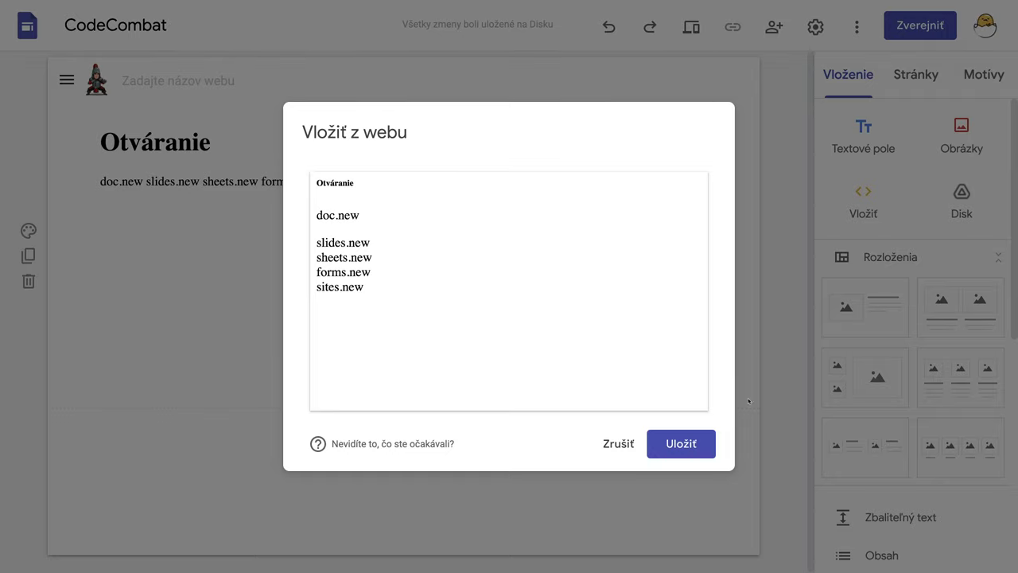
- Wrap slides.new in <p> and </p> tags in place of its line break, preview the result and save the embed
mouse_move(322, 257)
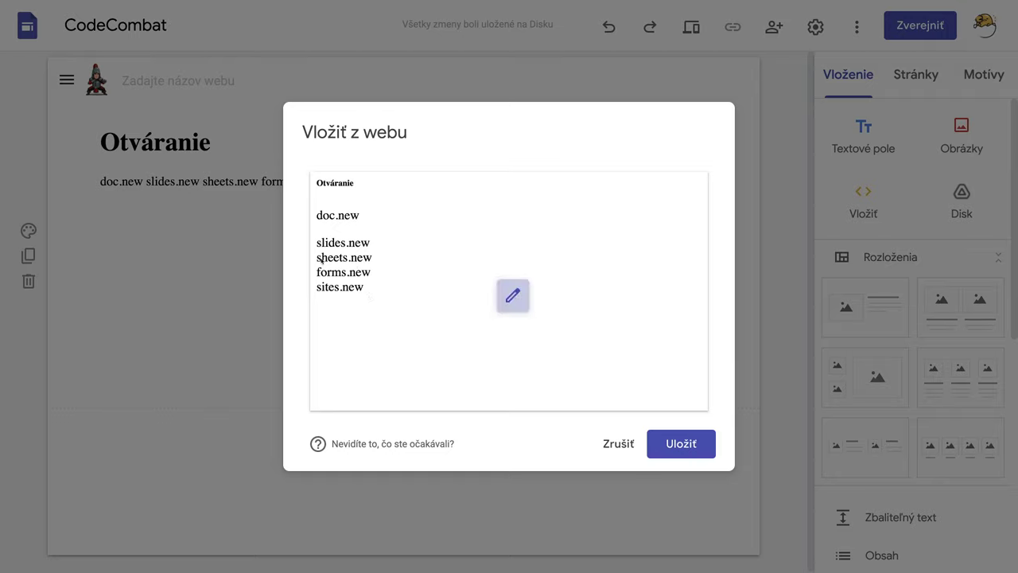
click(513, 295)
click(309, 301)
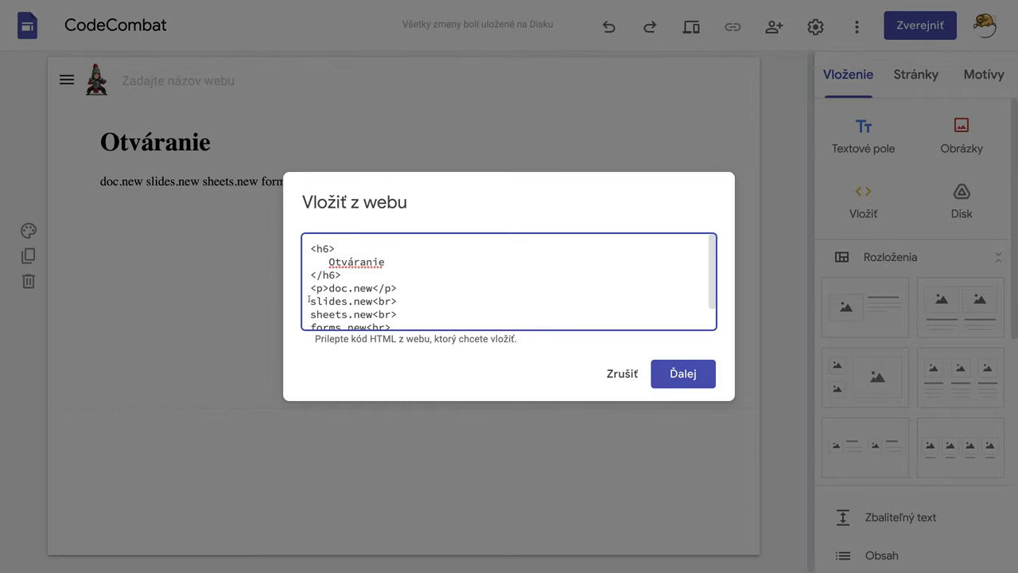
text(<p>)
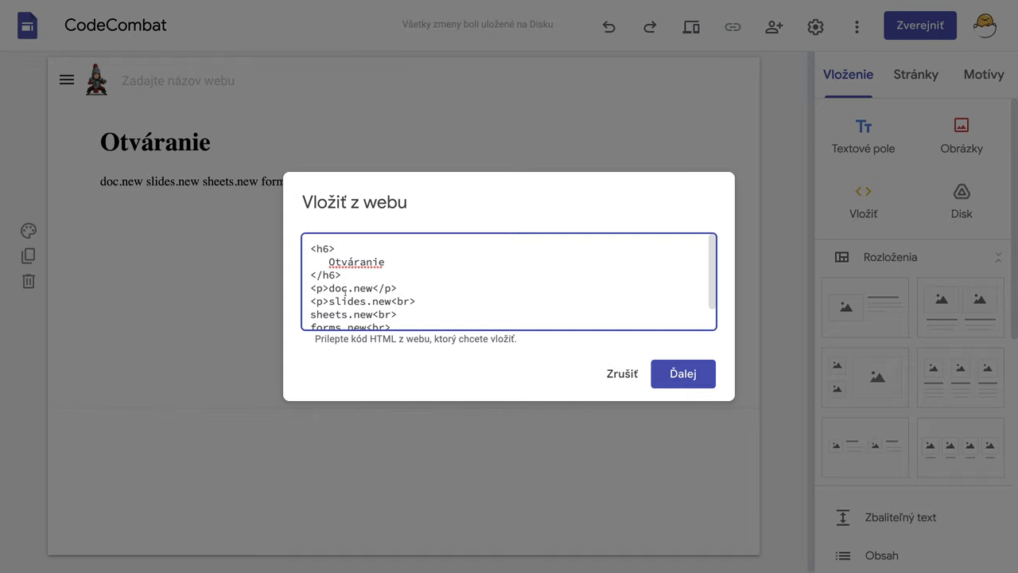
click(402, 301)
text(/p)
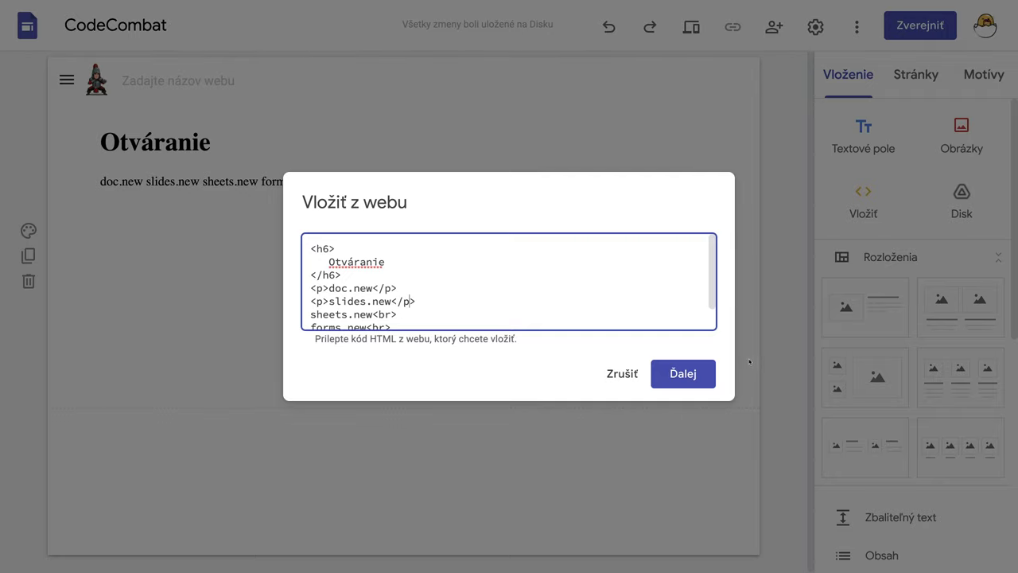
click(688, 381)
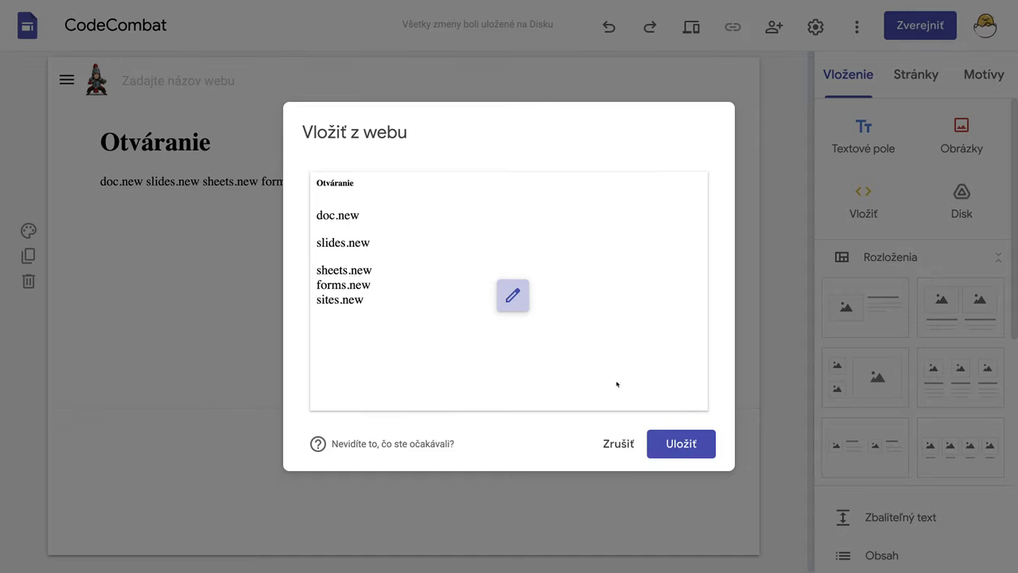
click(676, 445)
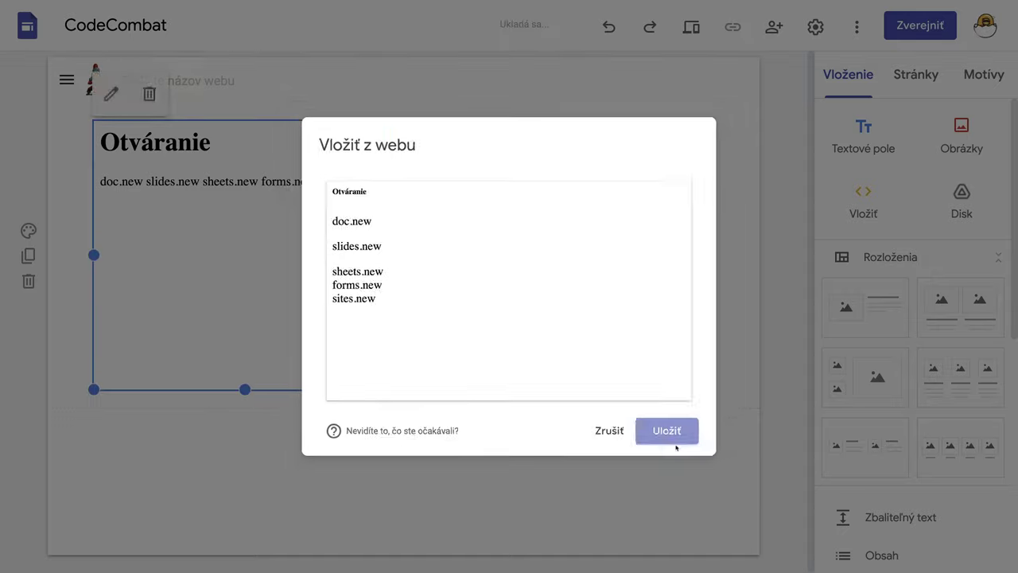